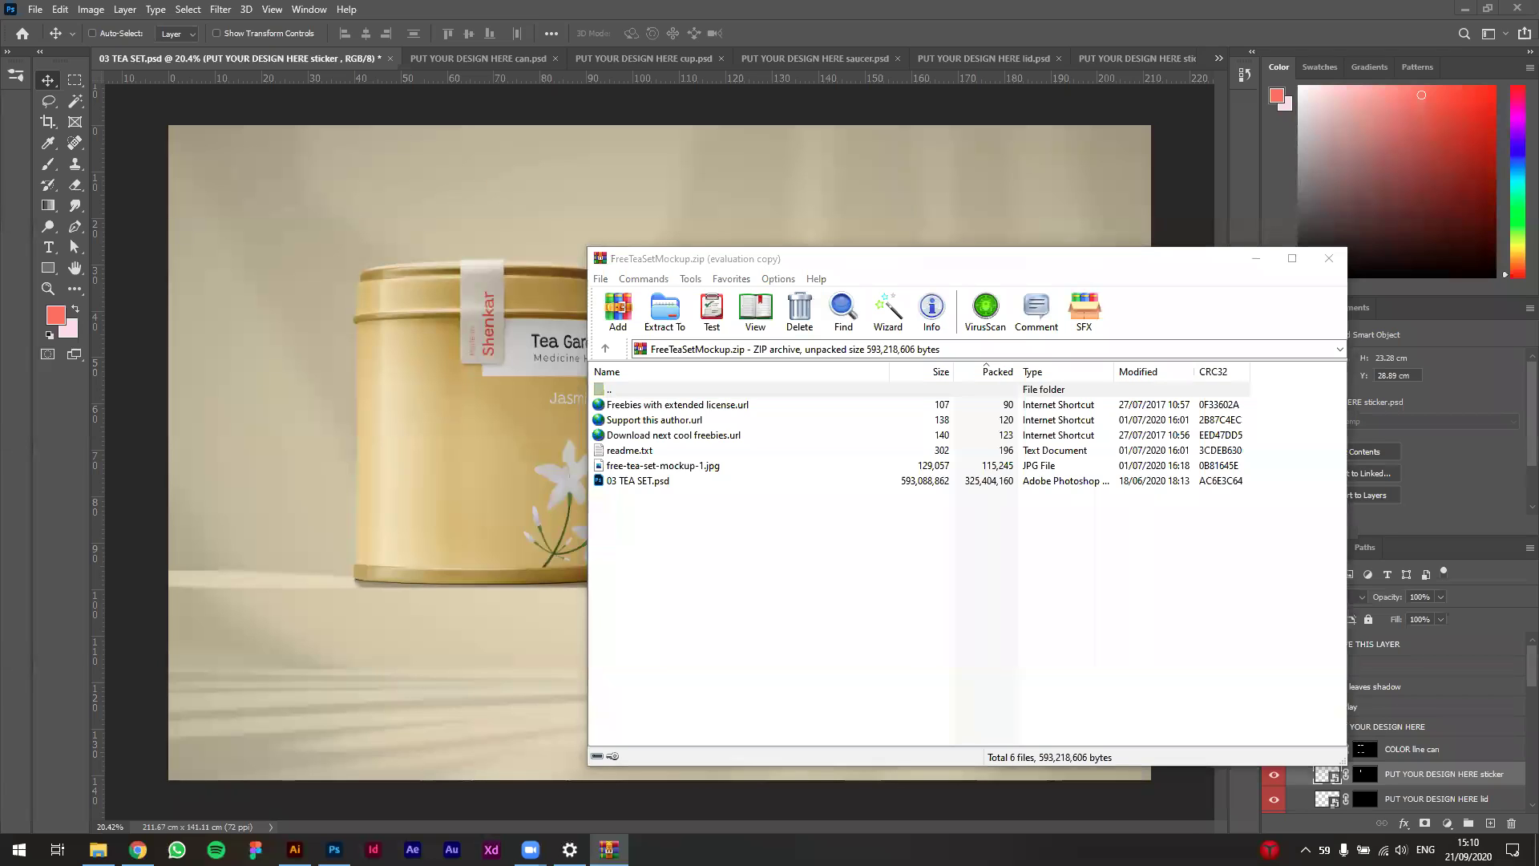
Step: Extract 03 TEA SET.psd from the FreeTeaSetMockup.zip archive into the Mockups > Class folder and close the archive
left_click(97, 850)
left_click(722, 529)
left_click_drag(659, 483, 421, 505)
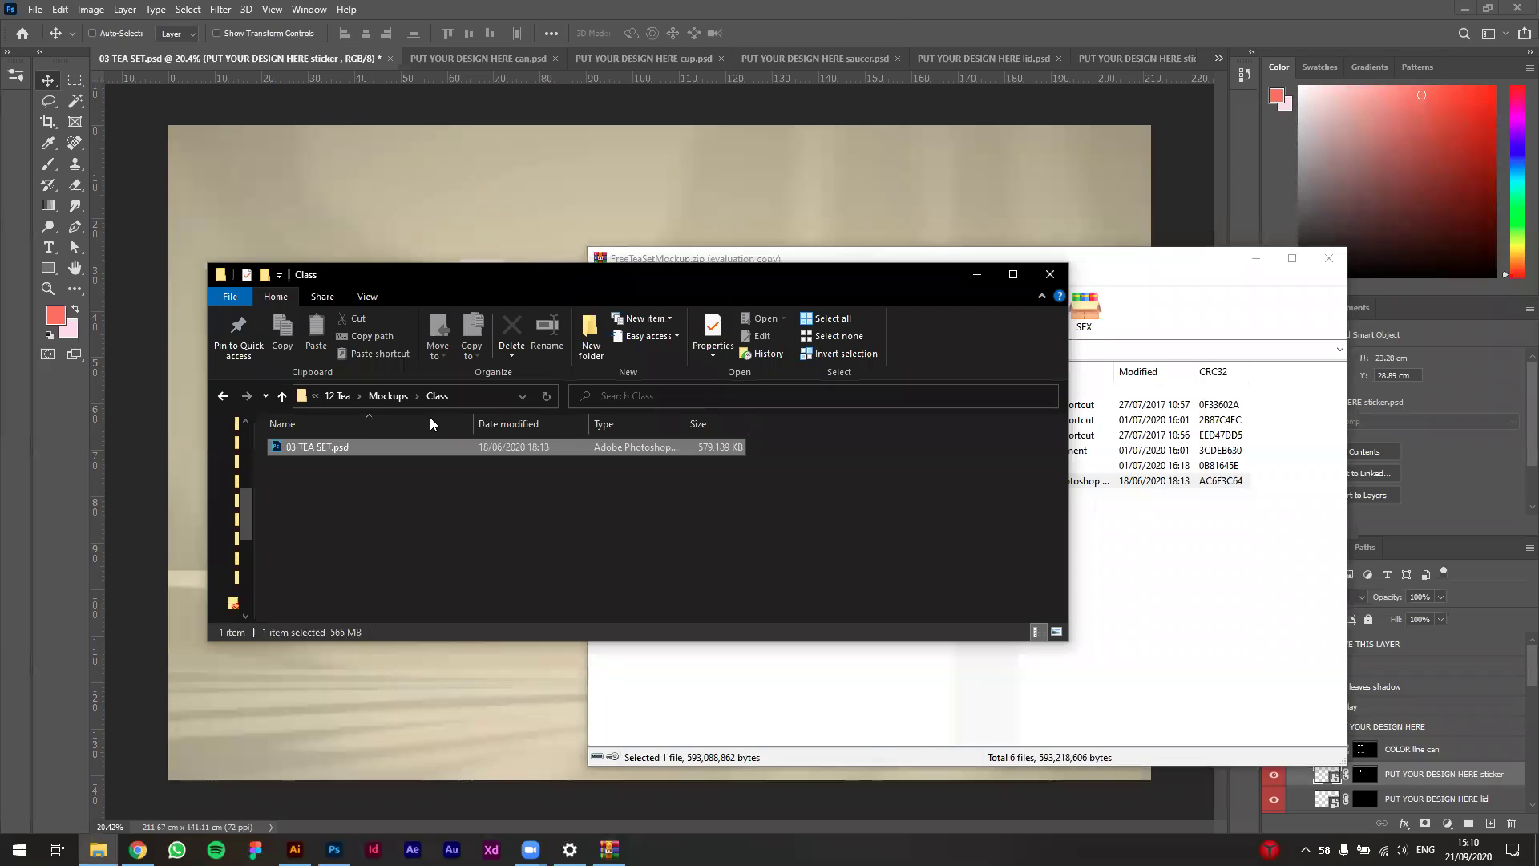
left_click(297, 451)
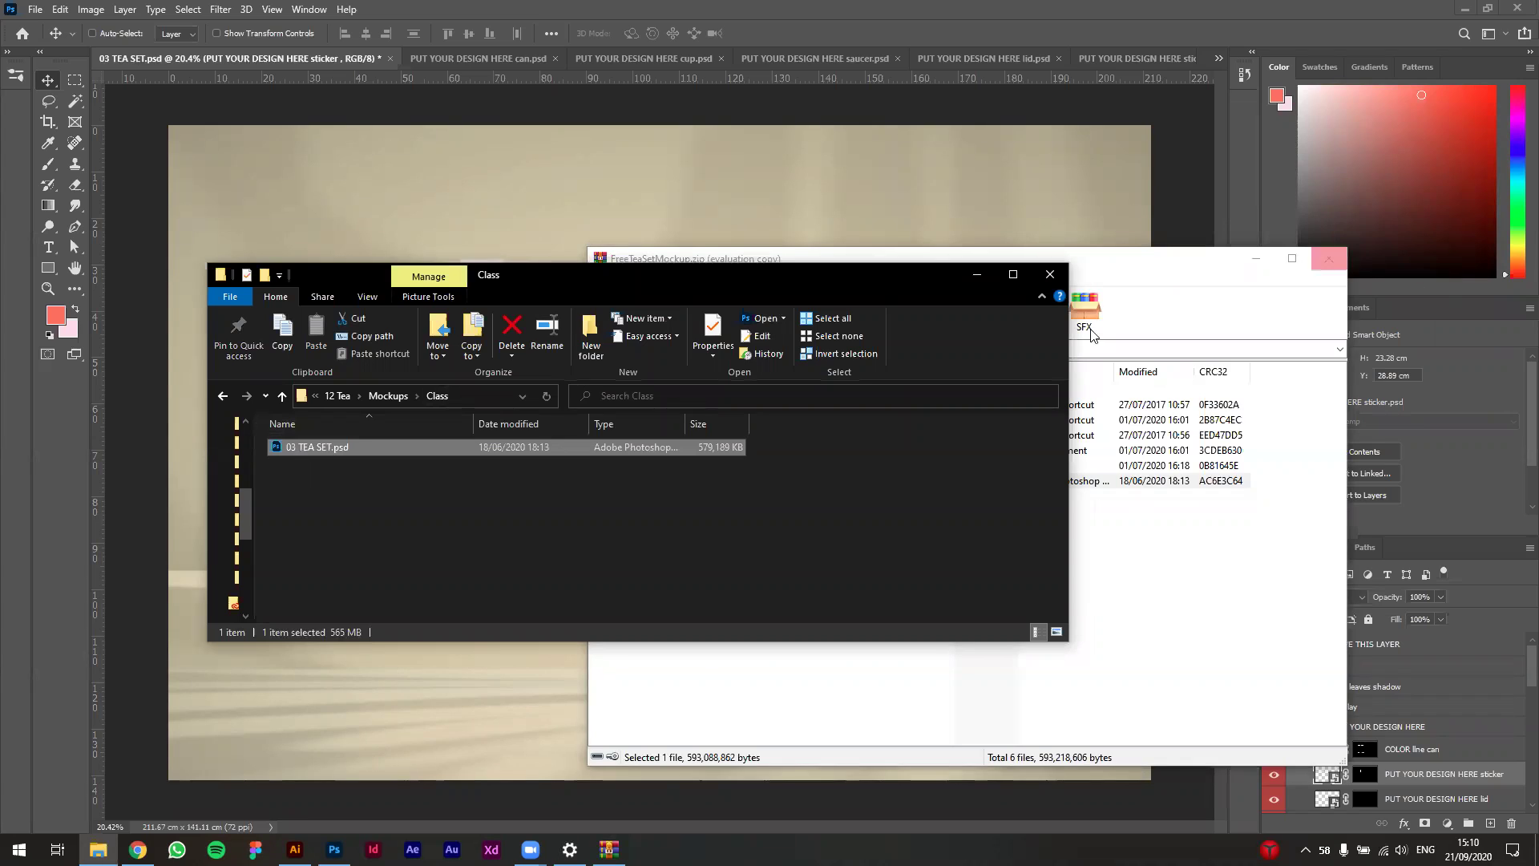
left_click(1330, 261)
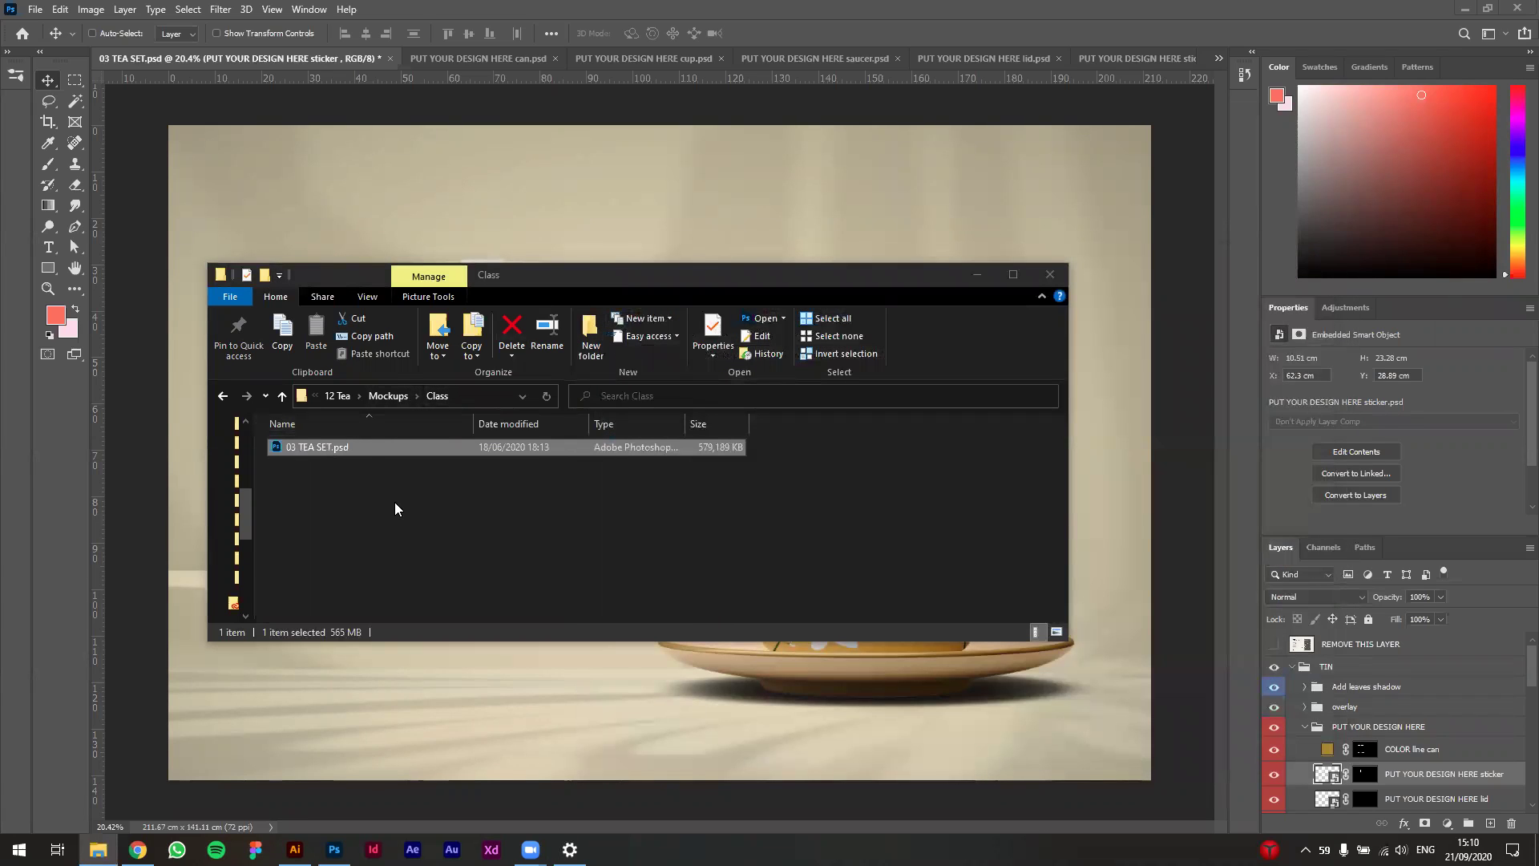
Step: Rename the extracted file as 03 TEA SET Class.psd and open it in Photoshop
key("F2")
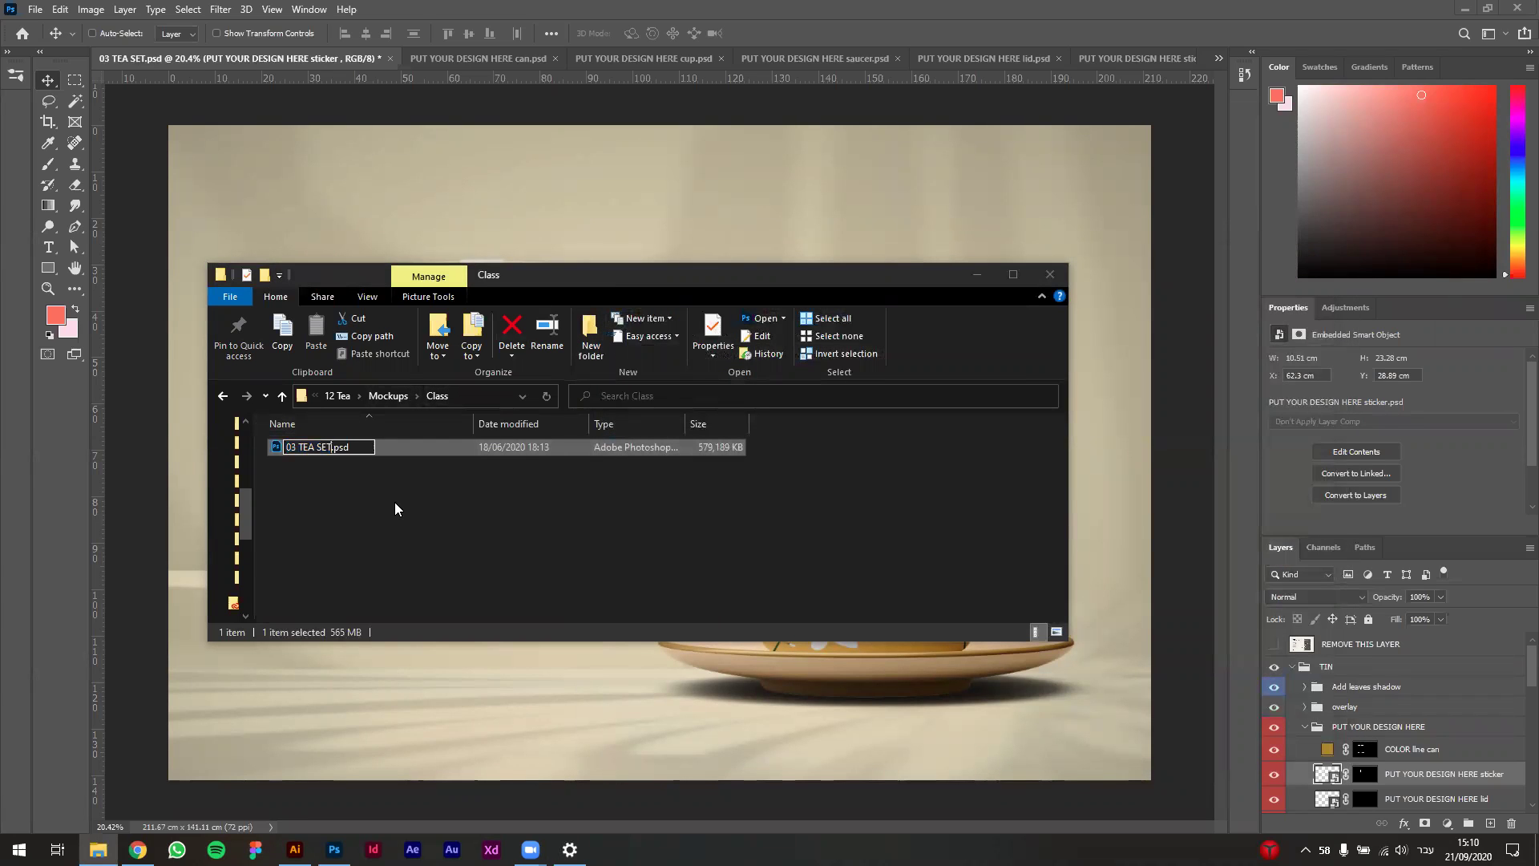
key("alt+shift")
key("BackSpace")
type("Class")
key("Return")
key("alt+Tab")
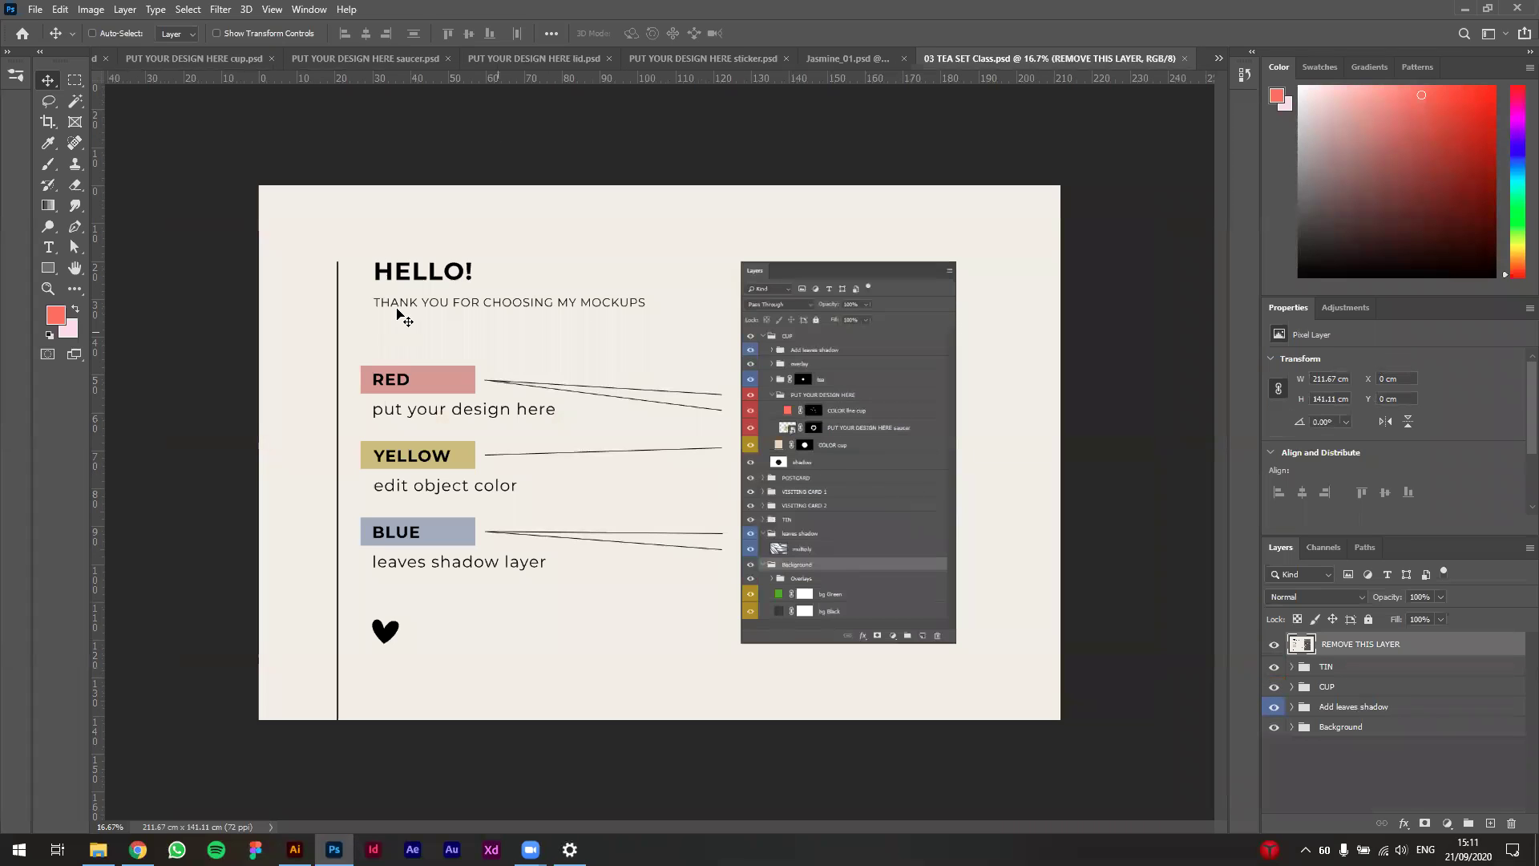
Step: Hide the REMOVE THIS LAYER cover layer and close the PUT YOUR DESIGN HERE and Jasmine_01.psd documents
left_click(1274, 646)
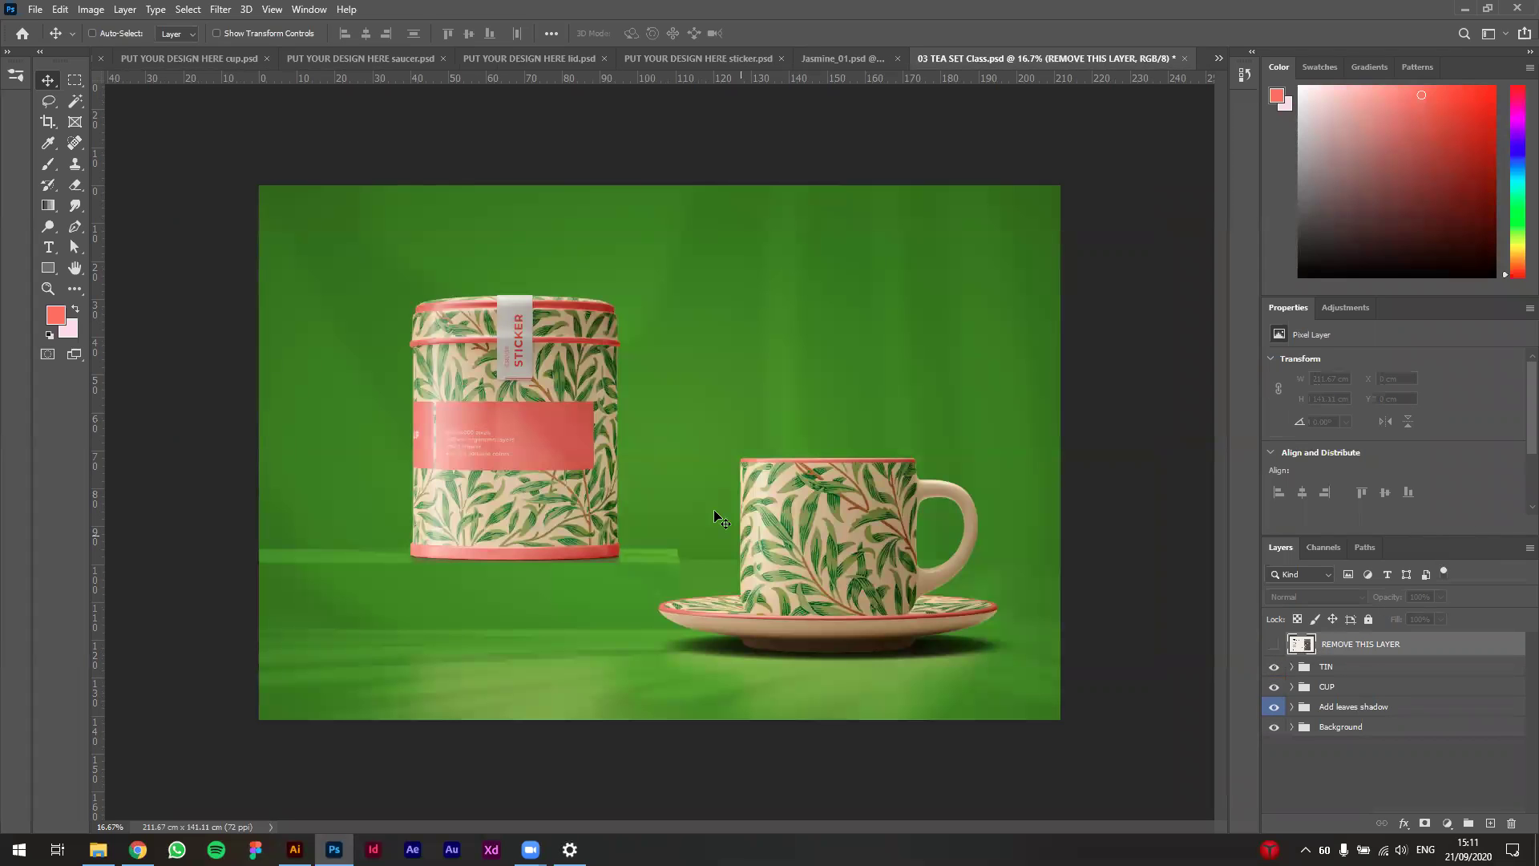
left_click(391, 62)
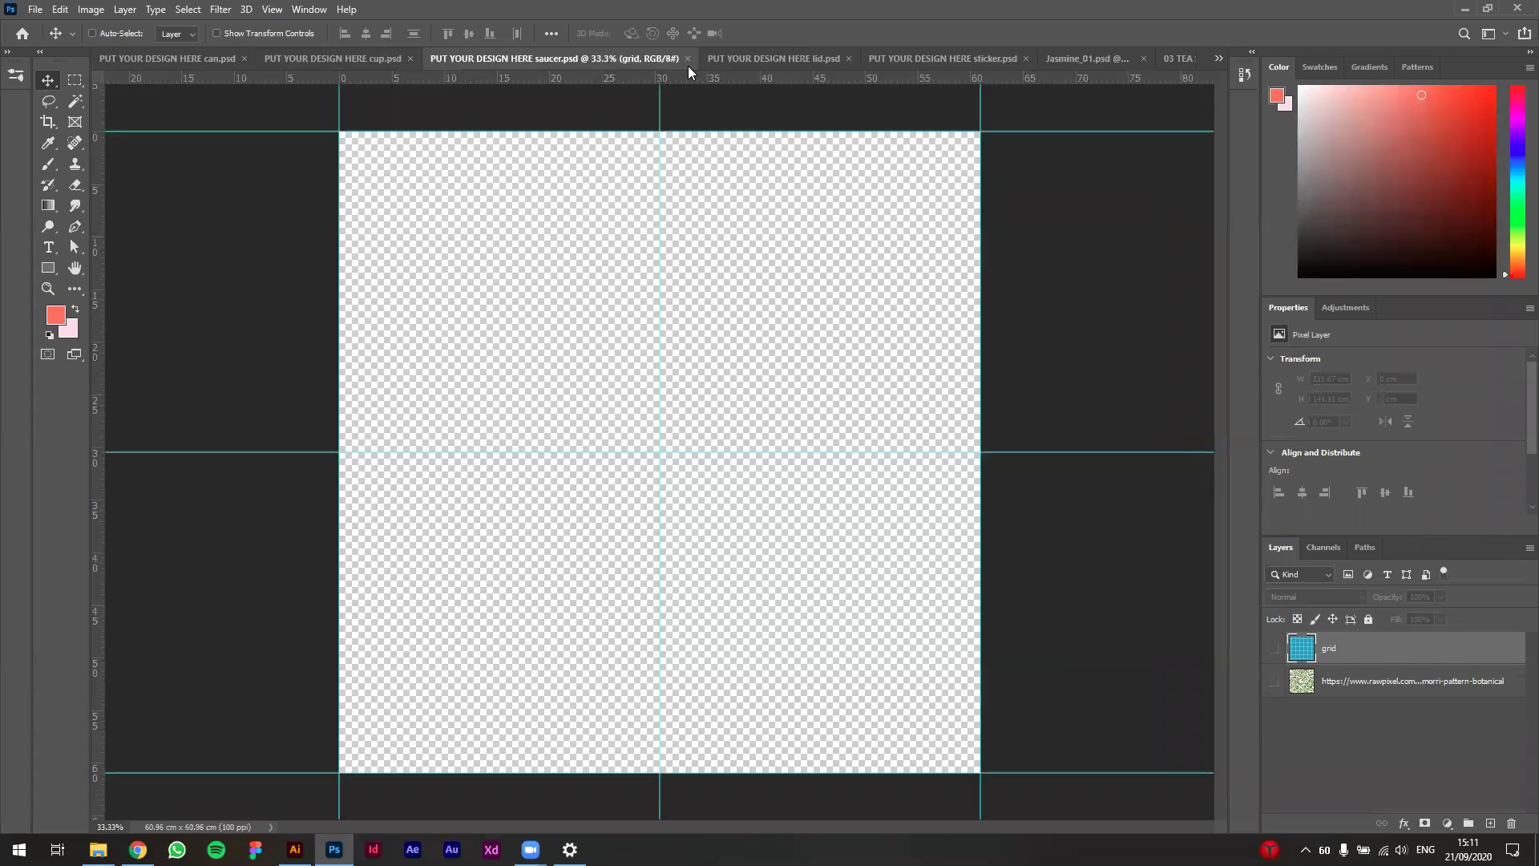
left_click(410, 59)
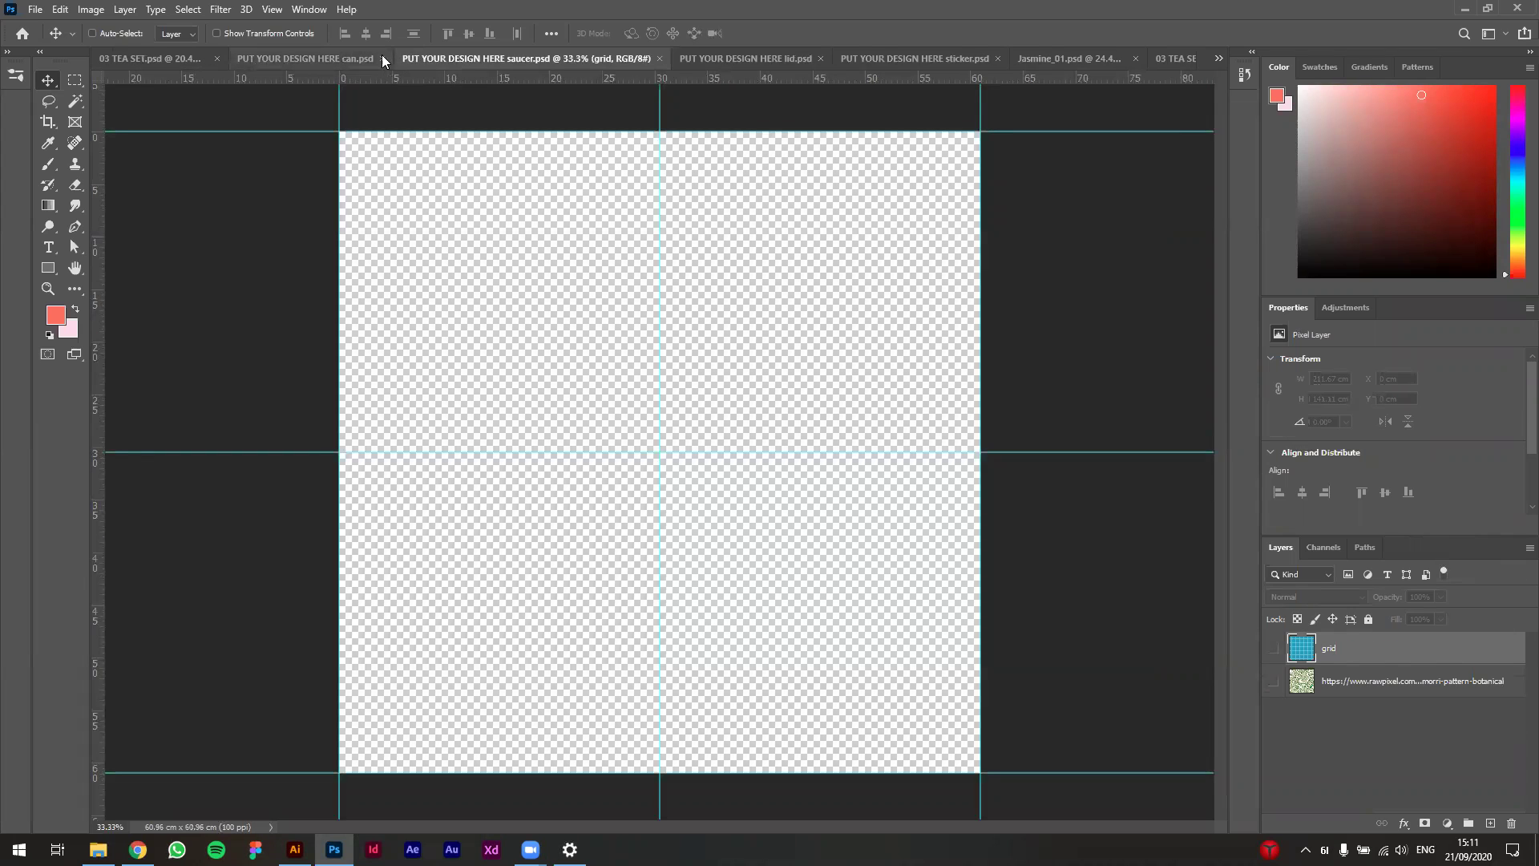
left_click(382, 58)
left_click(518, 58)
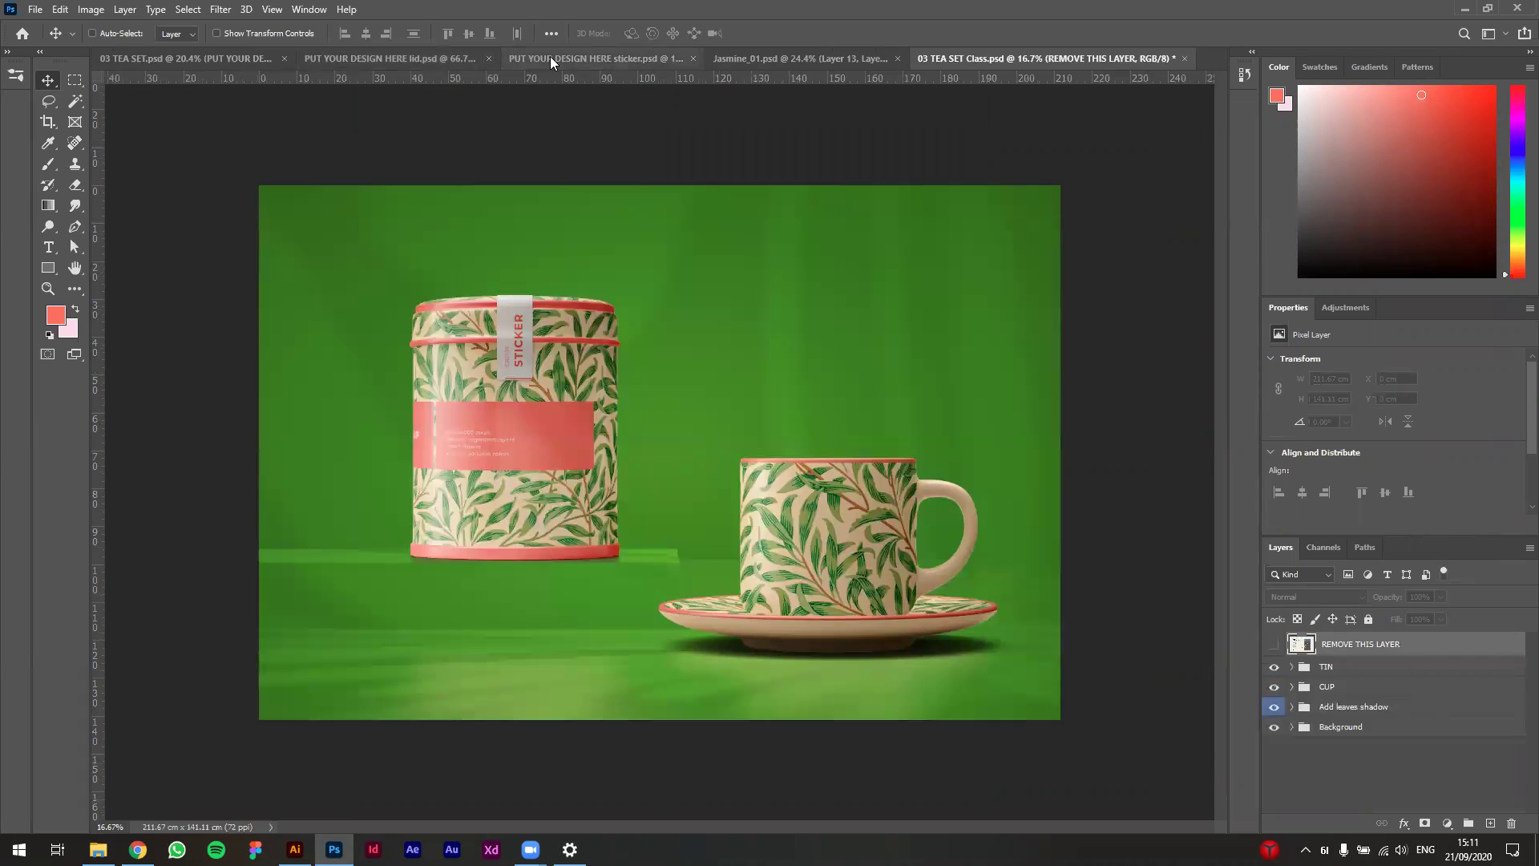
left_click(693, 58)
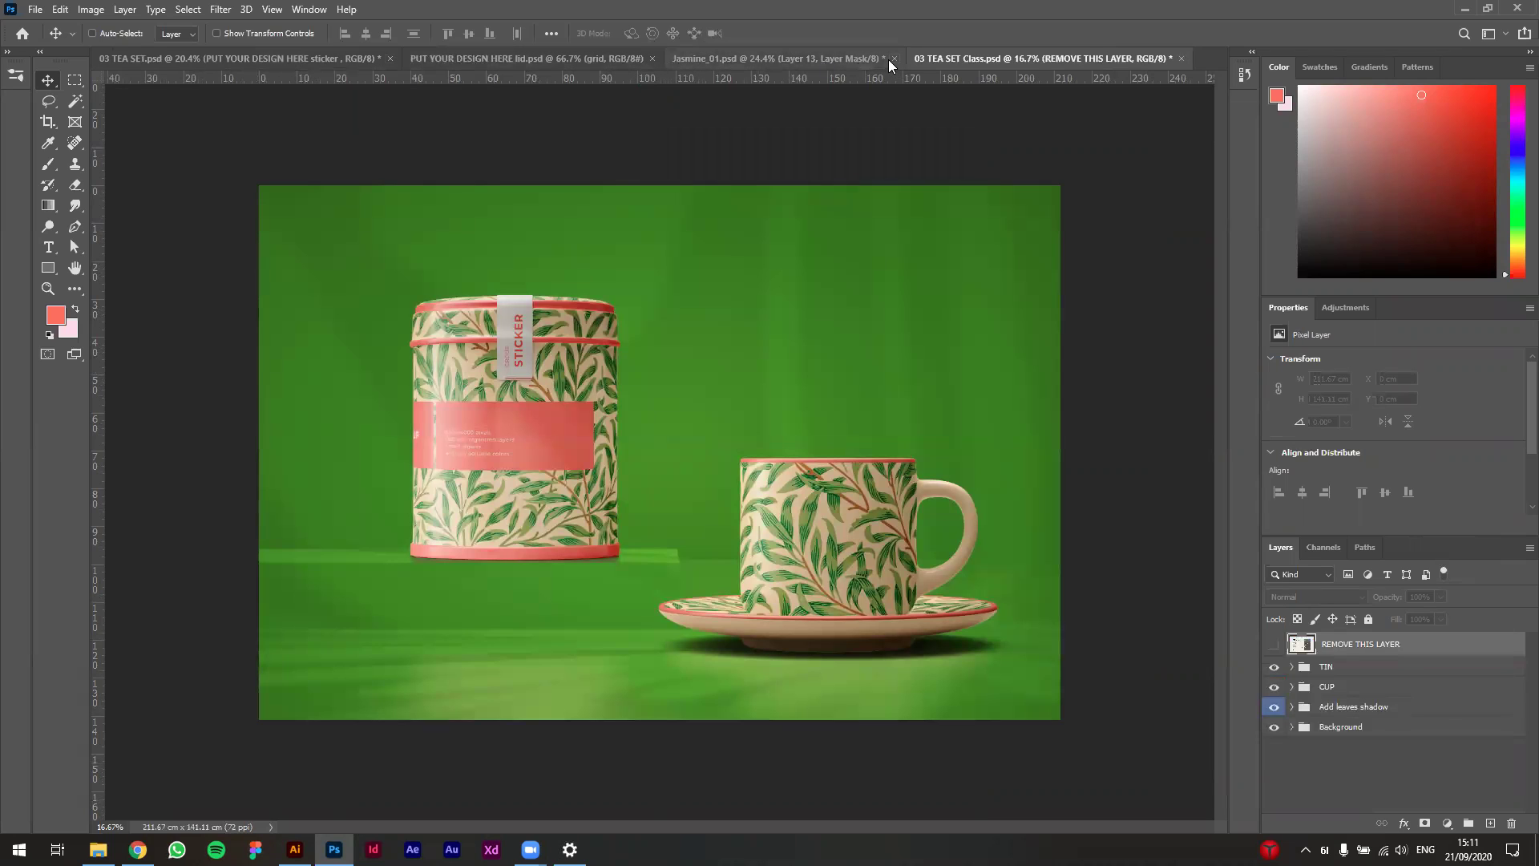
left_click(652, 59)
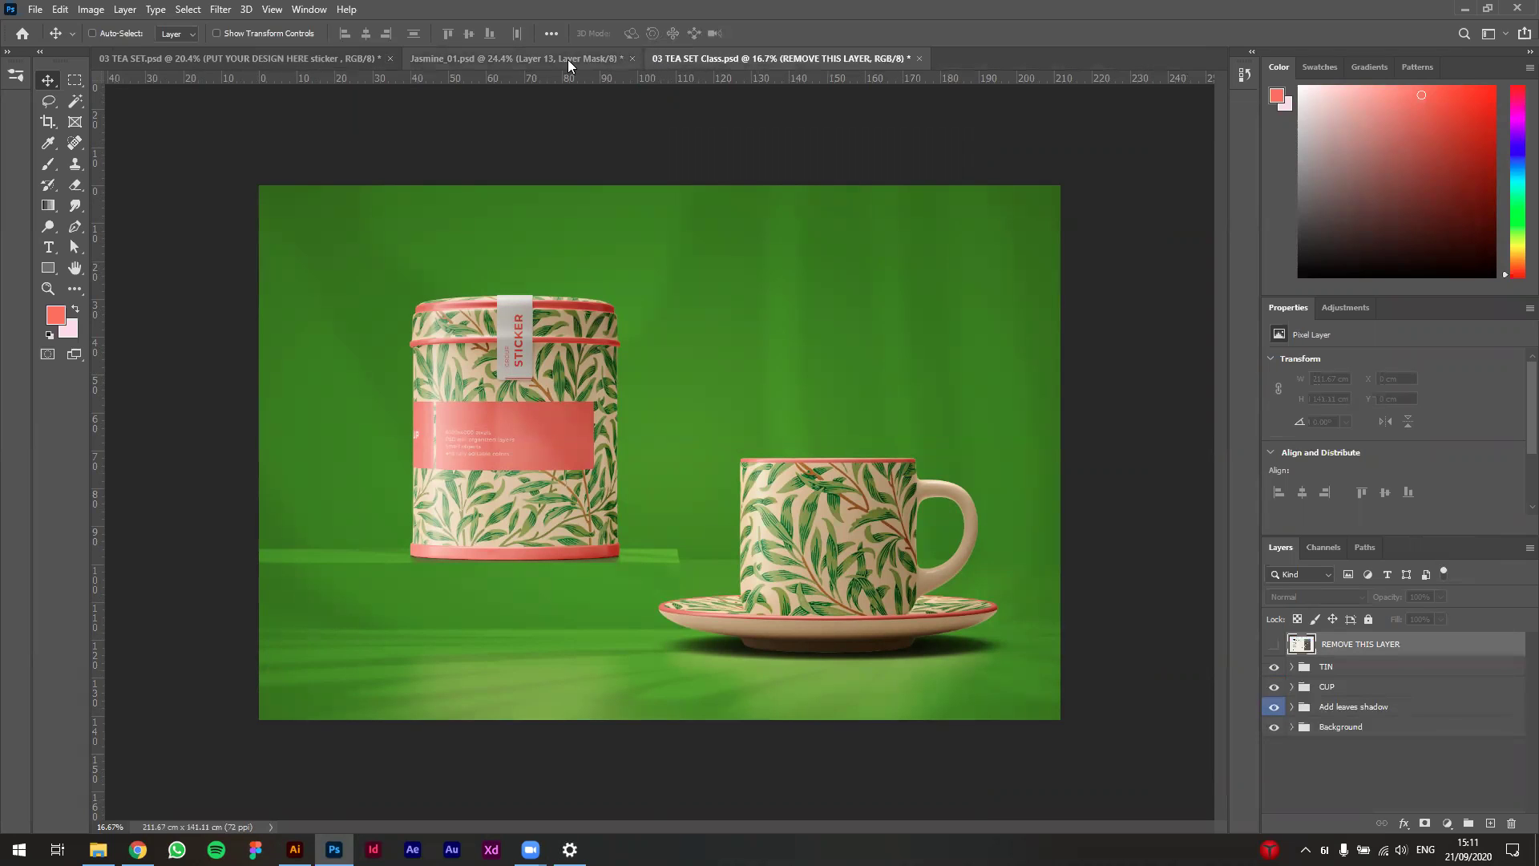
left_click(632, 58)
left_click(761, 313)
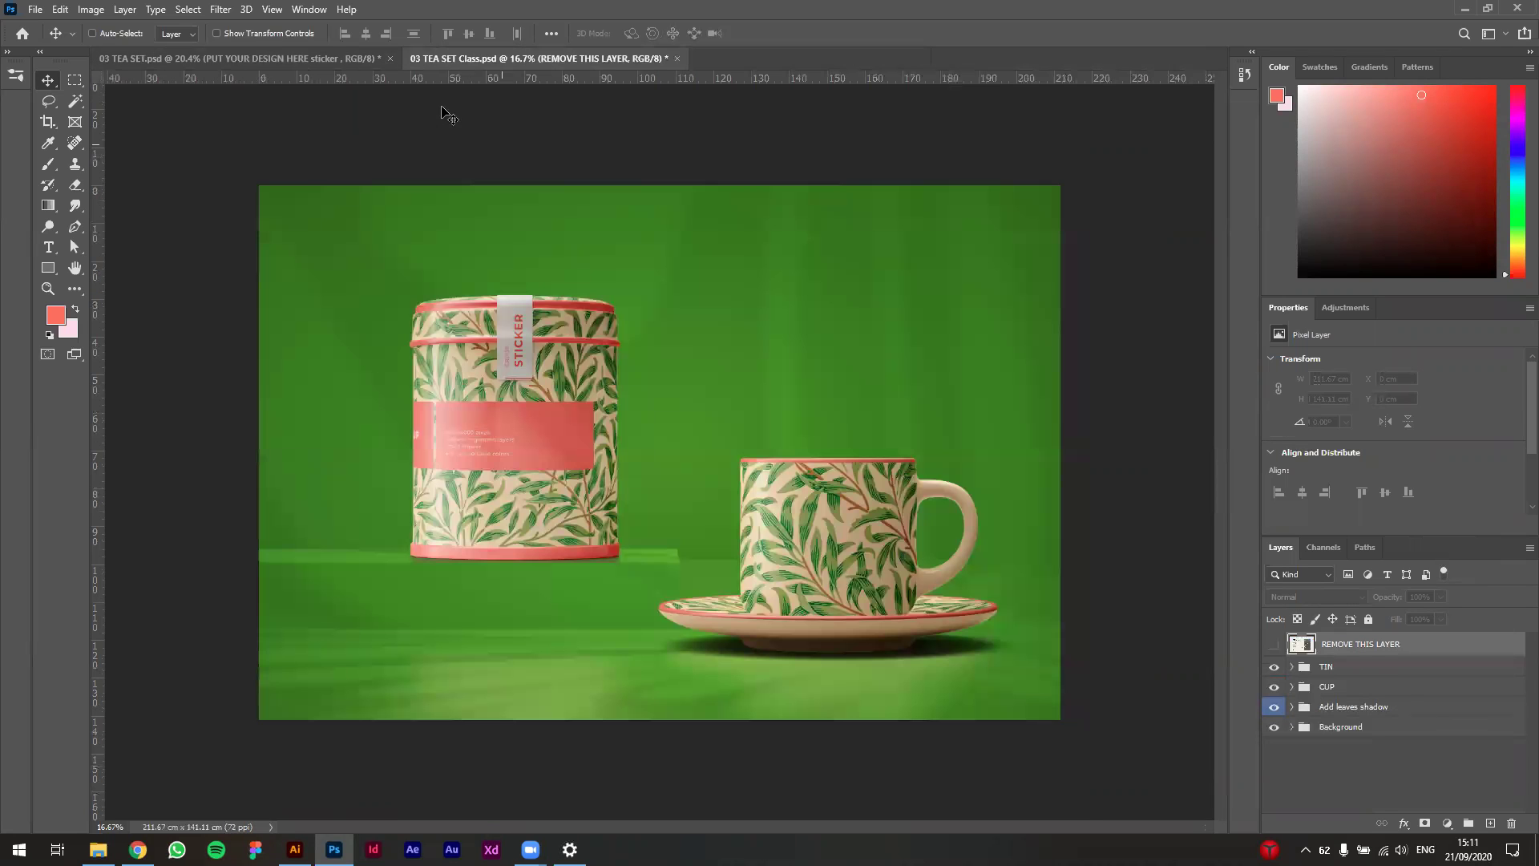
Step: Compare the untouched Class mockup with the finished design in 03 TEA SET.psd
left_click(292, 61)
left_click(478, 61)
scroll(681, 478, "up", 2)
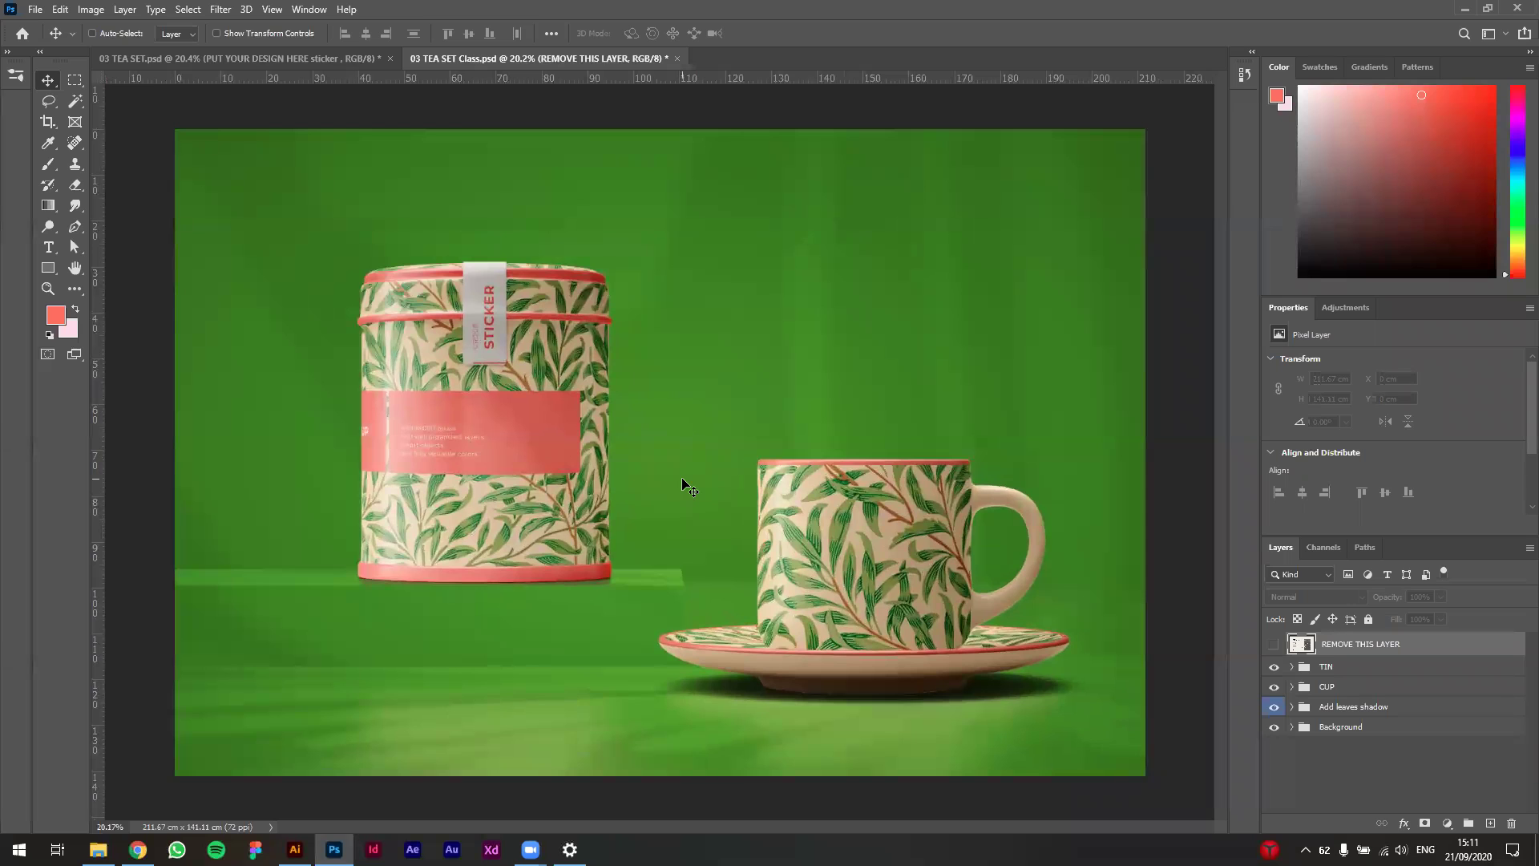
scroll(682, 473, "down", 1)
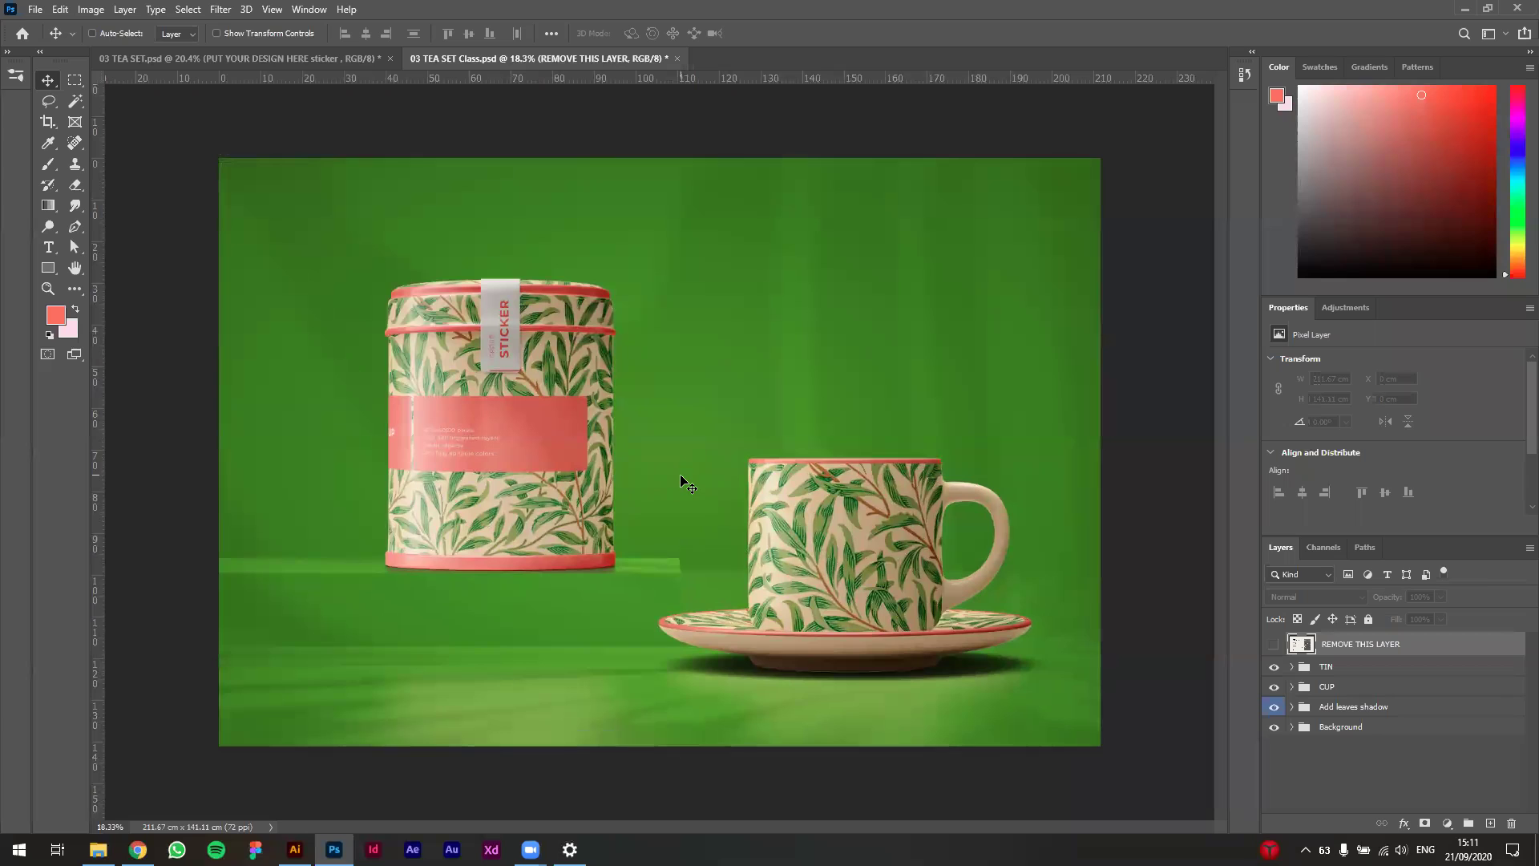
left_click(220, 59)
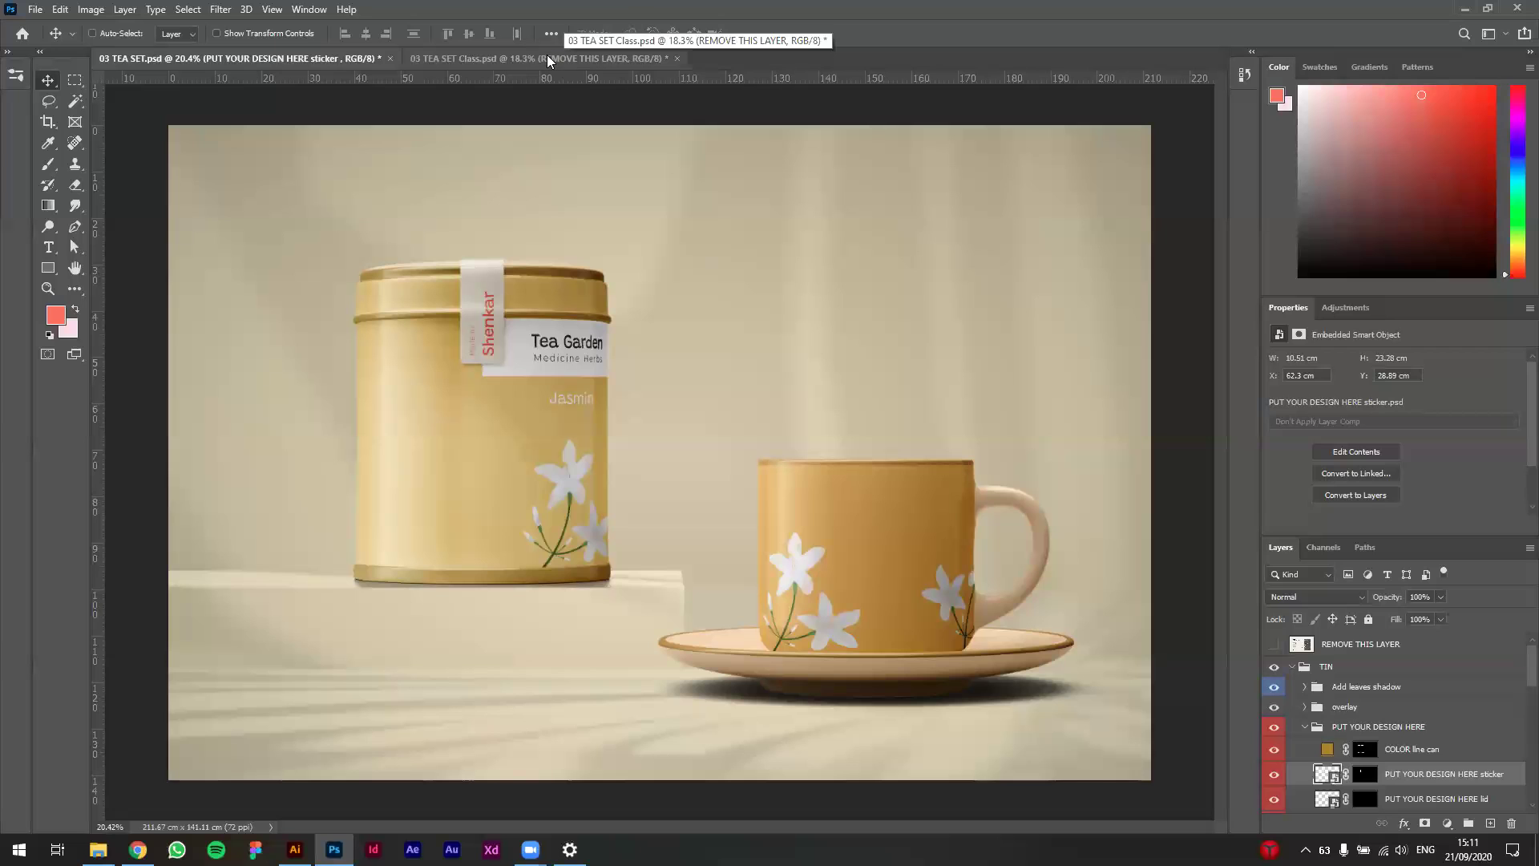
left_click(503, 58)
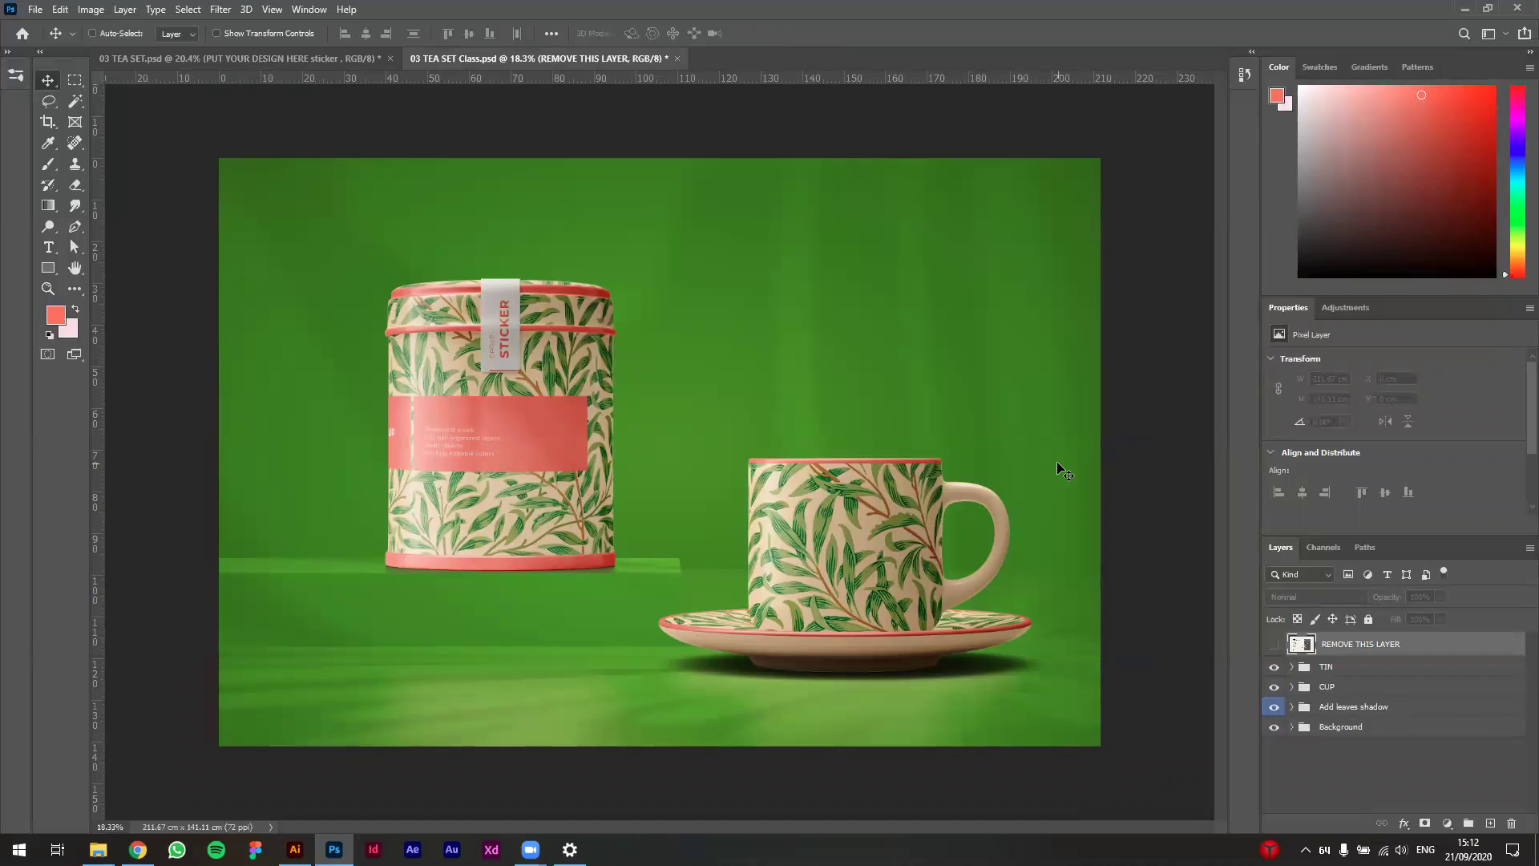
Step: Toggle the visibility of the TIN and CUP groups to check which objects they contain
left_click(1274, 668)
left_click(1274, 669)
left_click(1274, 669)
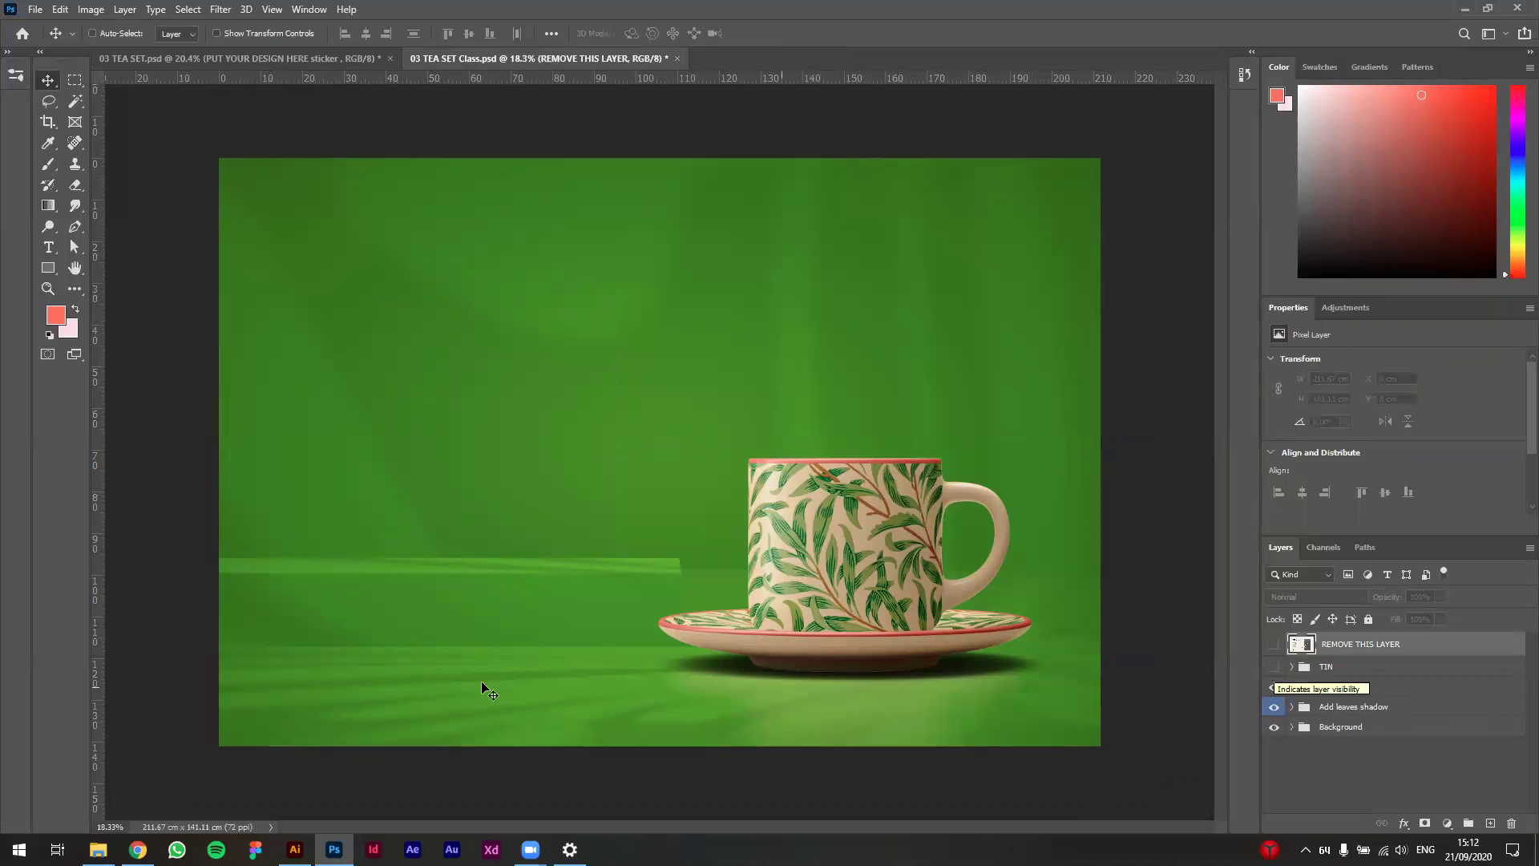
left_click(1274, 667)
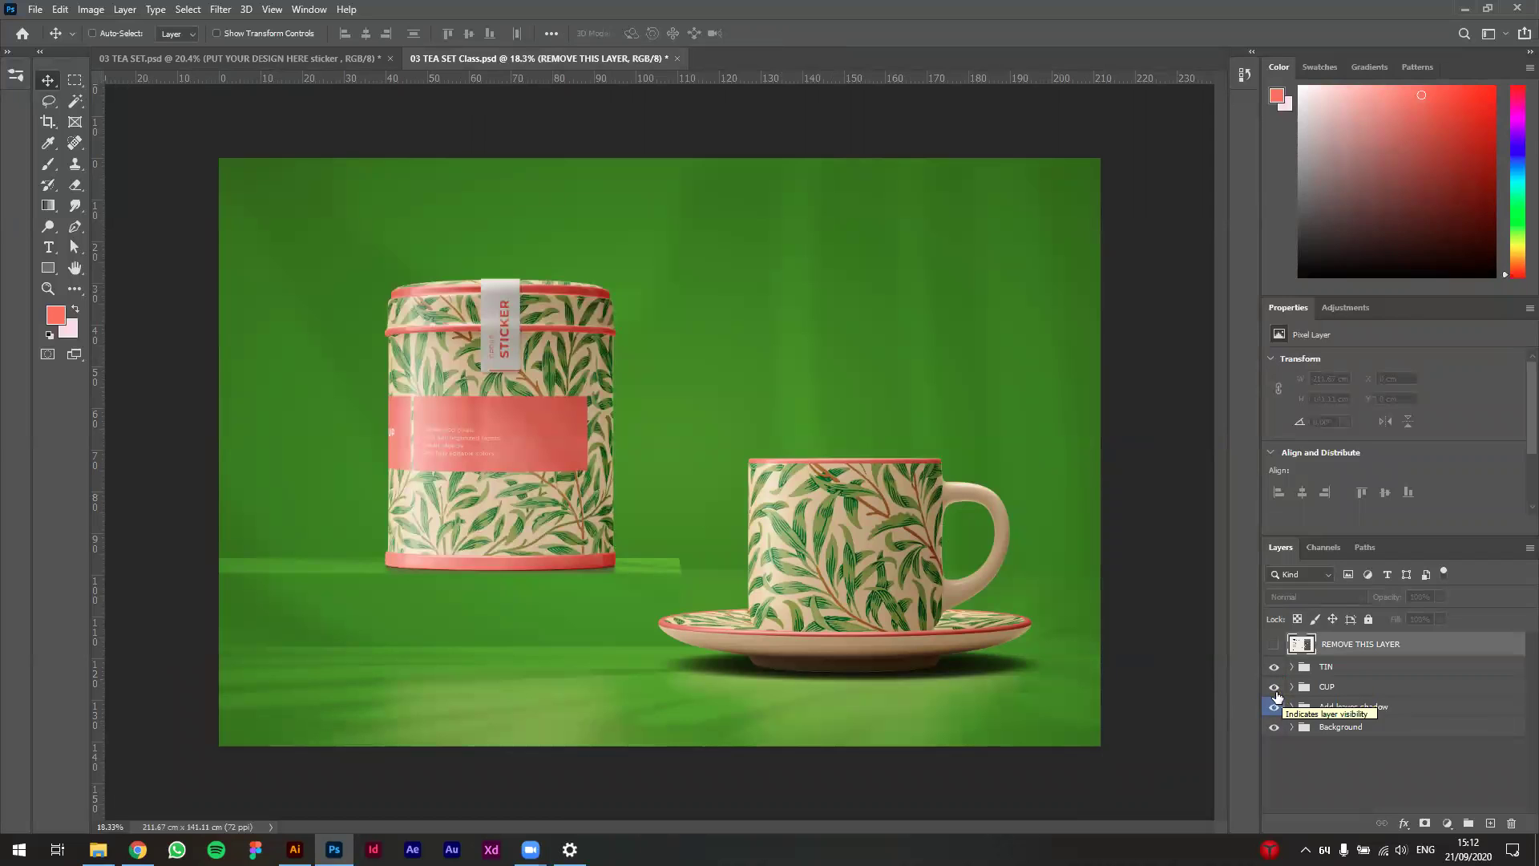
left_click(1273, 687)
left_click(1273, 687)
scroll(905, 683, "up", 1)
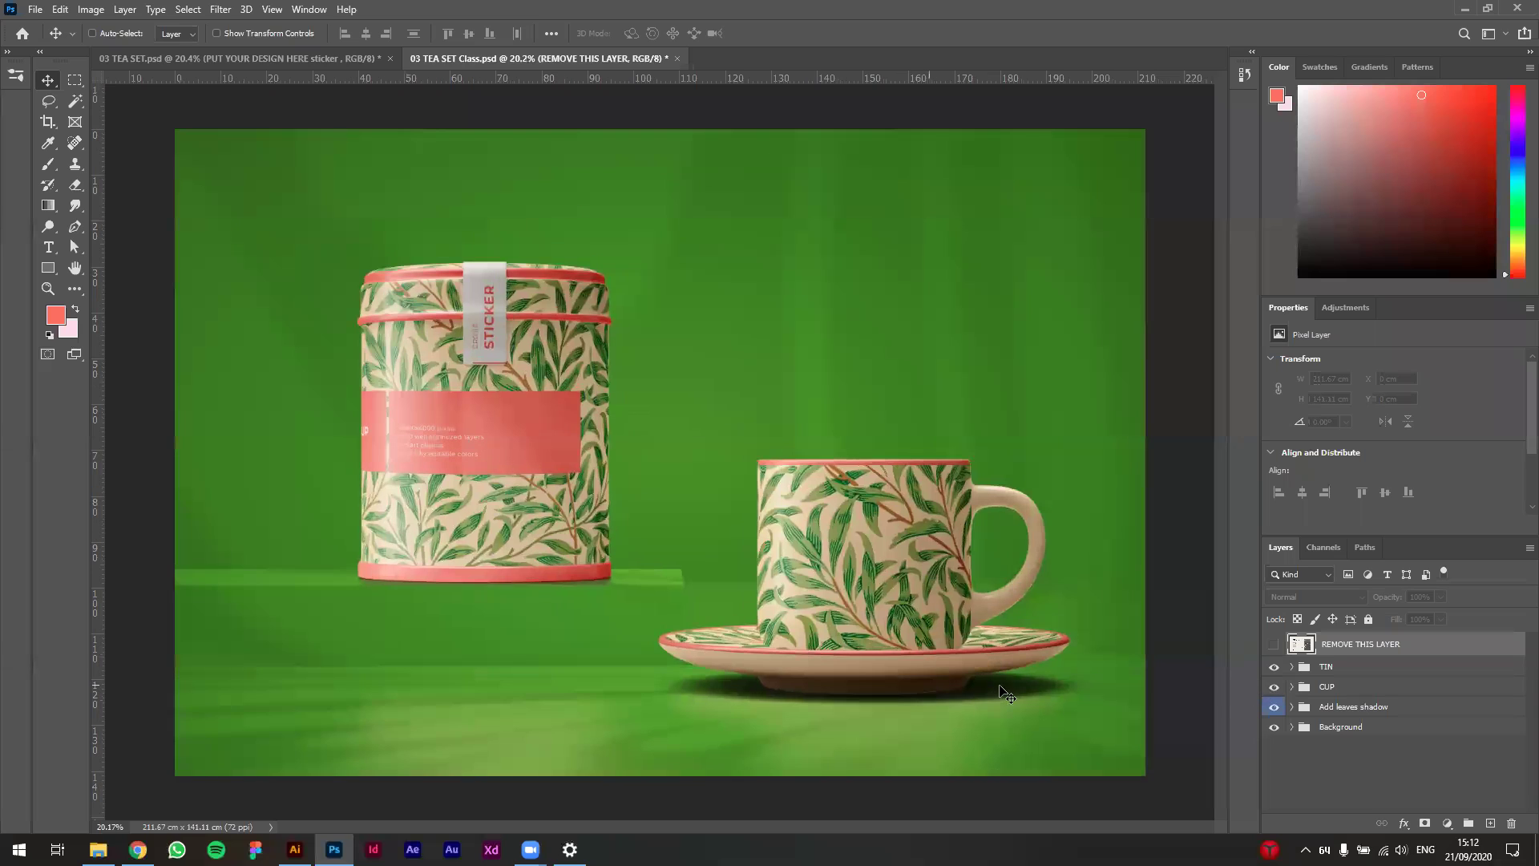
Step: Expand the Background group and set the bg Green fill color to dadada
left_click(1292, 728)
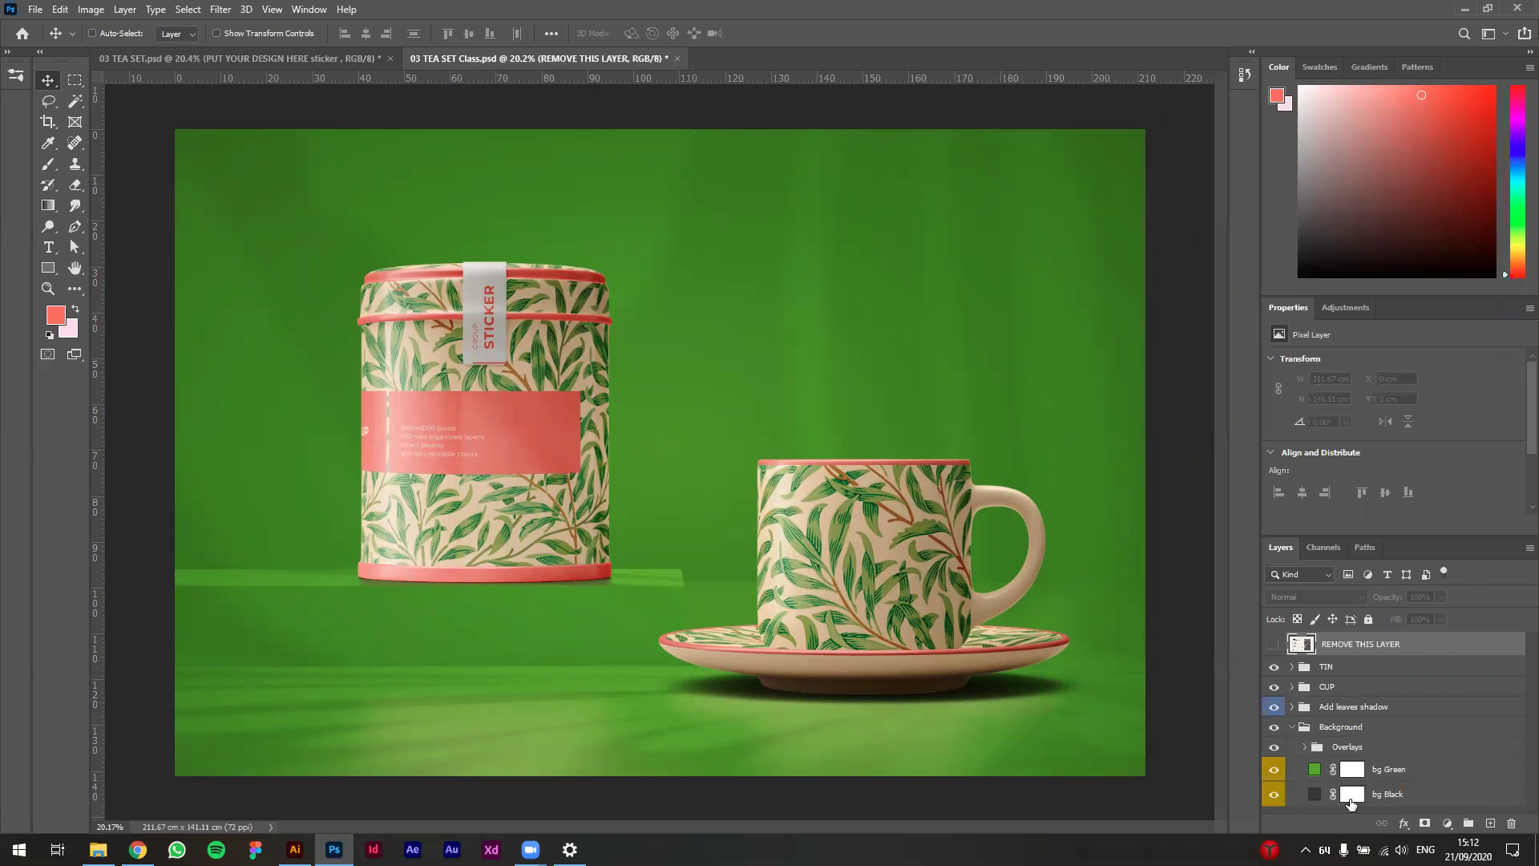
left_click(1275, 748)
left_click(1275, 750)
double_click(1314, 771)
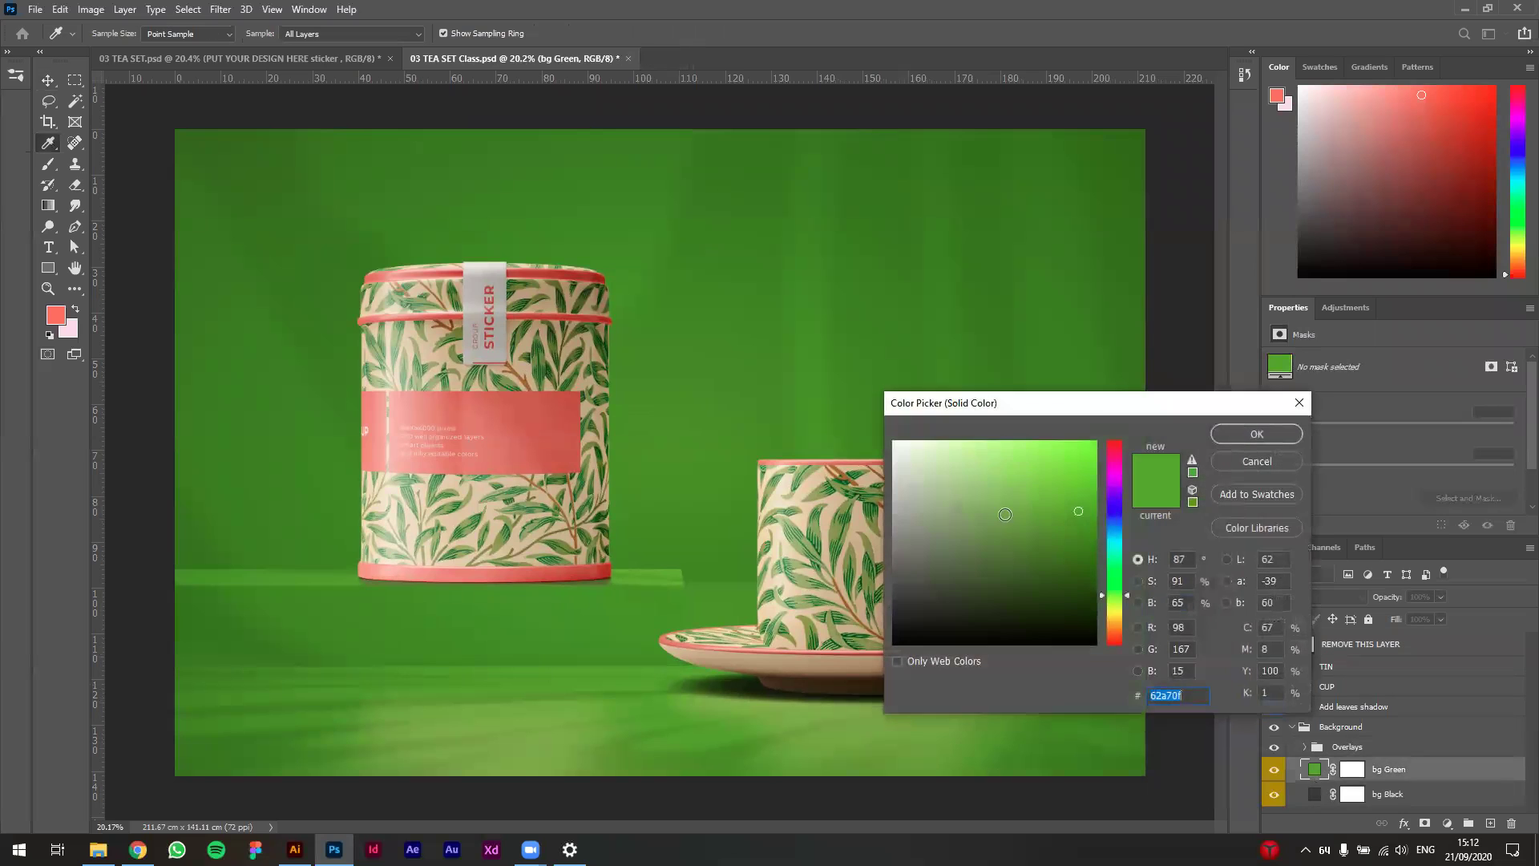
type("a7b399dedede")
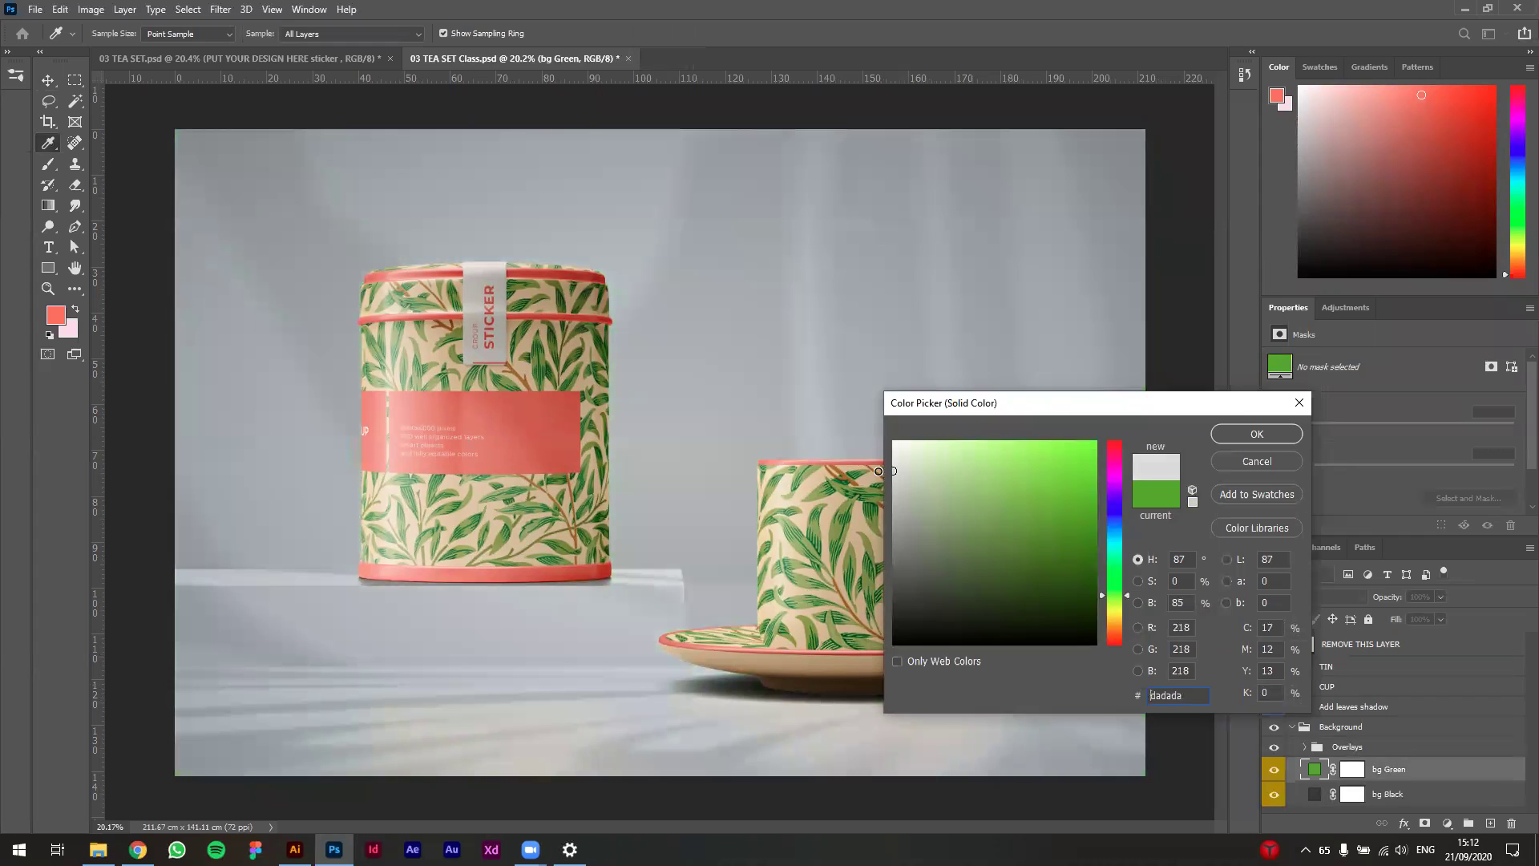
left_click(1256, 435)
Step: Compare the recolored Class mockup's background with the finished 03 TEA SET.psd mockup
left_click(305, 61)
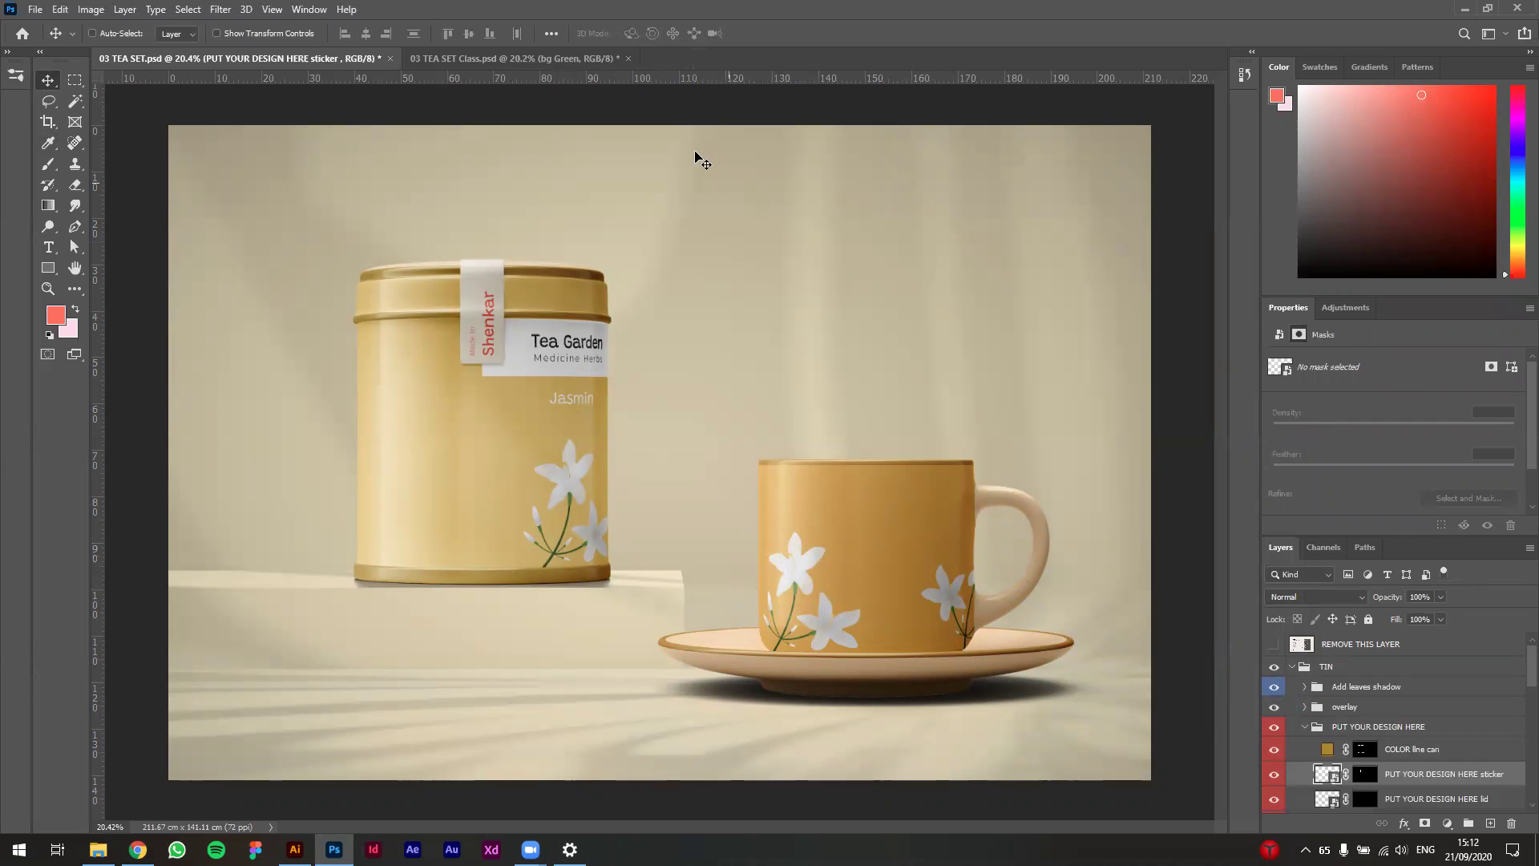
left_click(512, 61)
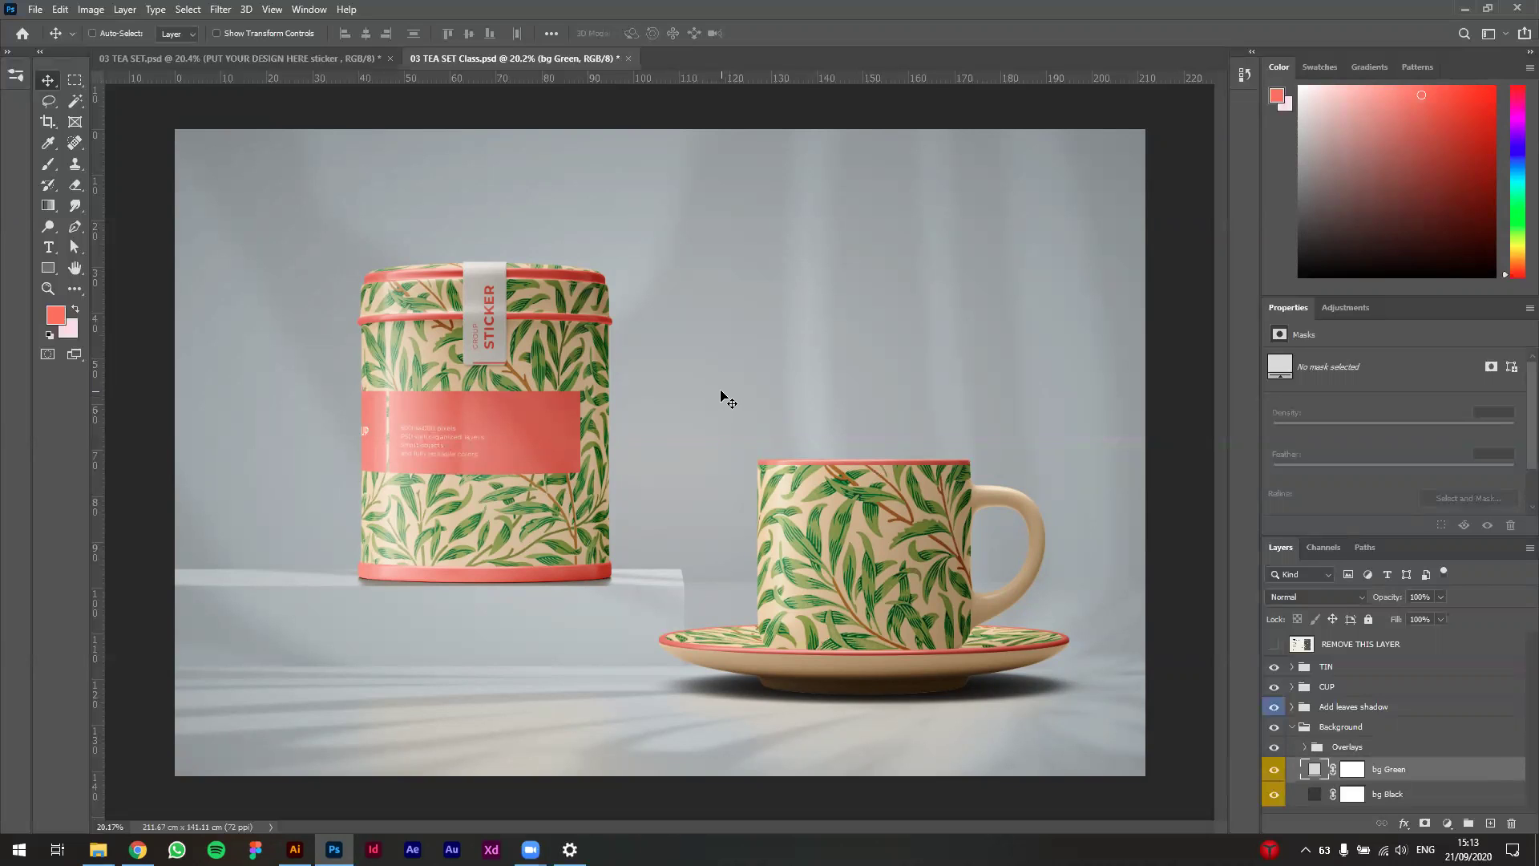
key("ctrl+Tab")
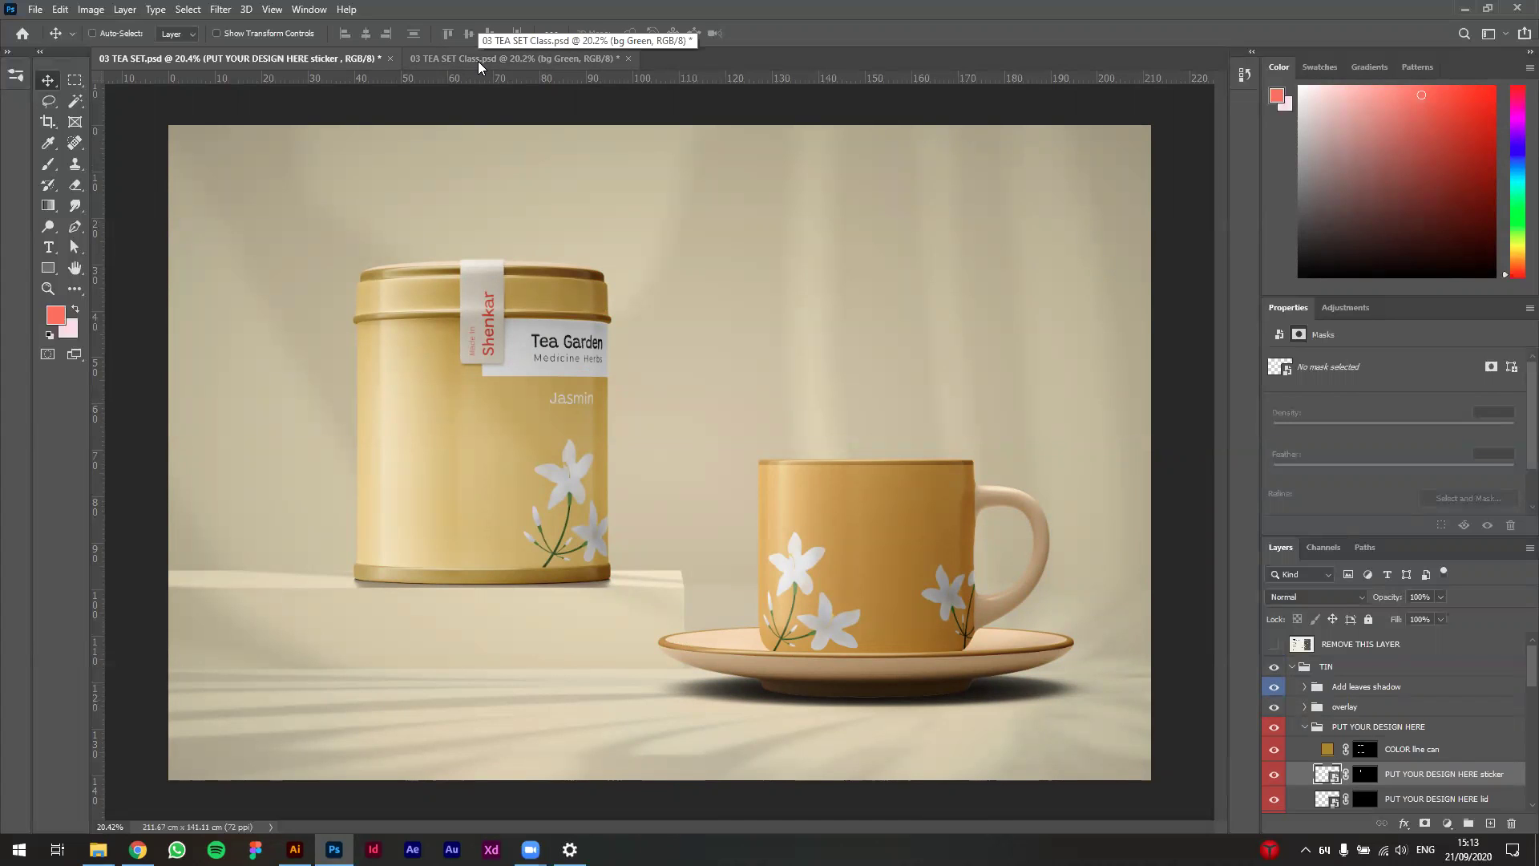
left_click(478, 61)
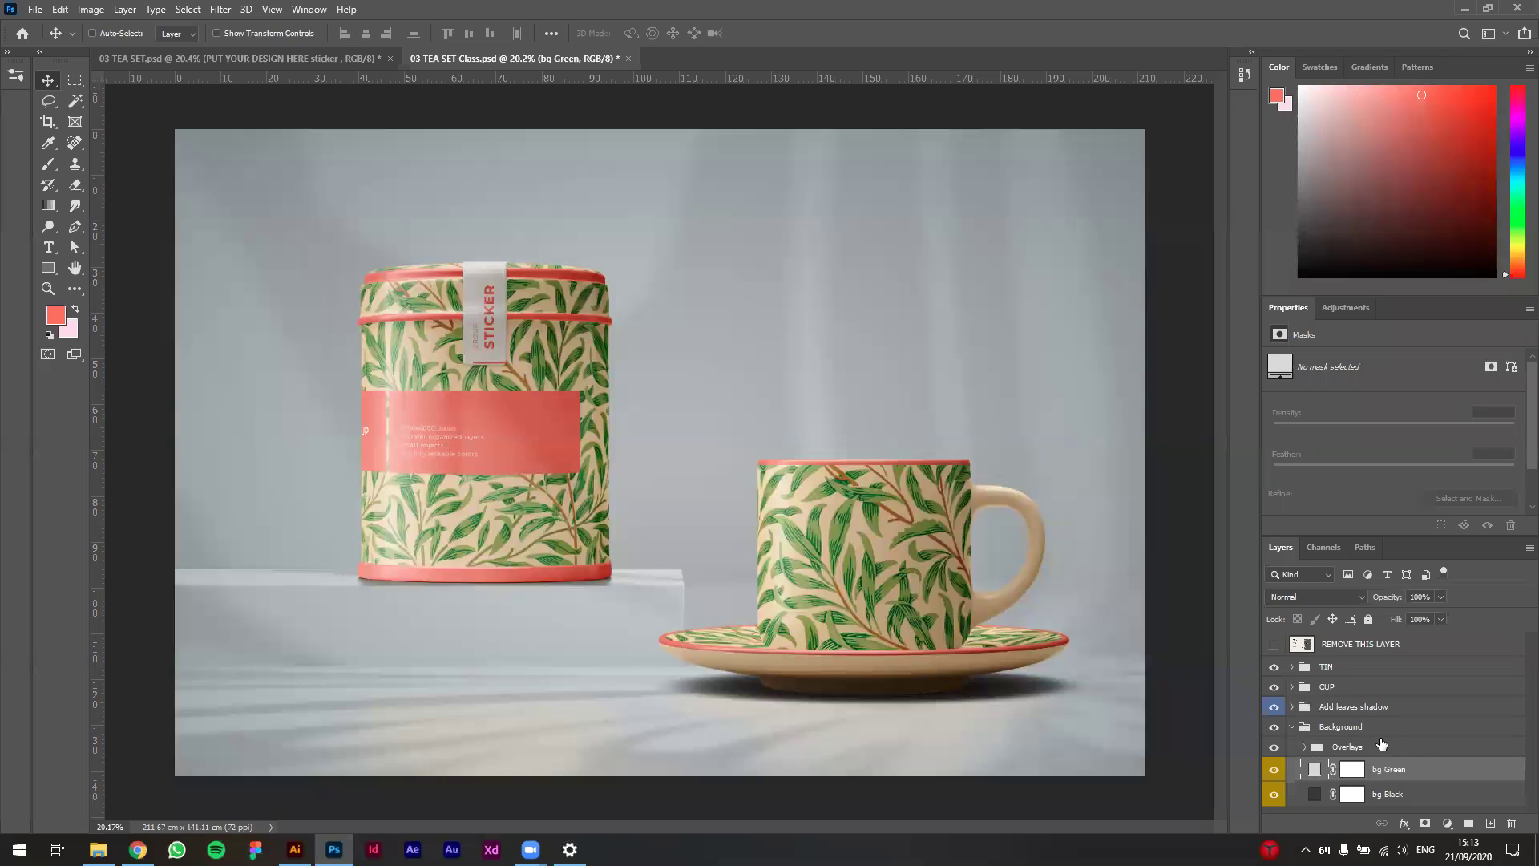
Step: Preview the scene with and without the Add leaves shadow group, and leave the group hidden
left_click(1274, 709)
left_click(1274, 709)
left_click(1274, 709)
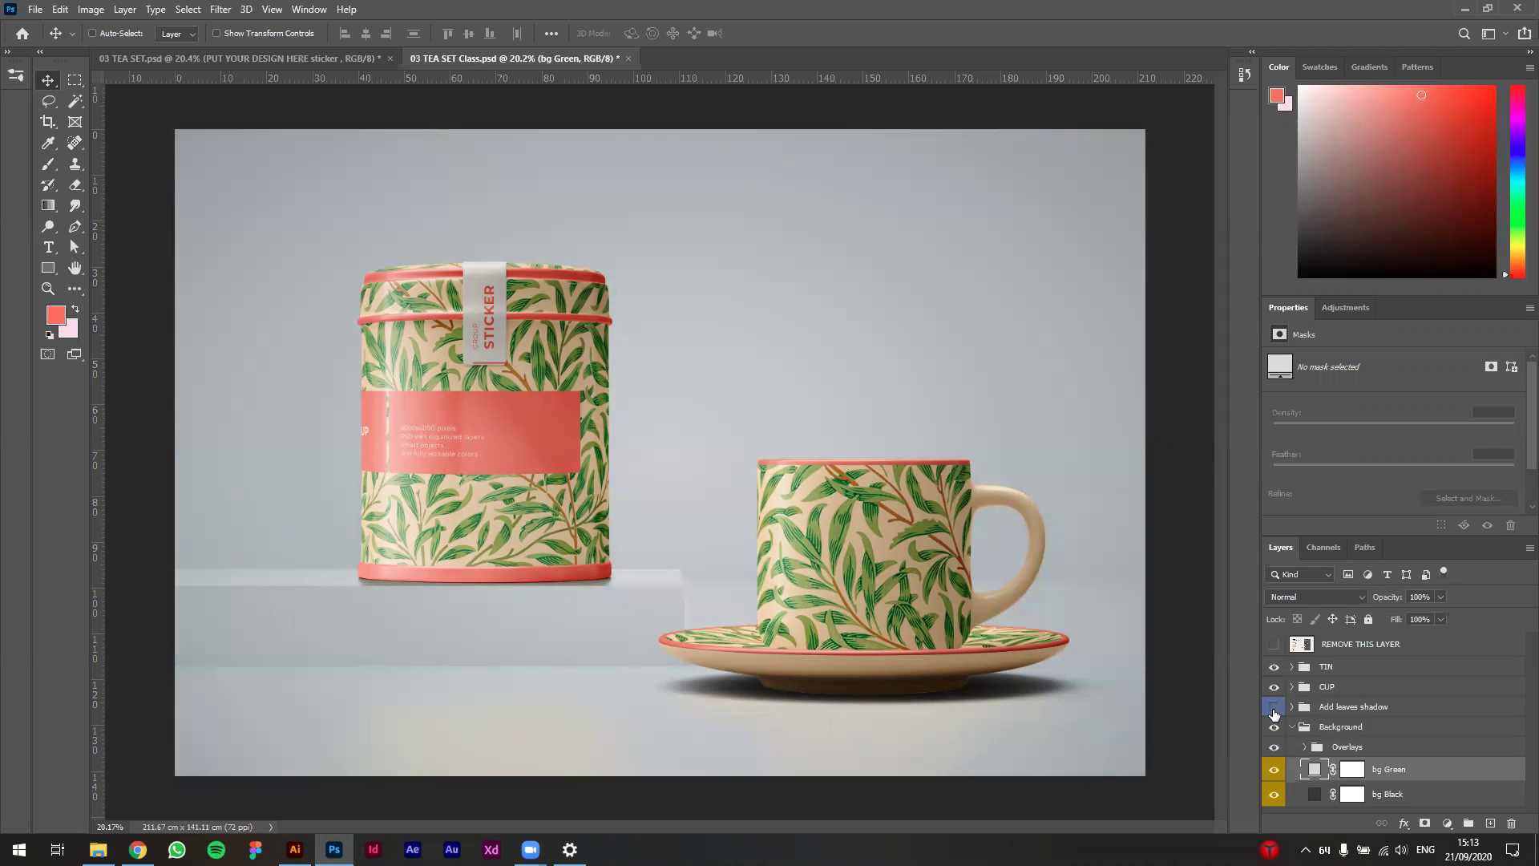
left_click(1275, 709)
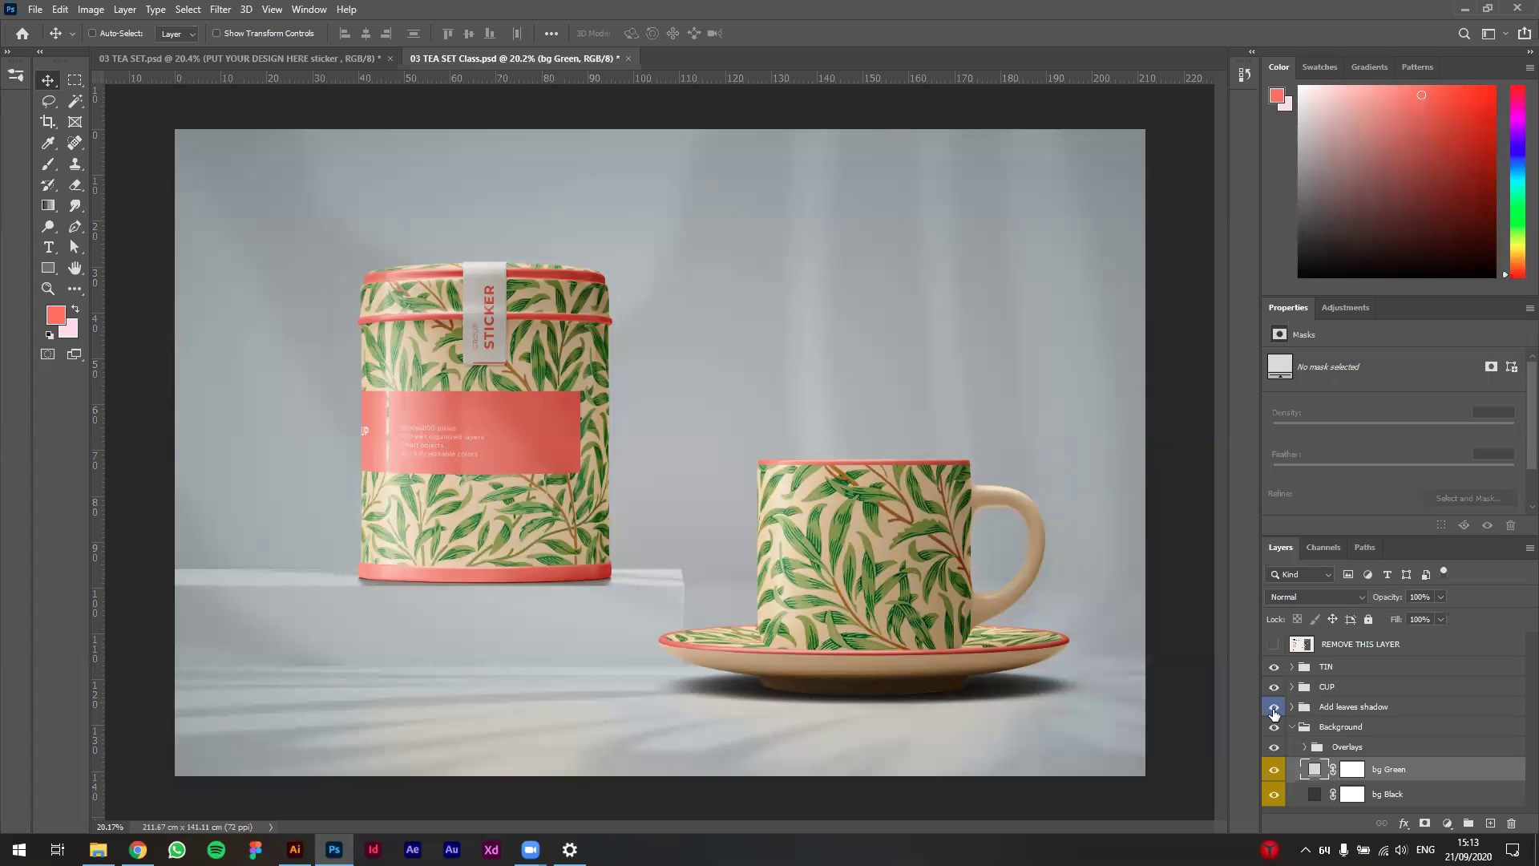
left_click(1274, 709)
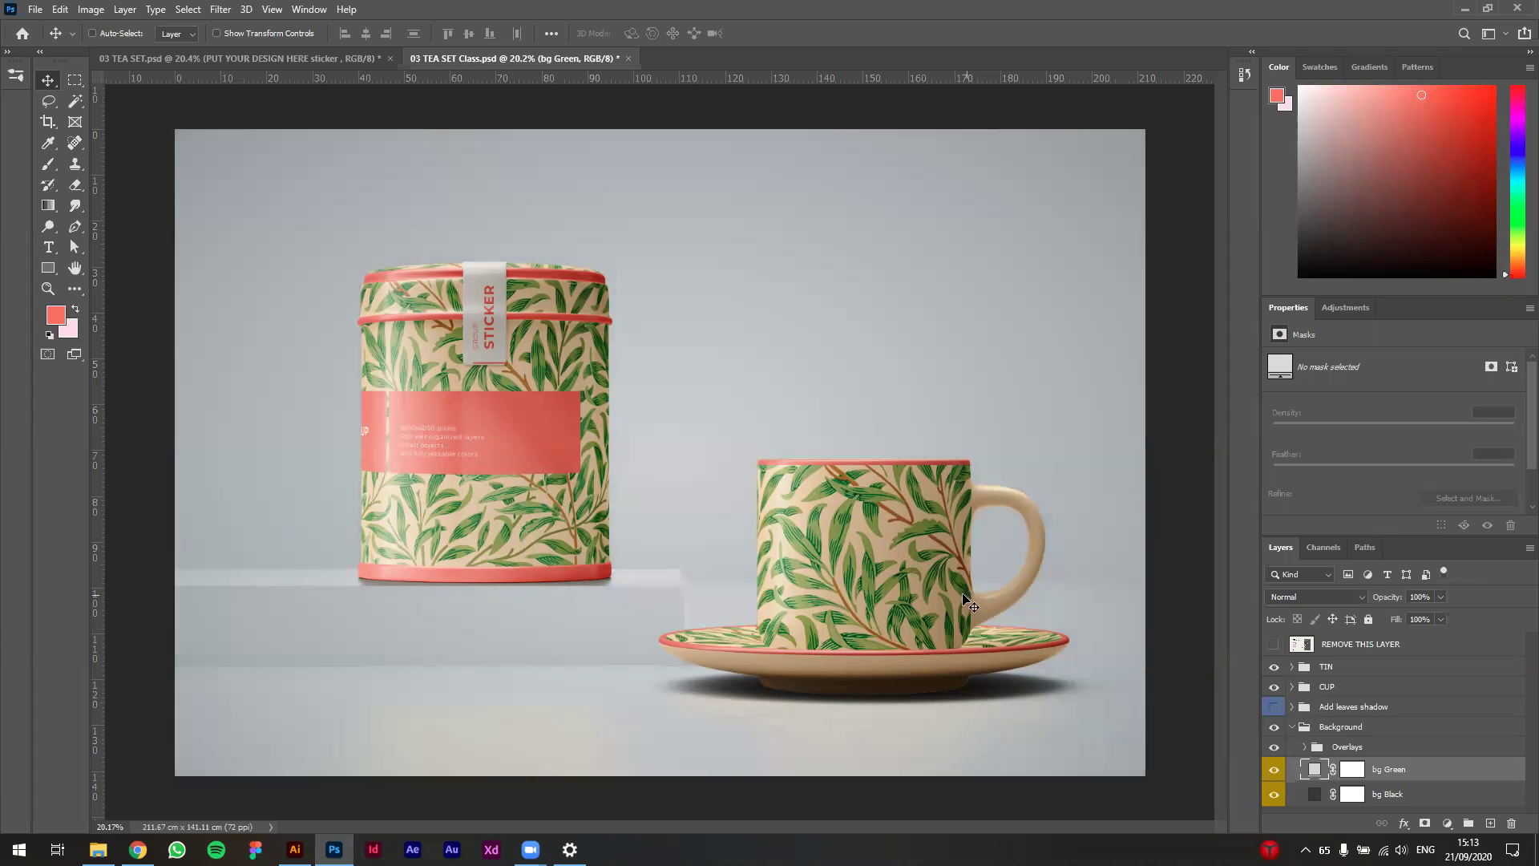
Step: Expand the TIN group and enlarge the layer list to show its sublayers
left_click(1315, 669)
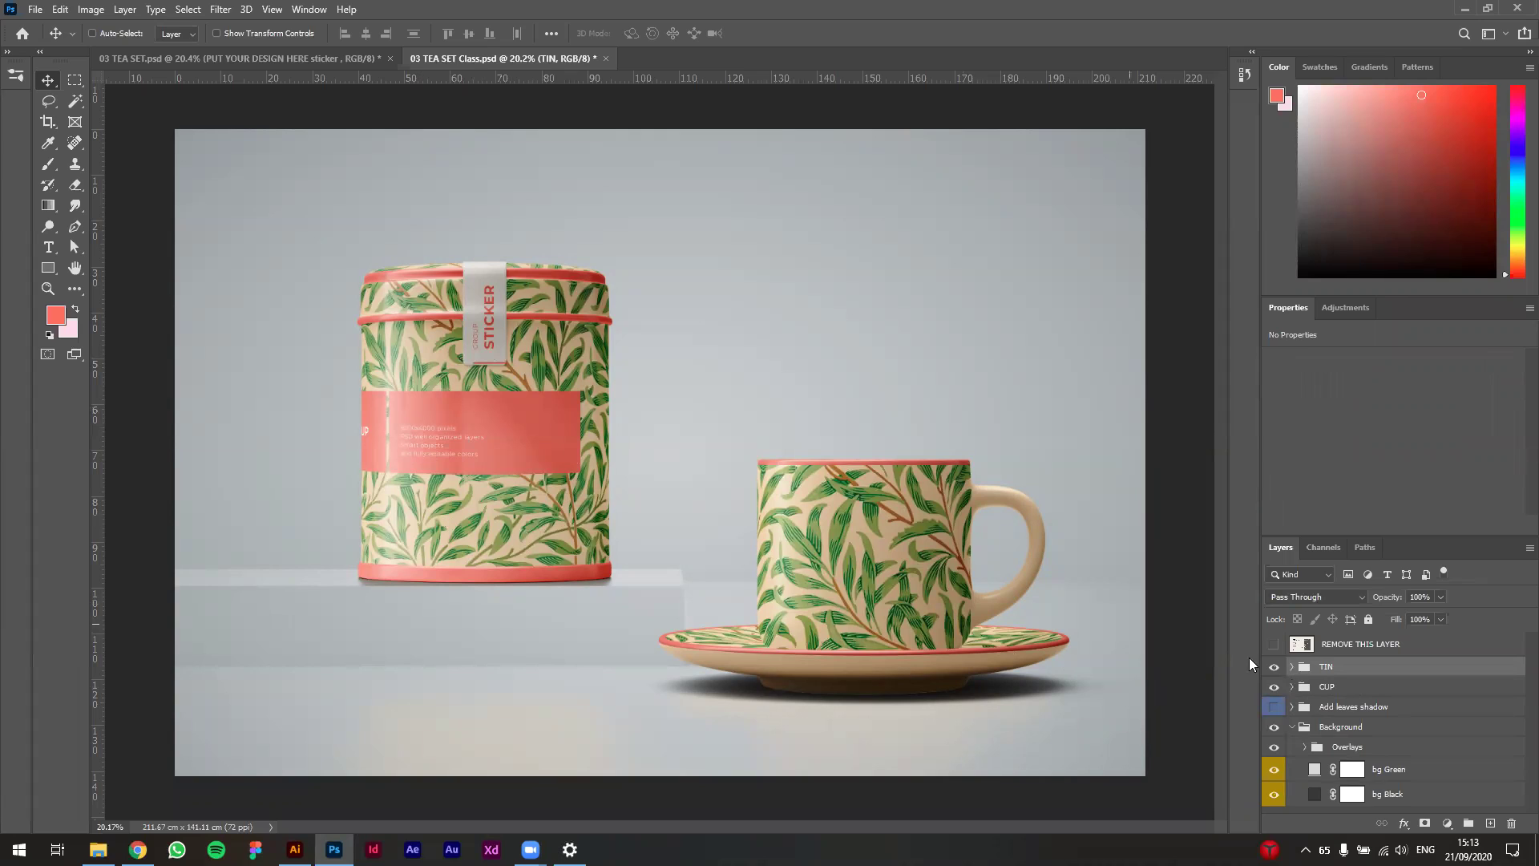
left_click(1293, 667)
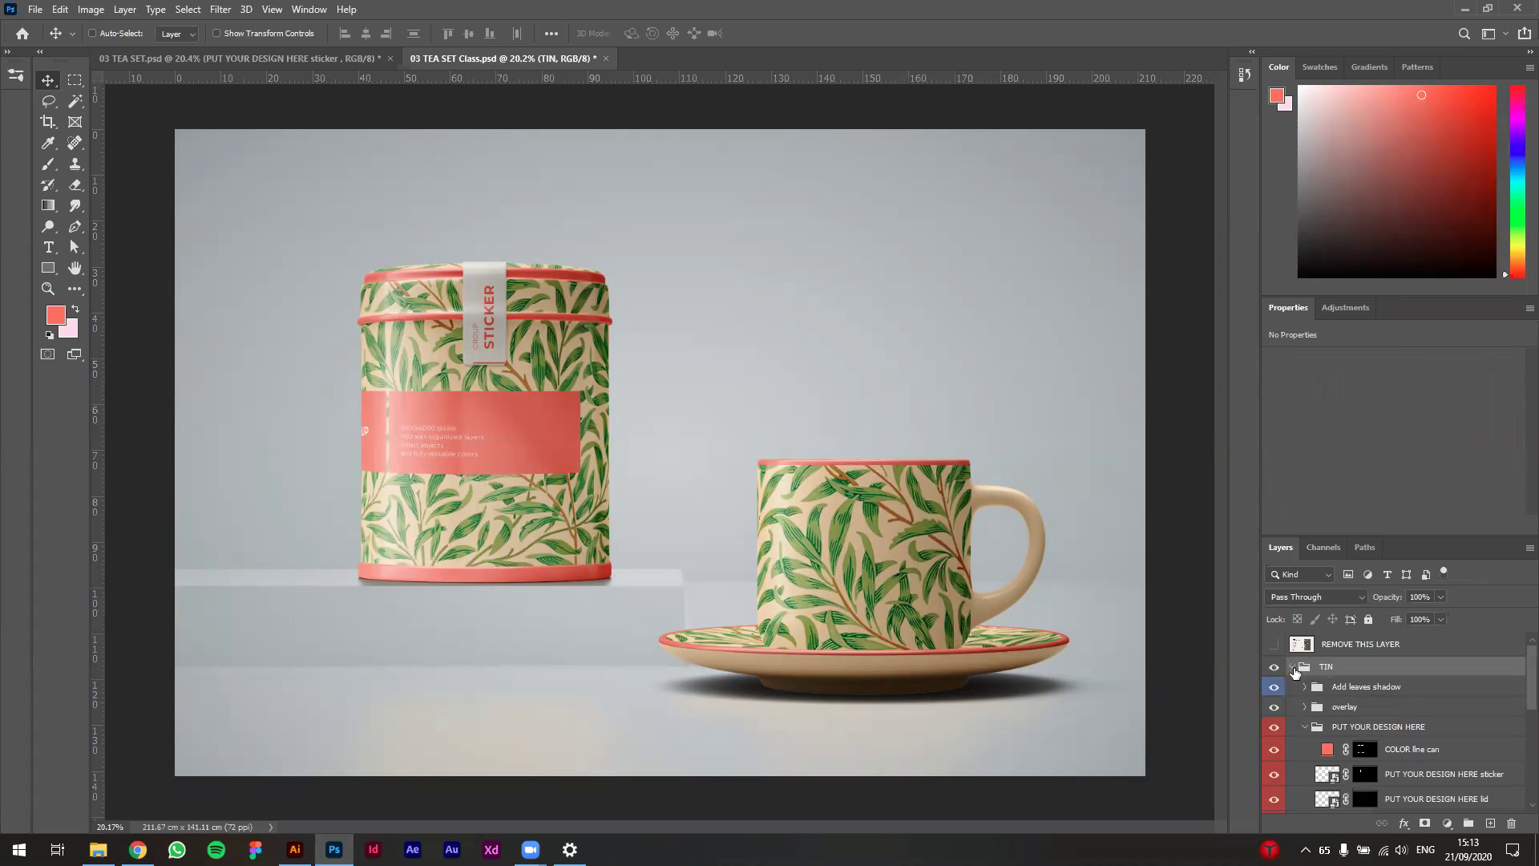
left_click_drag(1371, 534, 1341, 352)
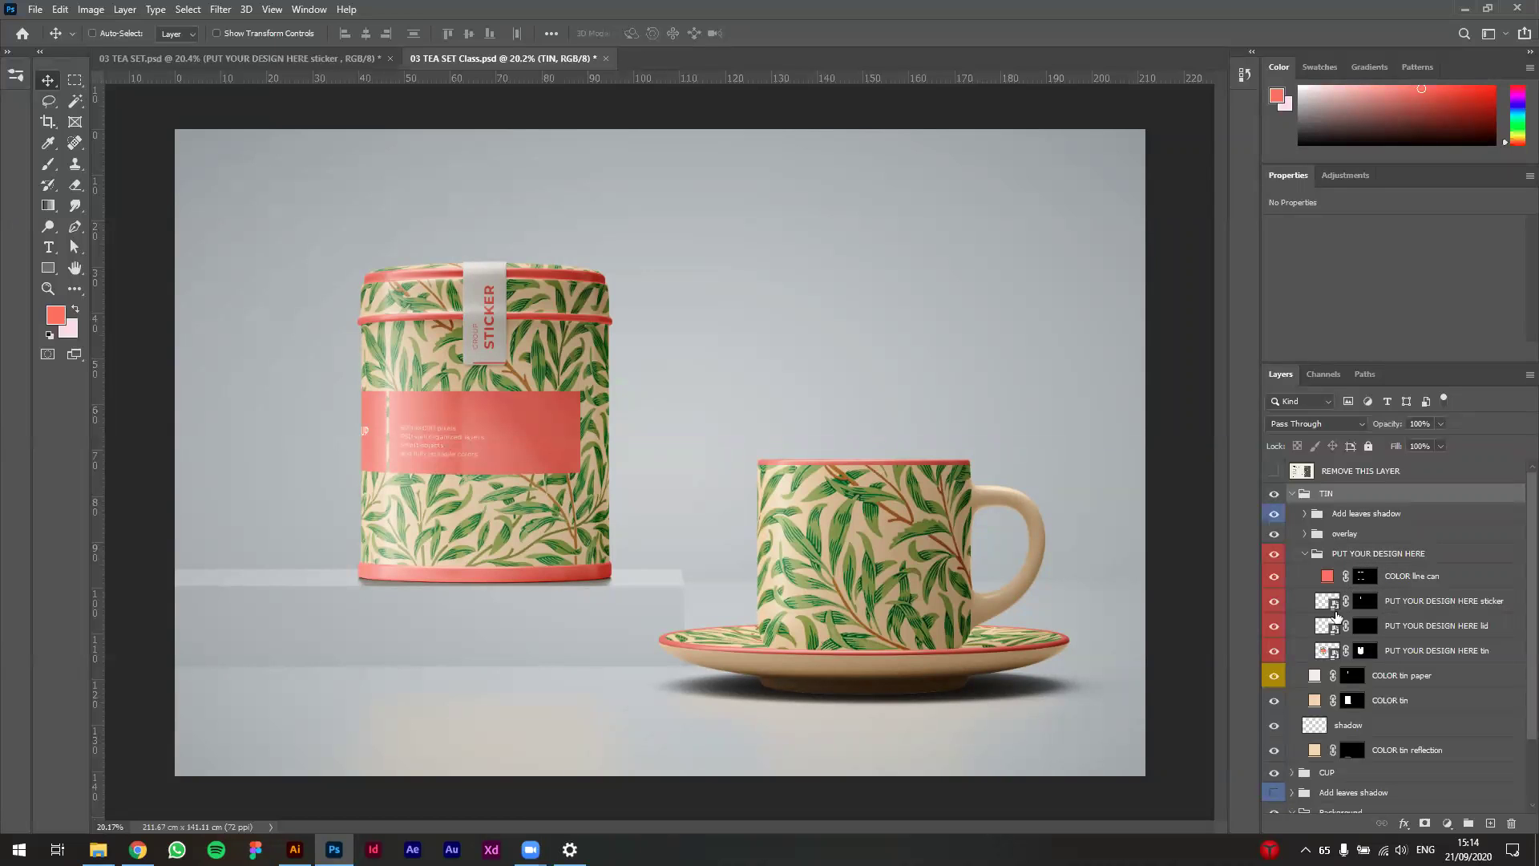
Step: Examine the sticker, lid and tin smart object layers in the TIN group, ending with the sticker layer selected
left_click(1407, 602)
left_click(1411, 650, "shift")
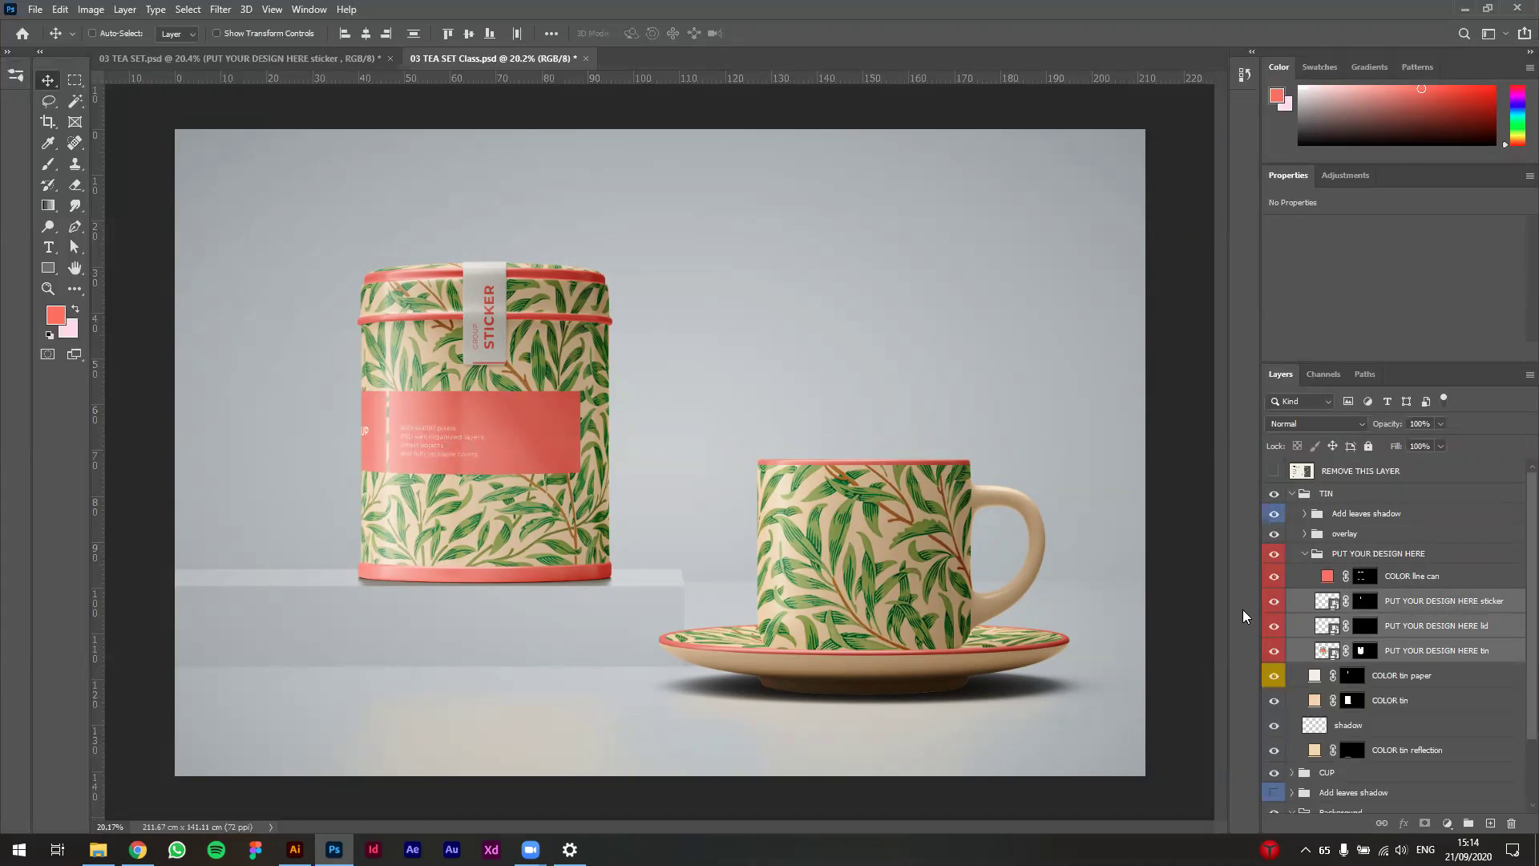
left_click(1440, 646)
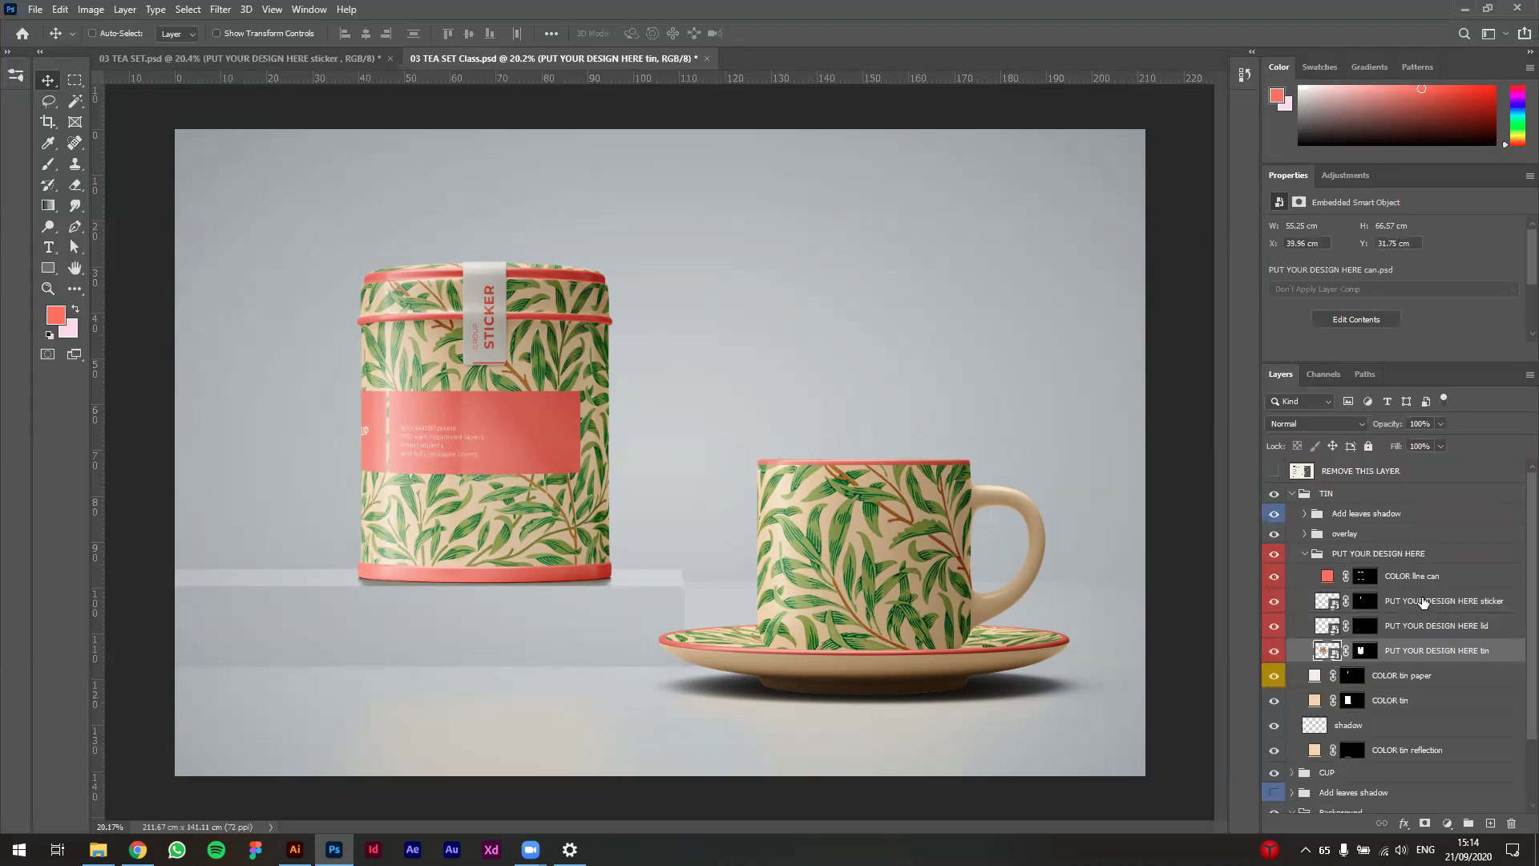
left_click(1413, 603)
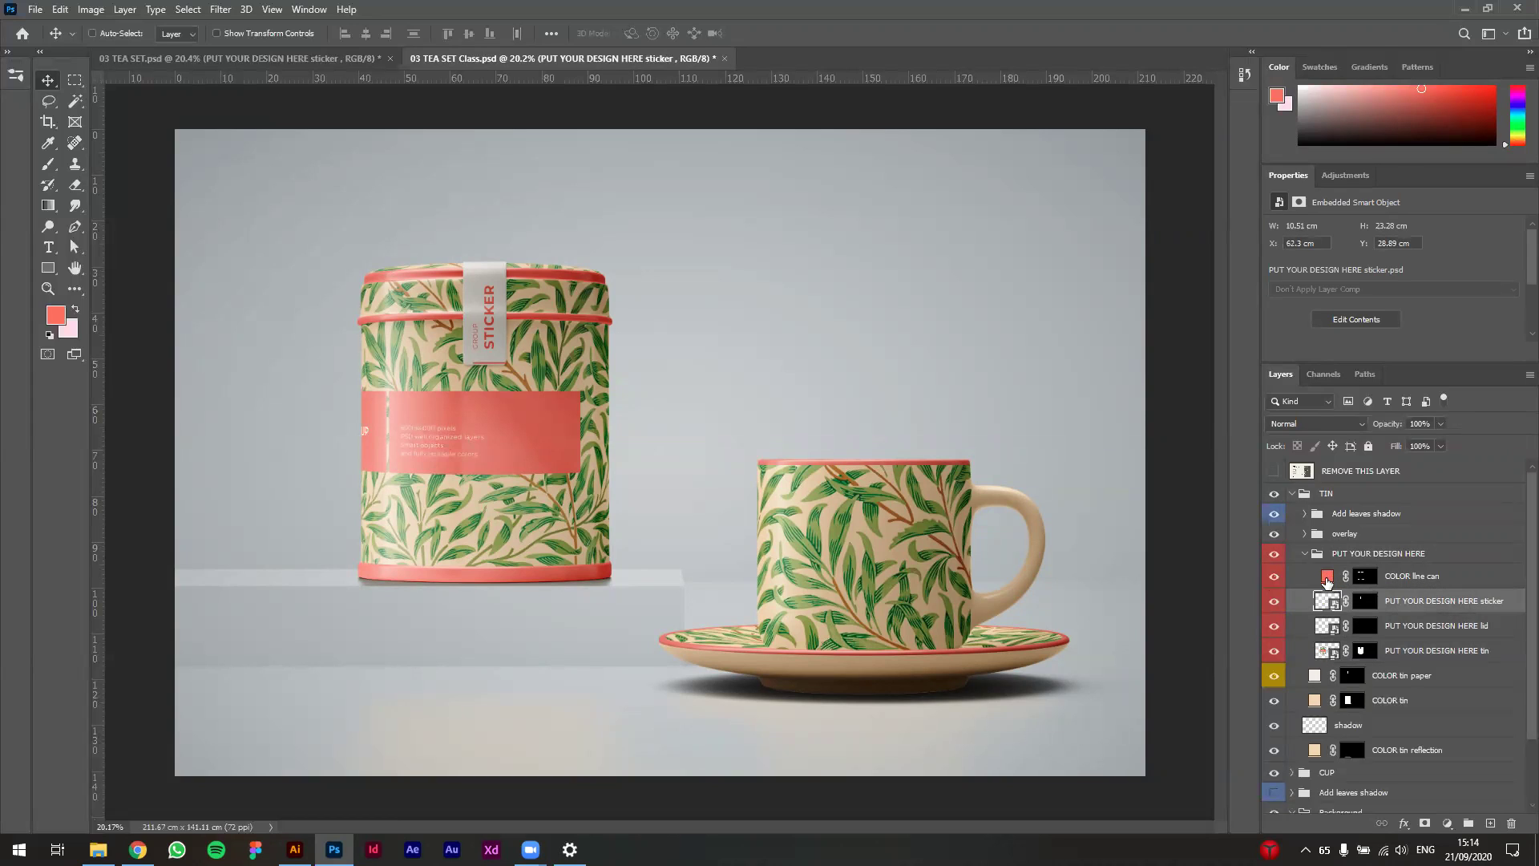
Step: Recolor the COLOR line can layer to green 52762b, sampled from the tin's leaf pattern
double_click(1327, 576)
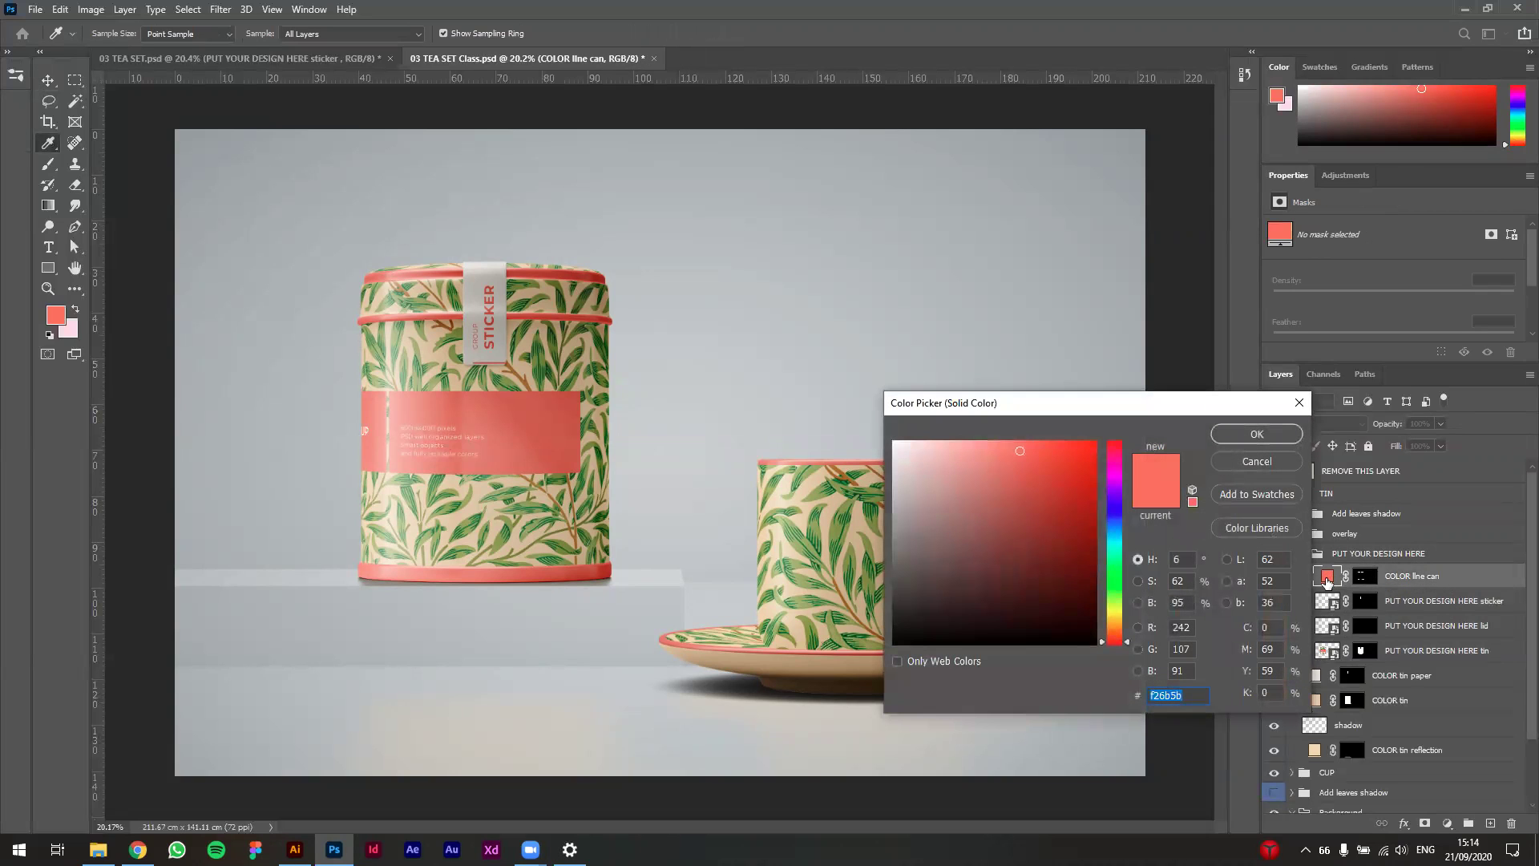
left_click_drag(1030, 415, 1182, 394)
mouse_move(1171, 430)
left_mouse_down()
mouse_move(1219, 473)
mouse_move(1109, 498)
mouse_move(1024, 407)
left_mouse_up()
left_click(557, 275)
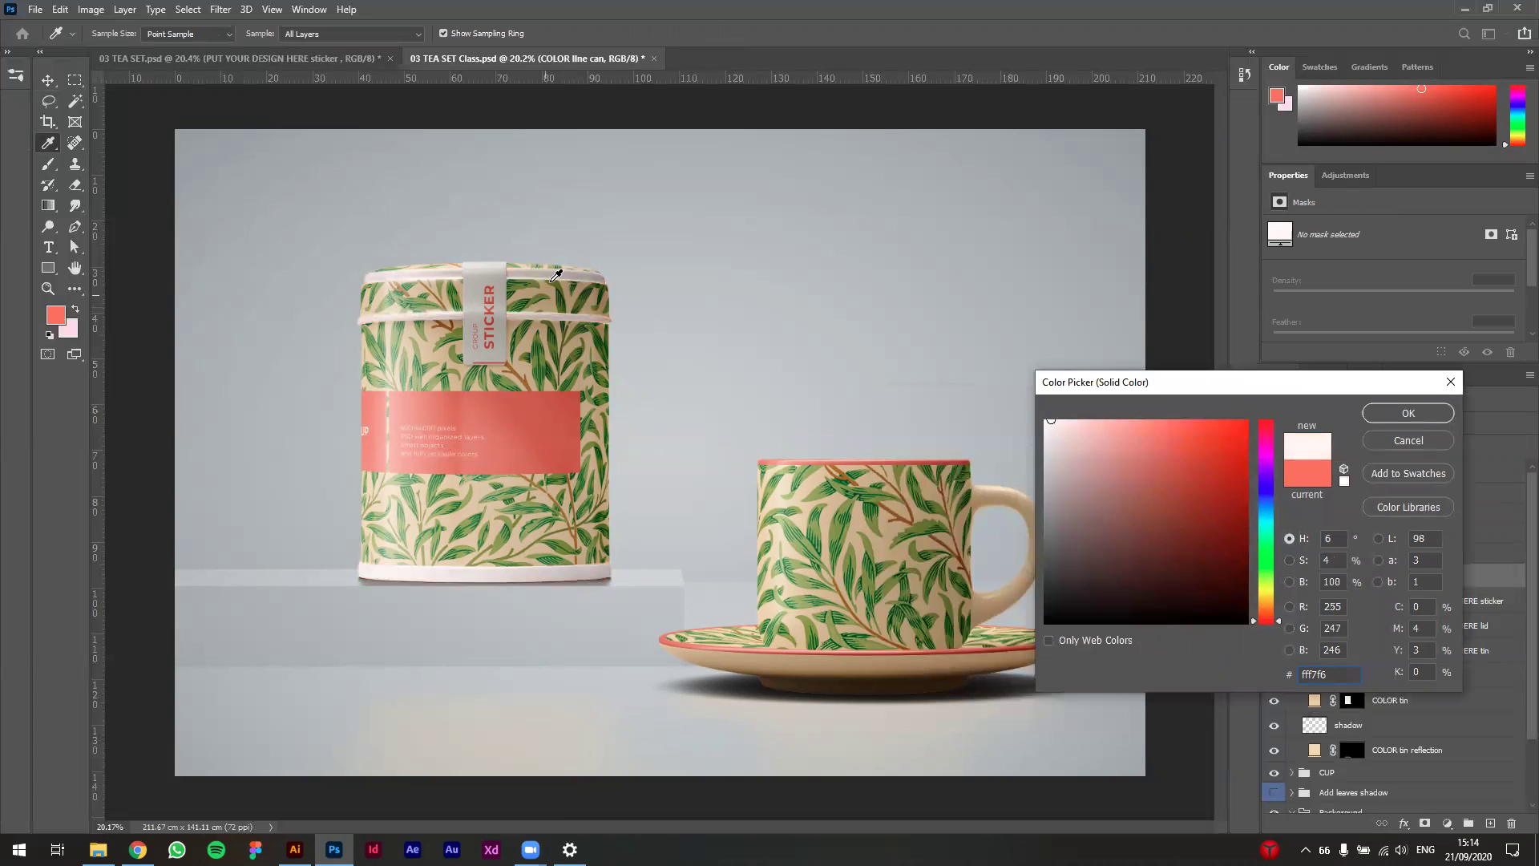
mouse_move(1123, 429)
left_mouse_down()
mouse_move(1222, 437)
mouse_move(1220, 491)
mouse_move(1223, 443)
left_mouse_up()
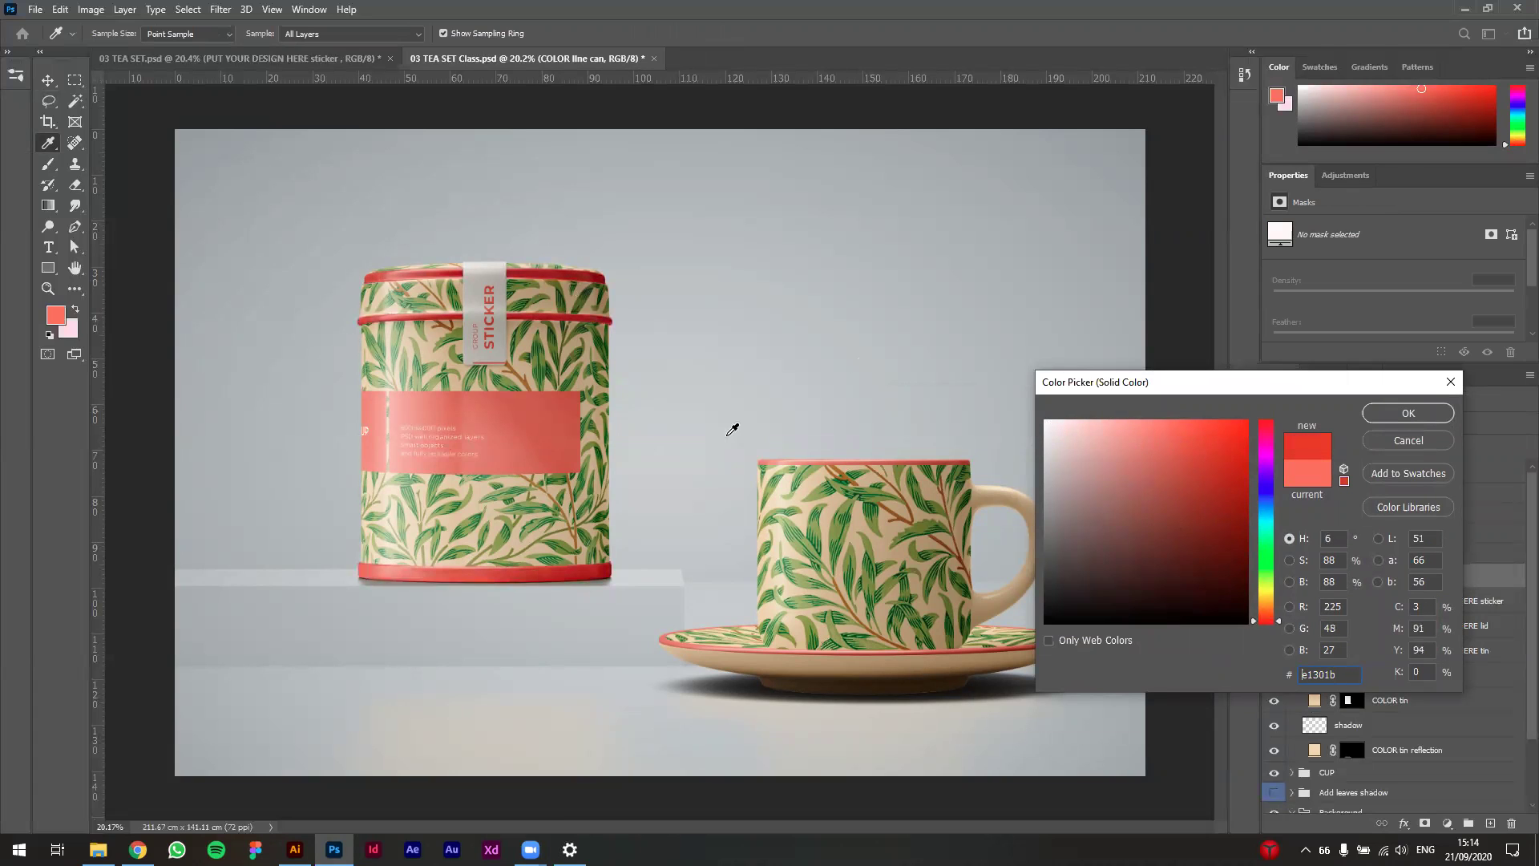
left_click(541, 361)
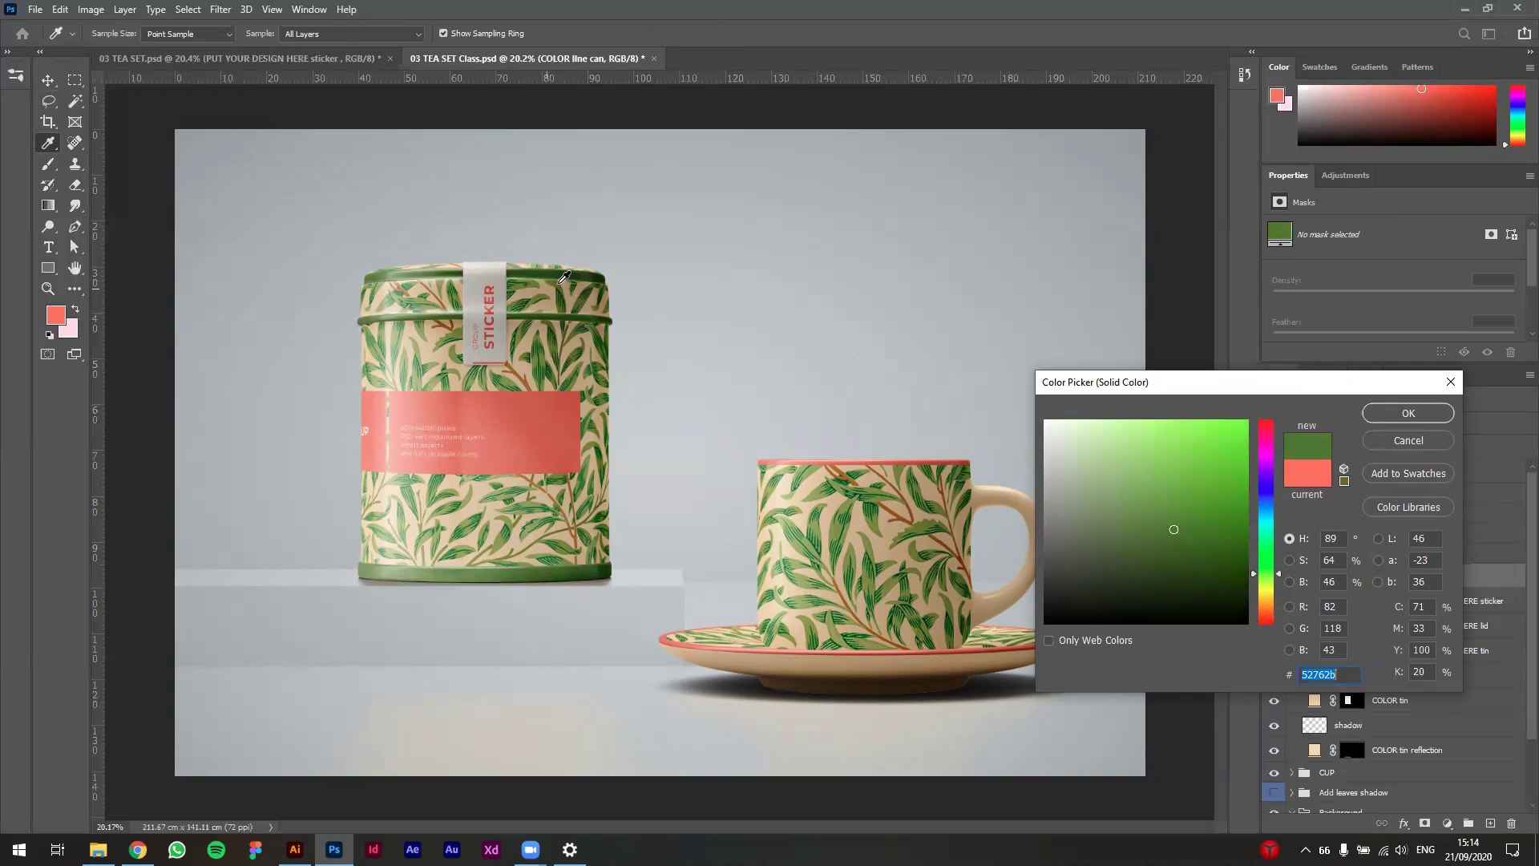
left_click(1395, 417)
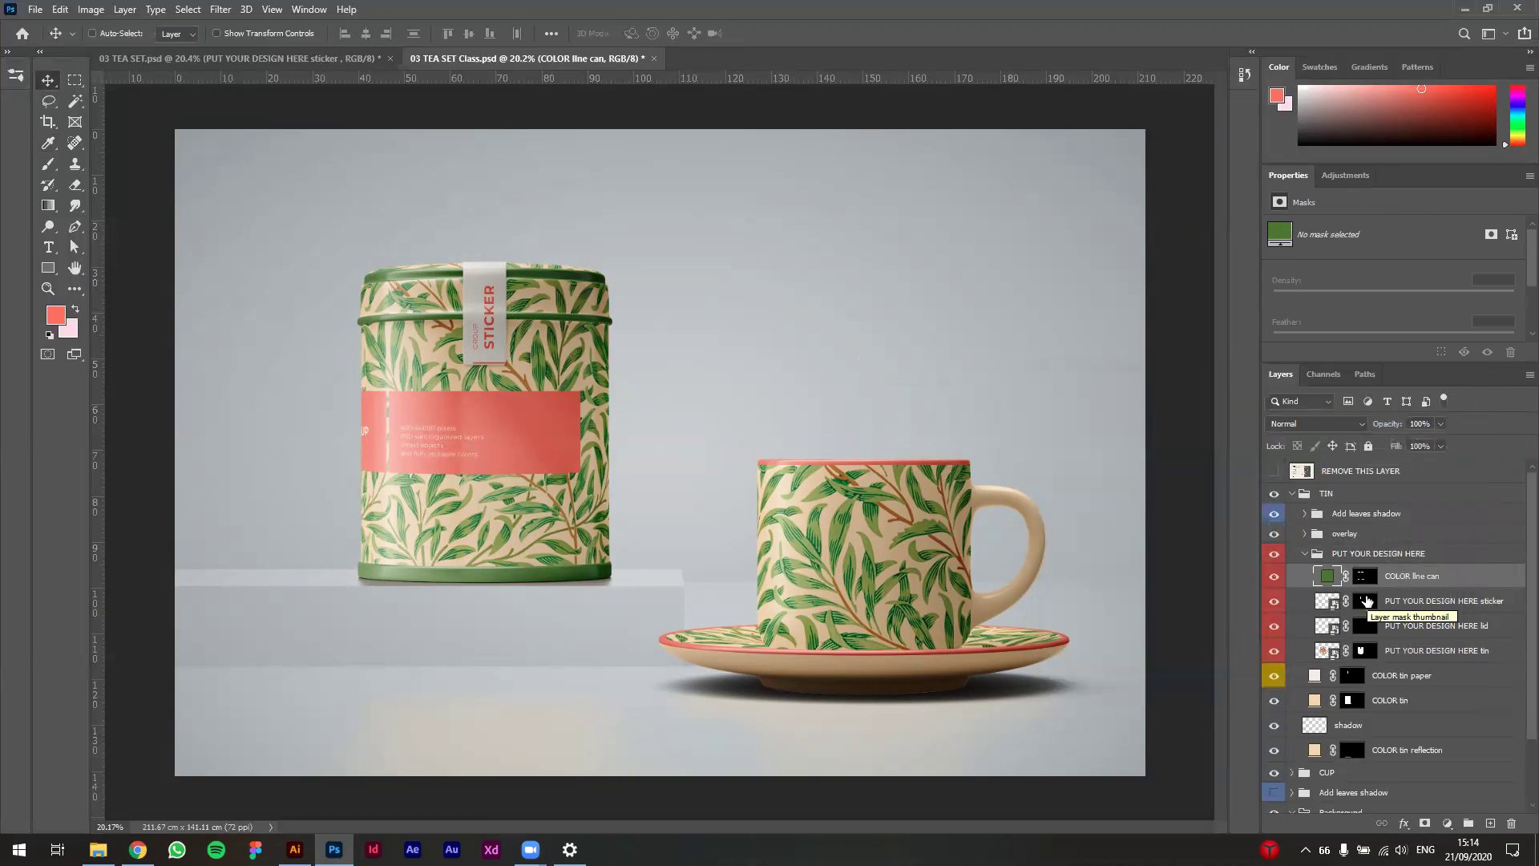
left_click(1373, 610)
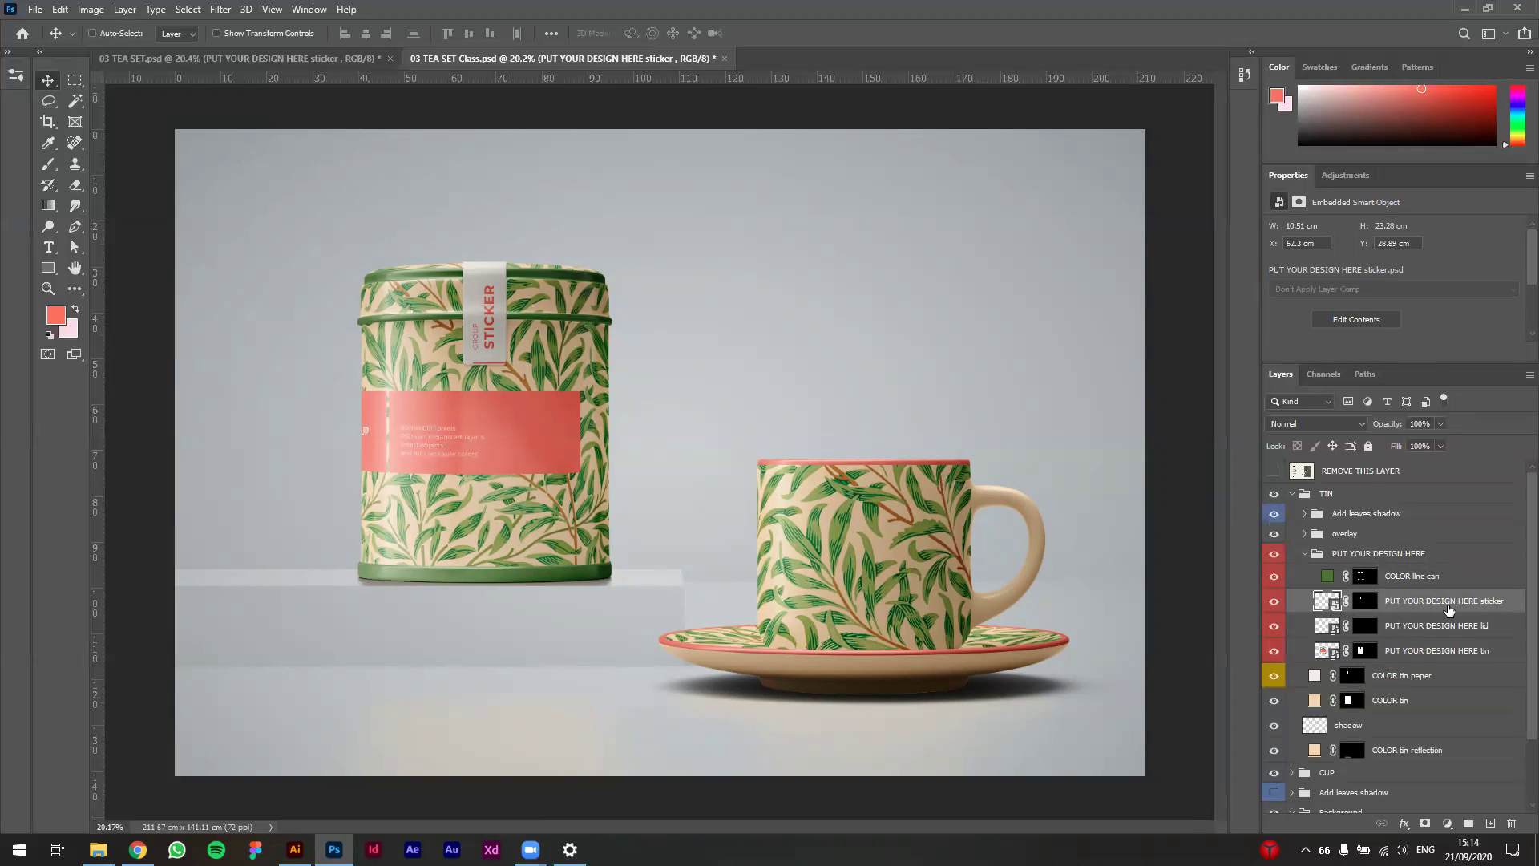
left_click(1484, 633)
left_click(1482, 658)
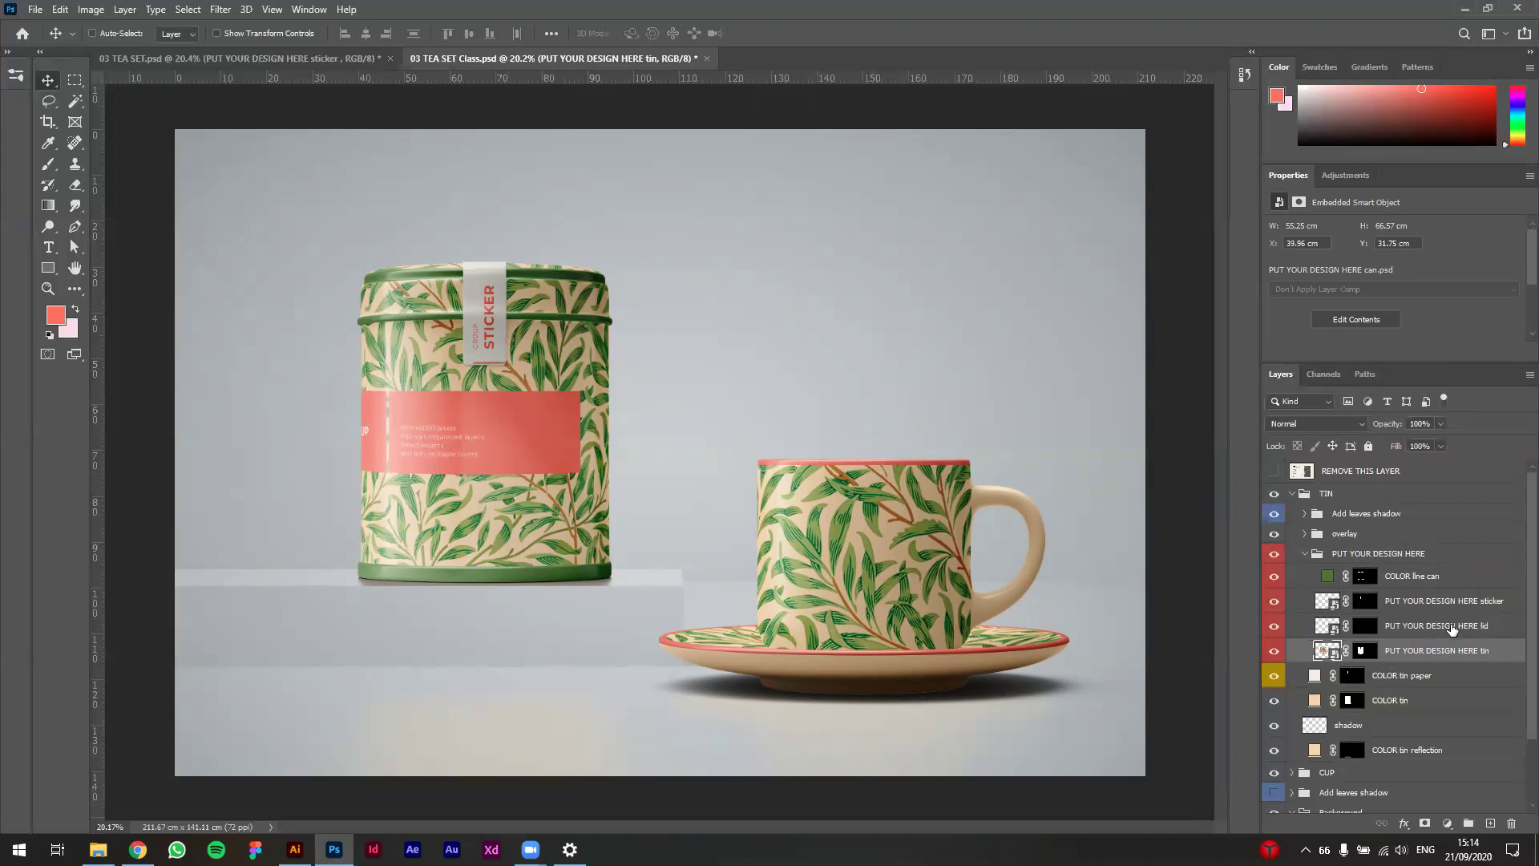
left_click(1472, 633)
left_click(1480, 603)
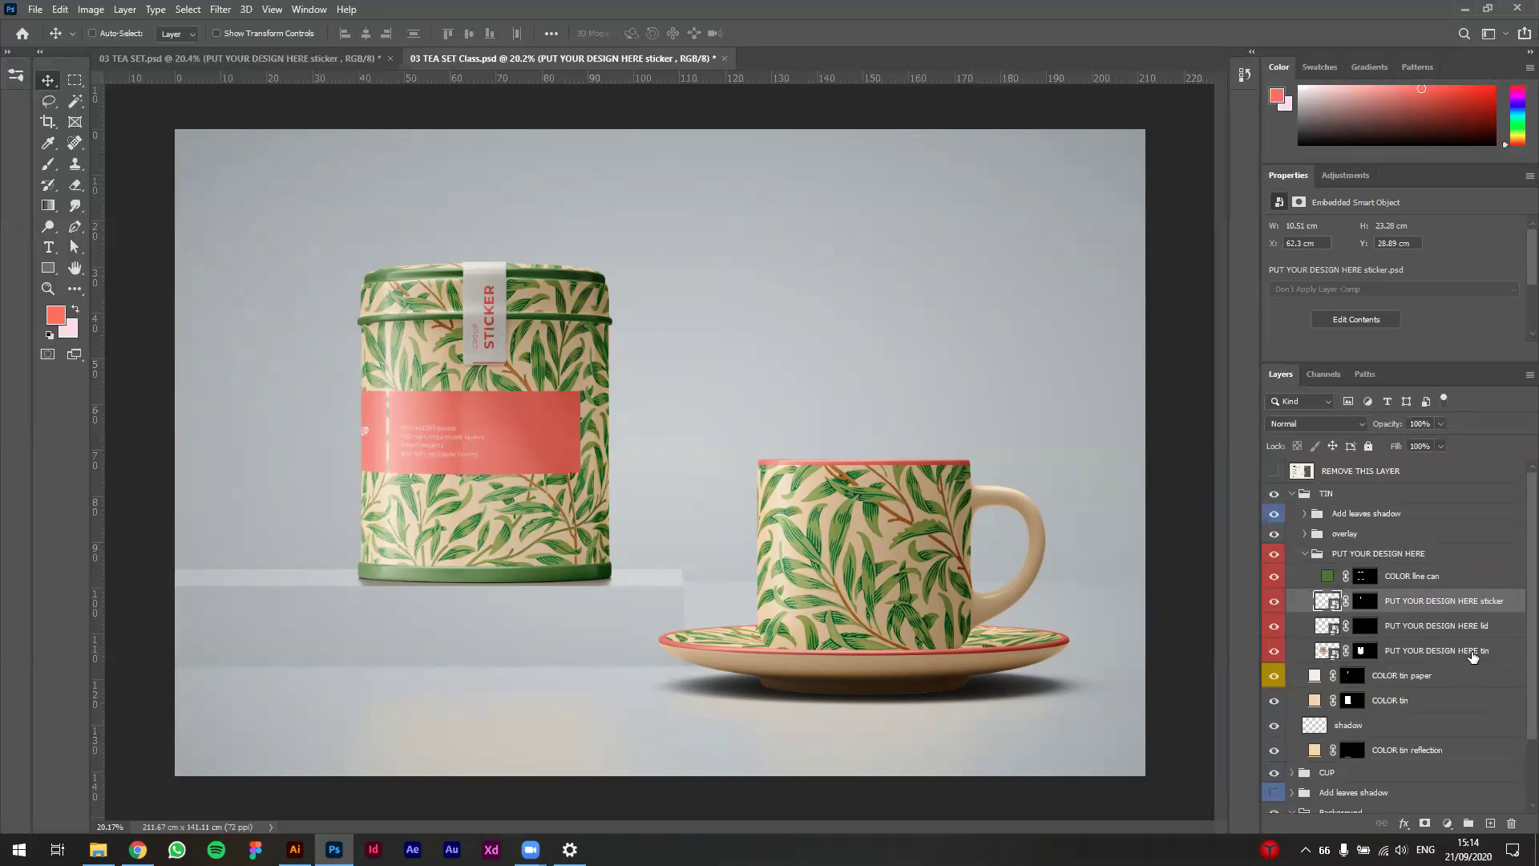
Step: Open the contents of the PUT YOUR DESIGN HERE tin smart object and hide its design and botanical pattern layers
left_click(1475, 654)
double_click(1328, 656)
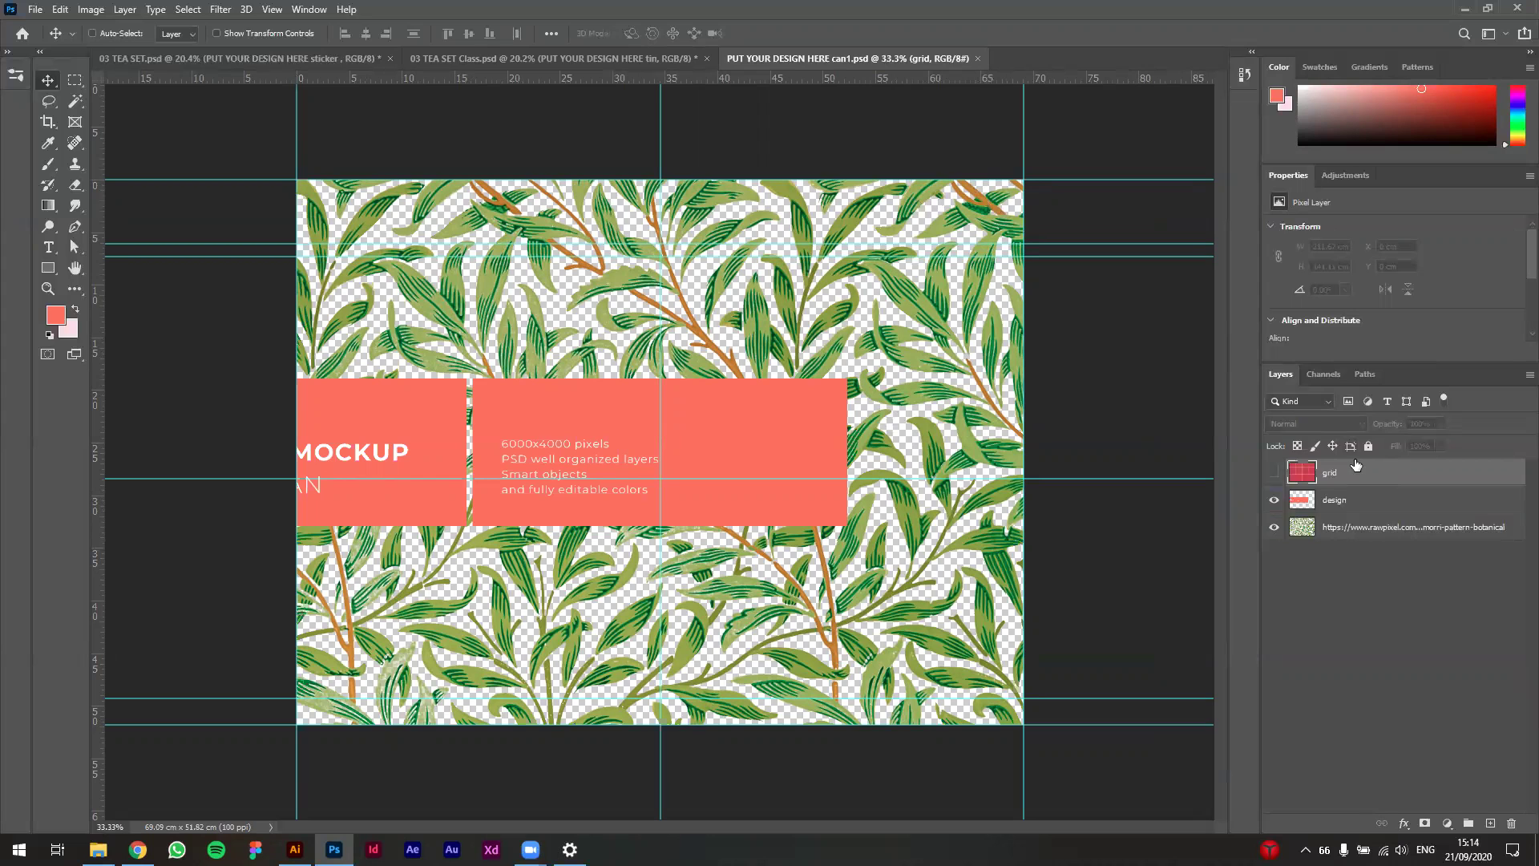
left_click_drag(1274, 500, 1274, 527)
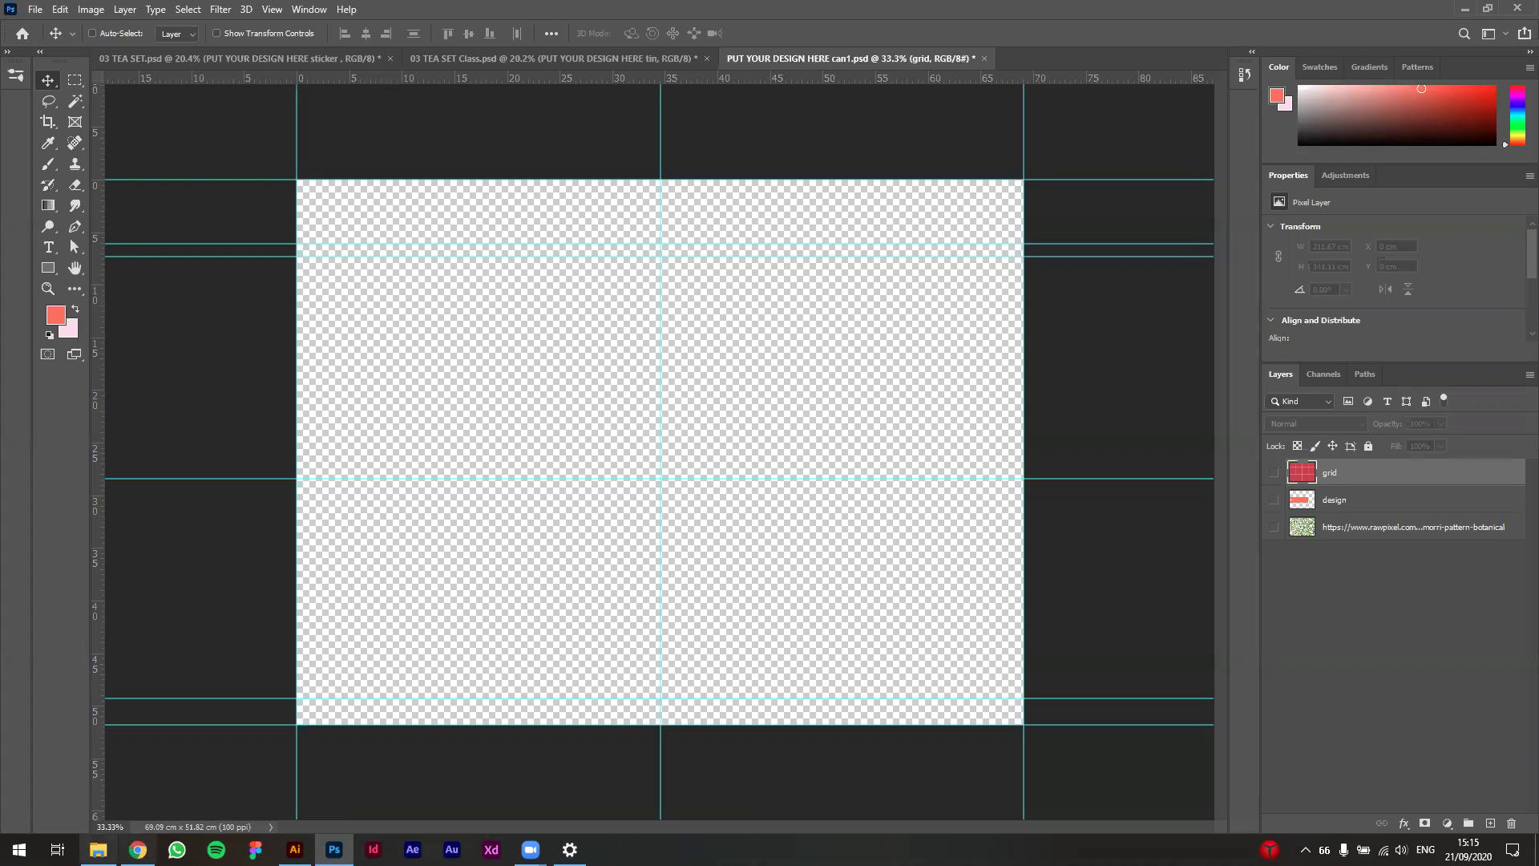
Step: Place Jasmine_01.png from the 12 Tea project's Illustrations > Jasmine folder into the tin artwork
left_click(97, 849)
left_click(381, 398)
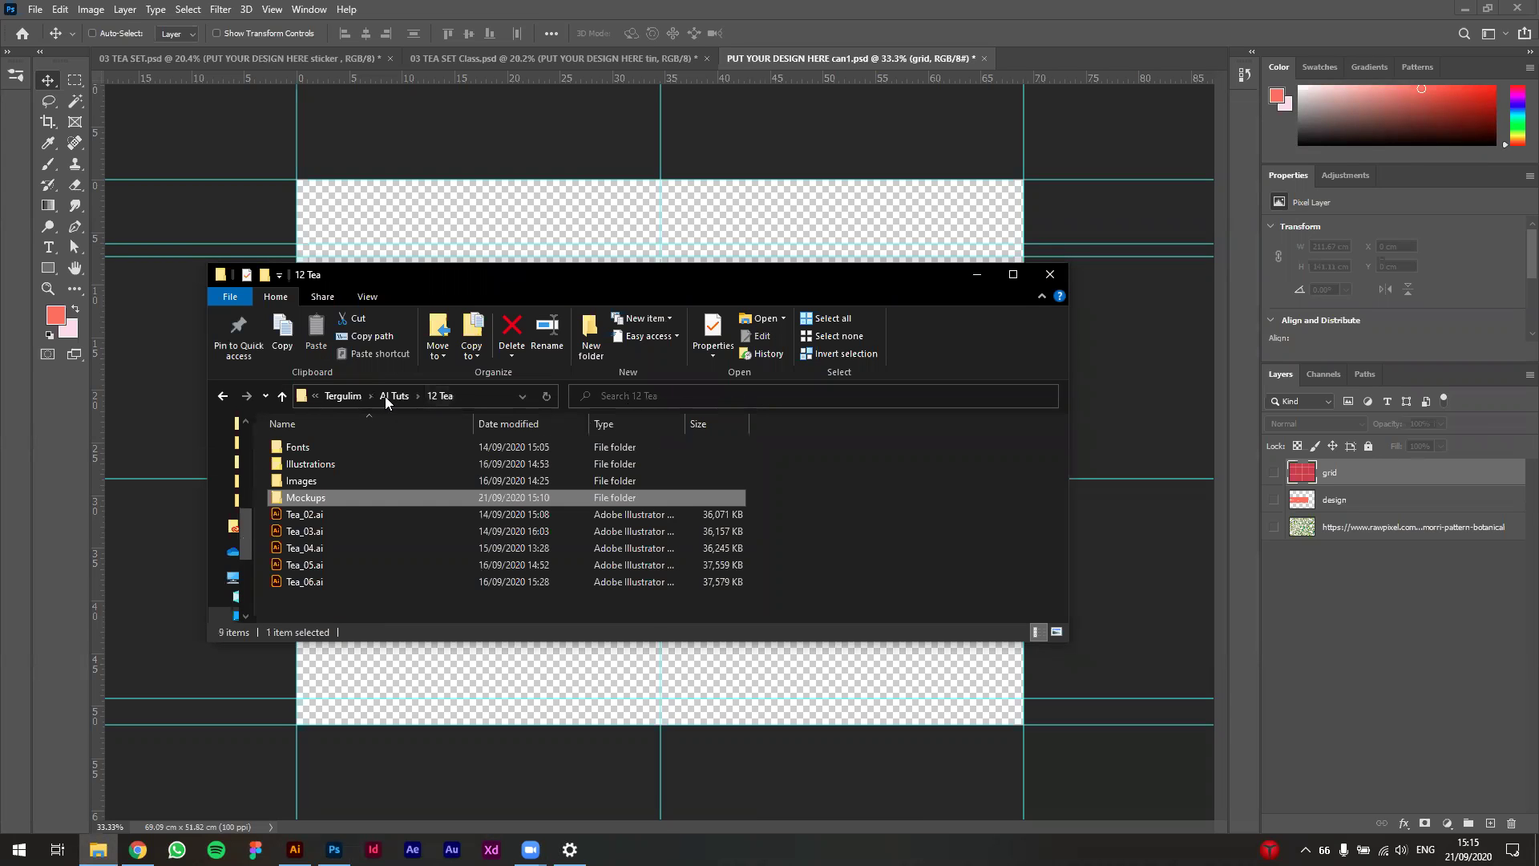
left_click(334, 464)
double_click(333, 463)
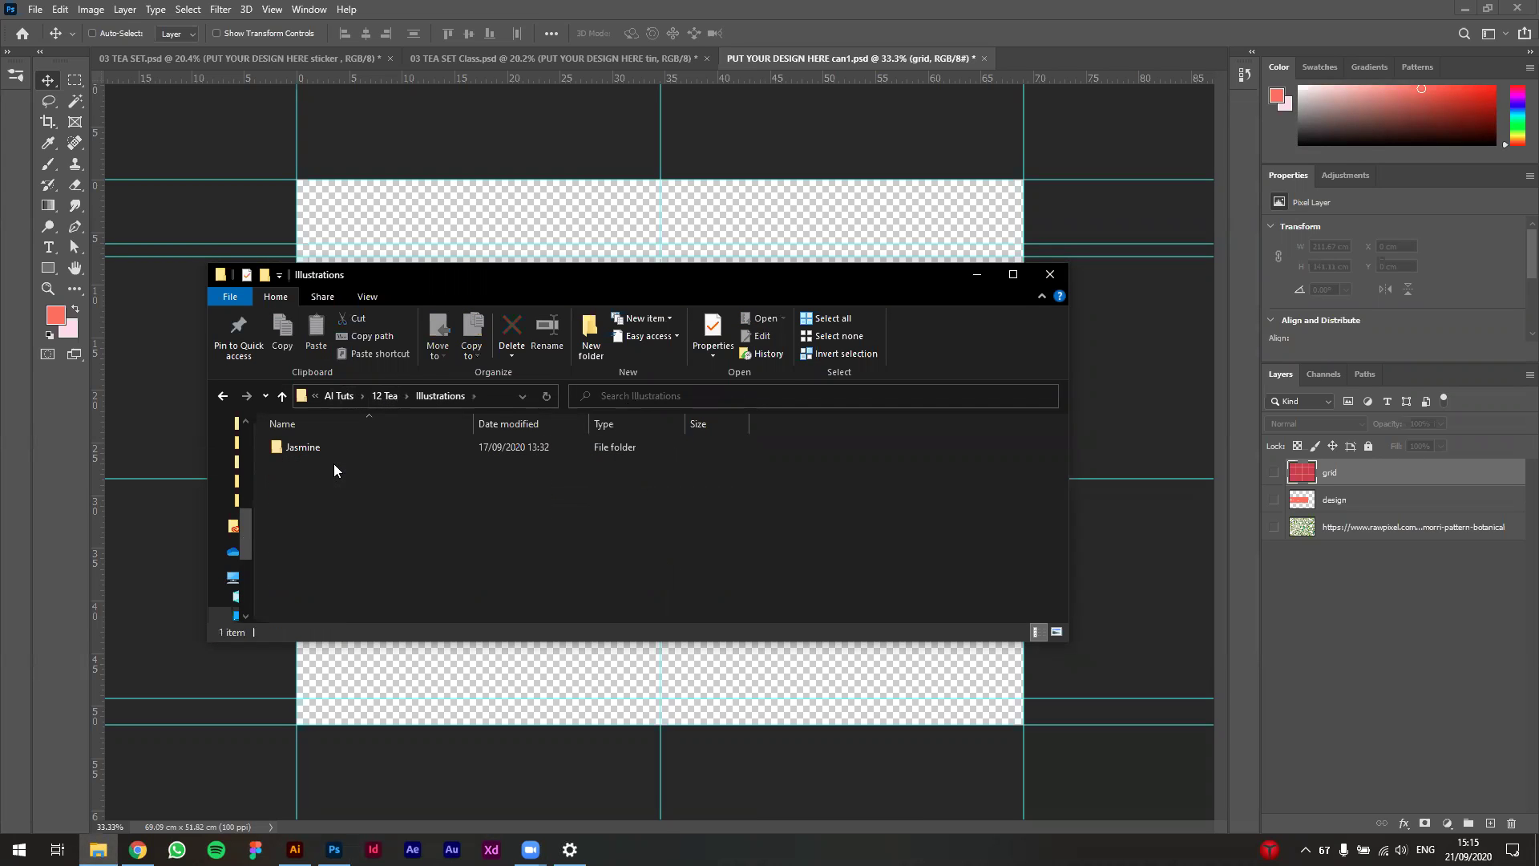
double_click(315, 444)
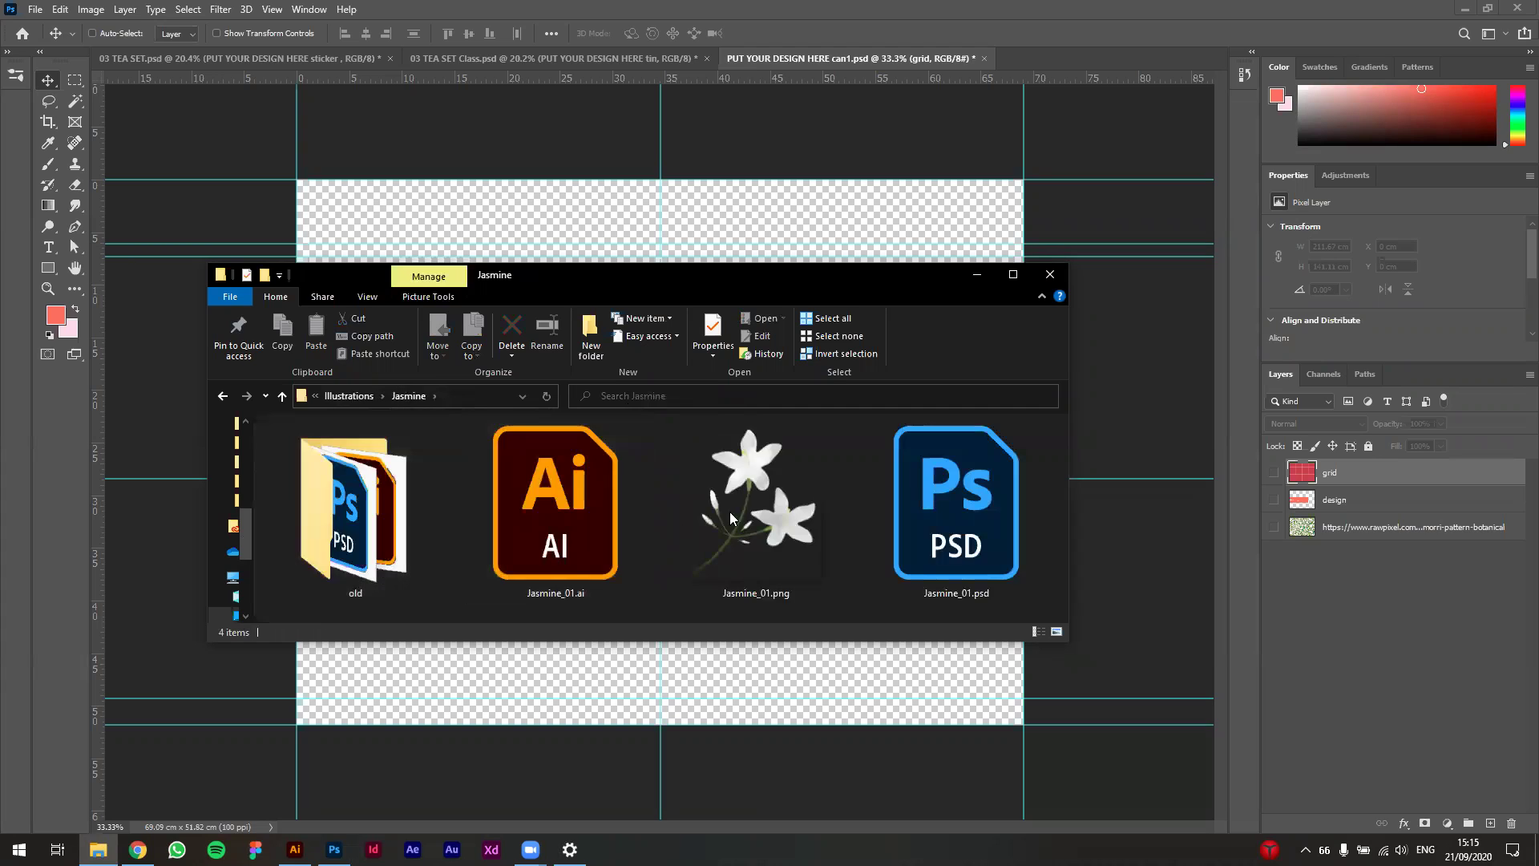
left_click(726, 537)
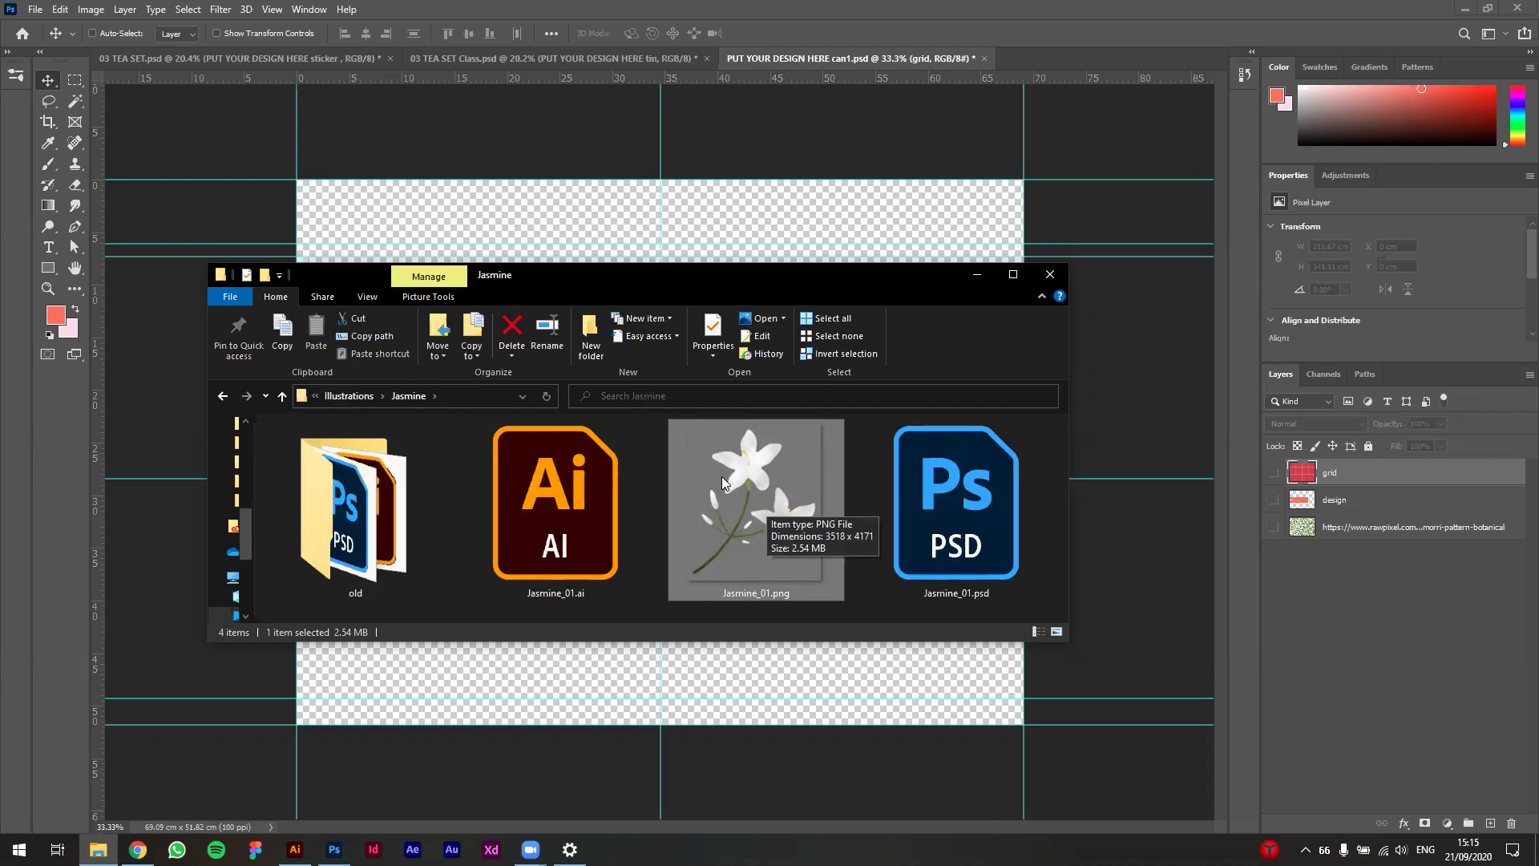
left_click_drag(753, 496, 656, 196)
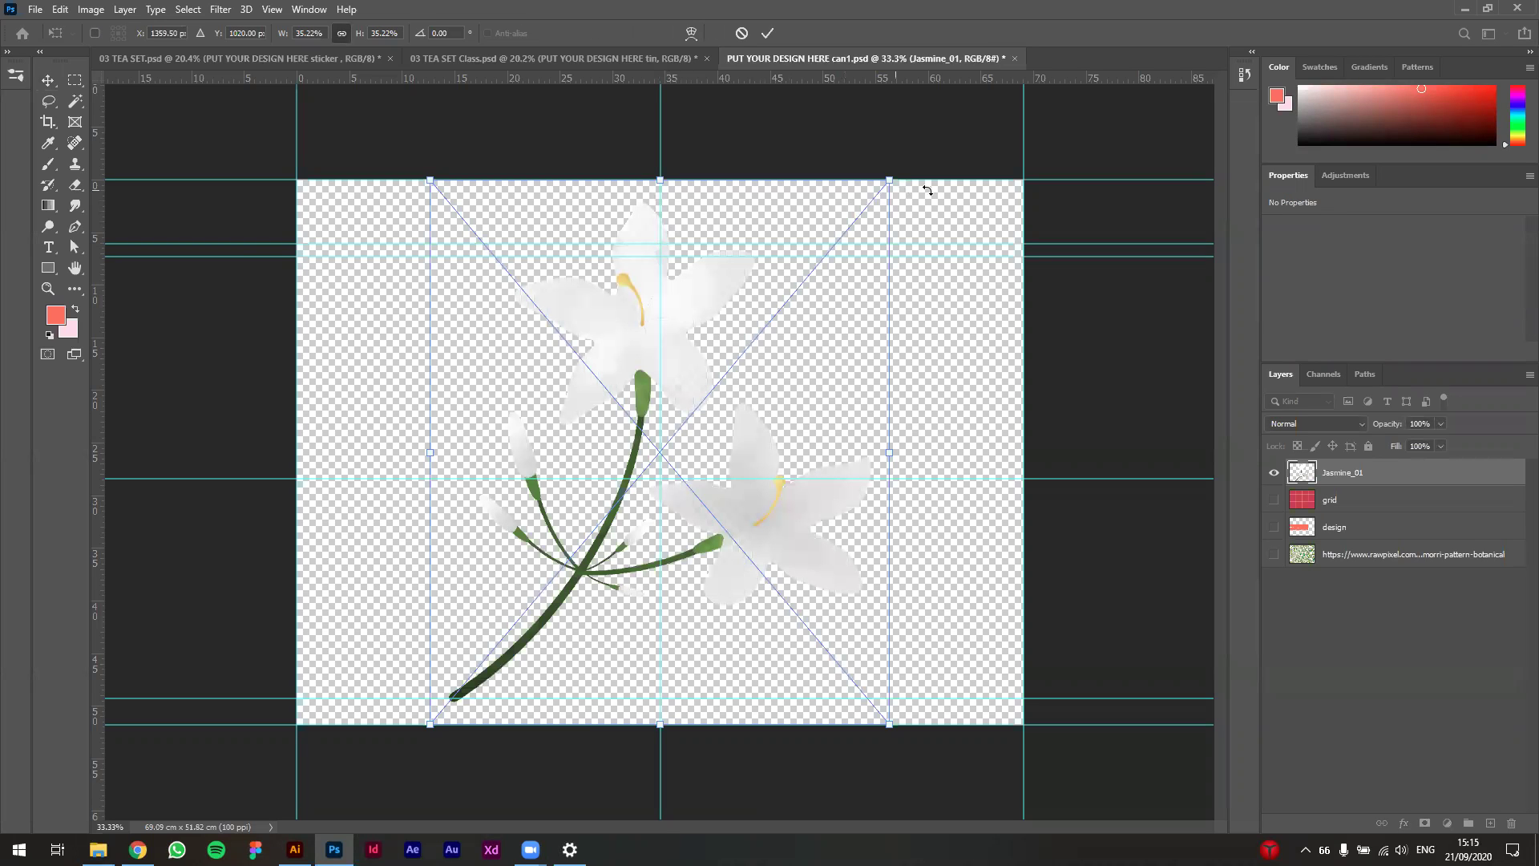
Step: Scale the jasmine to about 23.8%, place it in the artwork's right half, and save to check it on the tin mockup
left_click_drag(890, 181, 739, 357)
left_click_drag(661, 582, 806, 499)
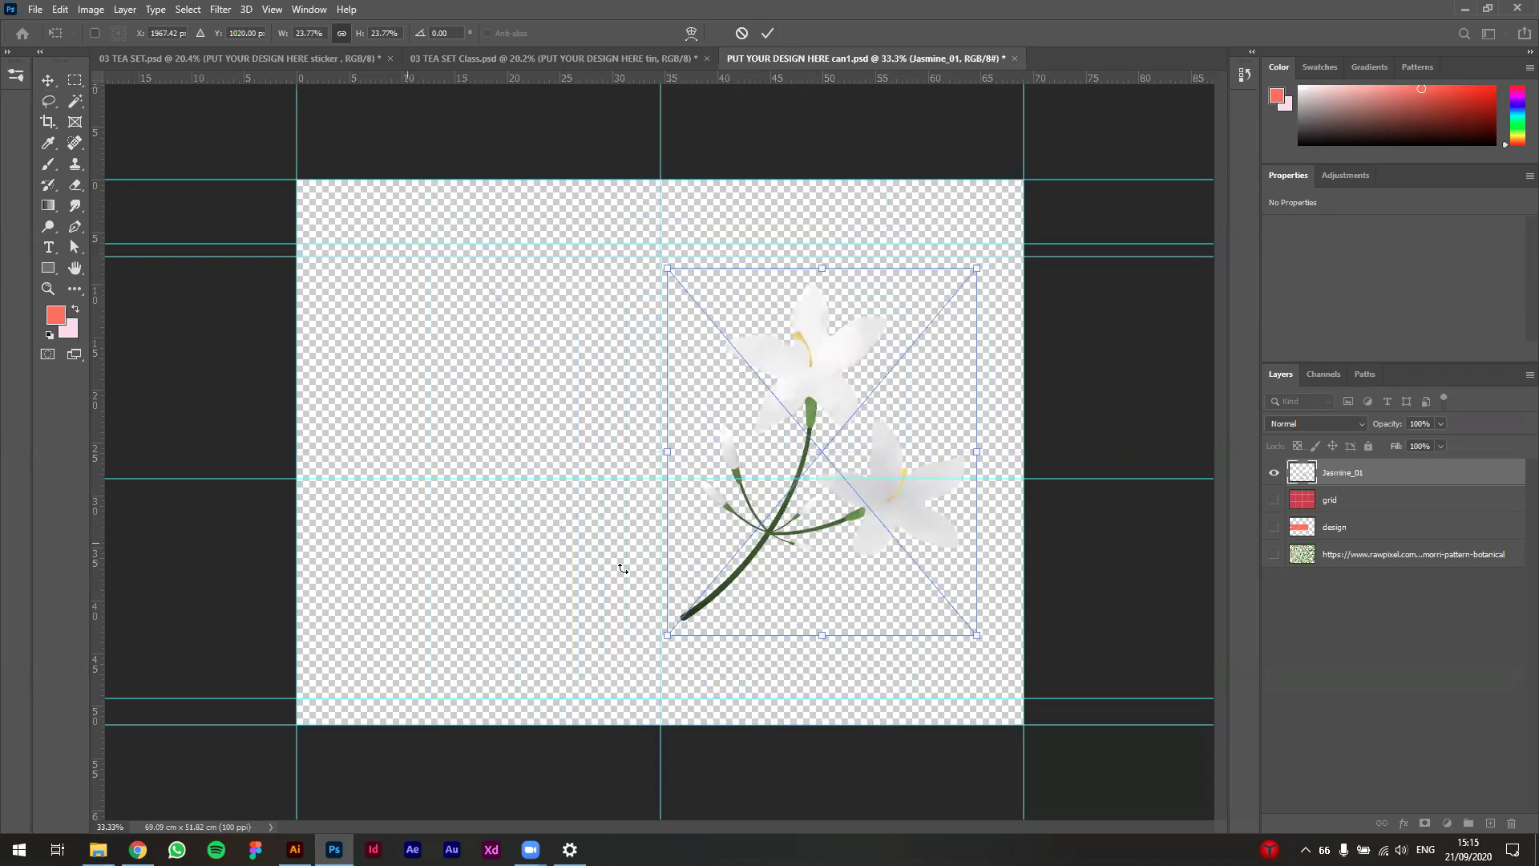
left_click(767, 34)
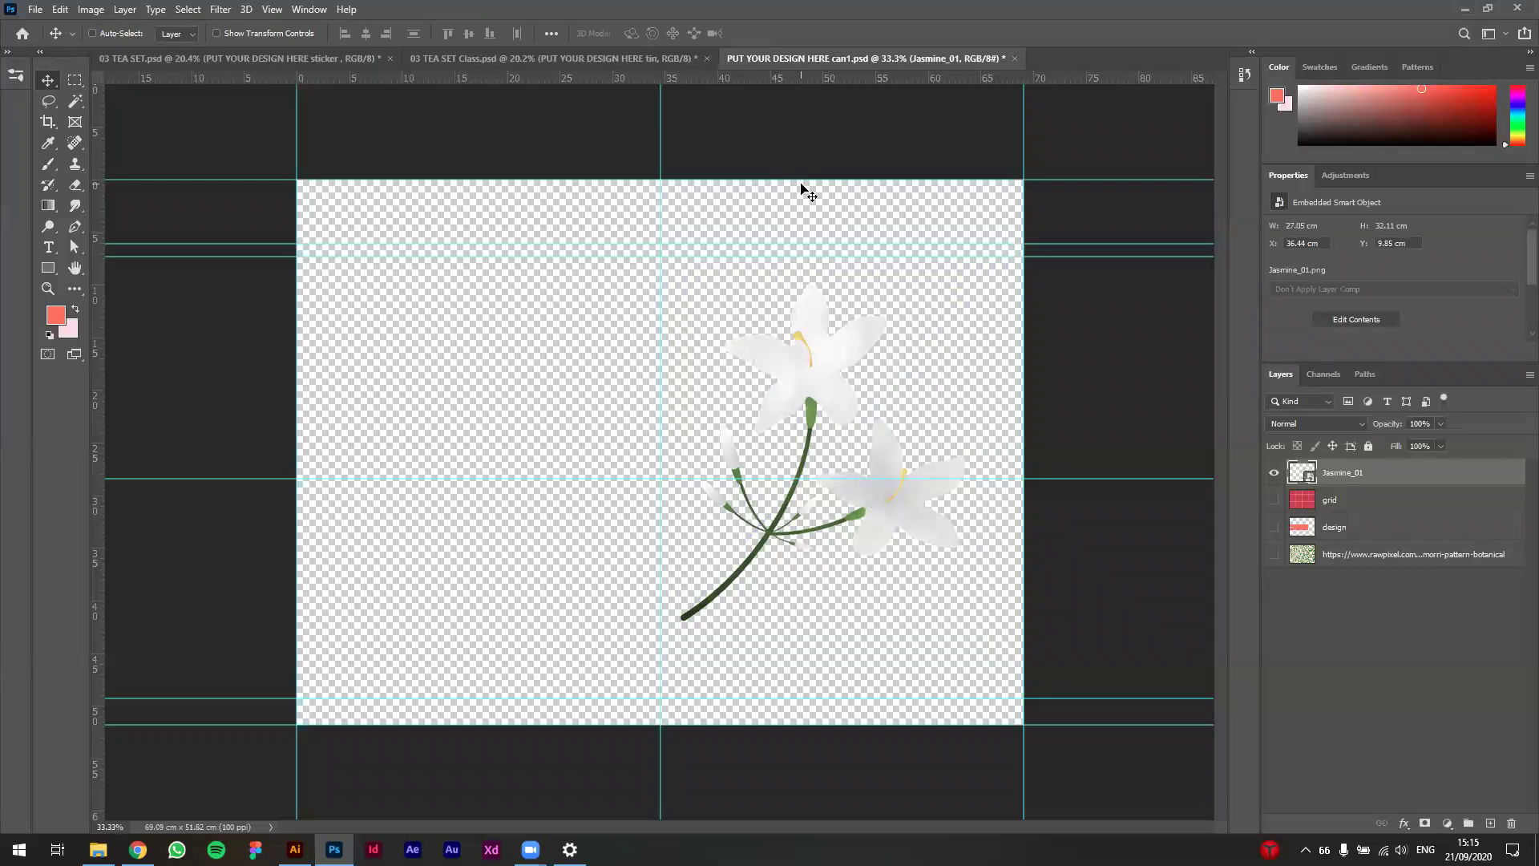
key("ctrl+s")
left_click(617, 63)
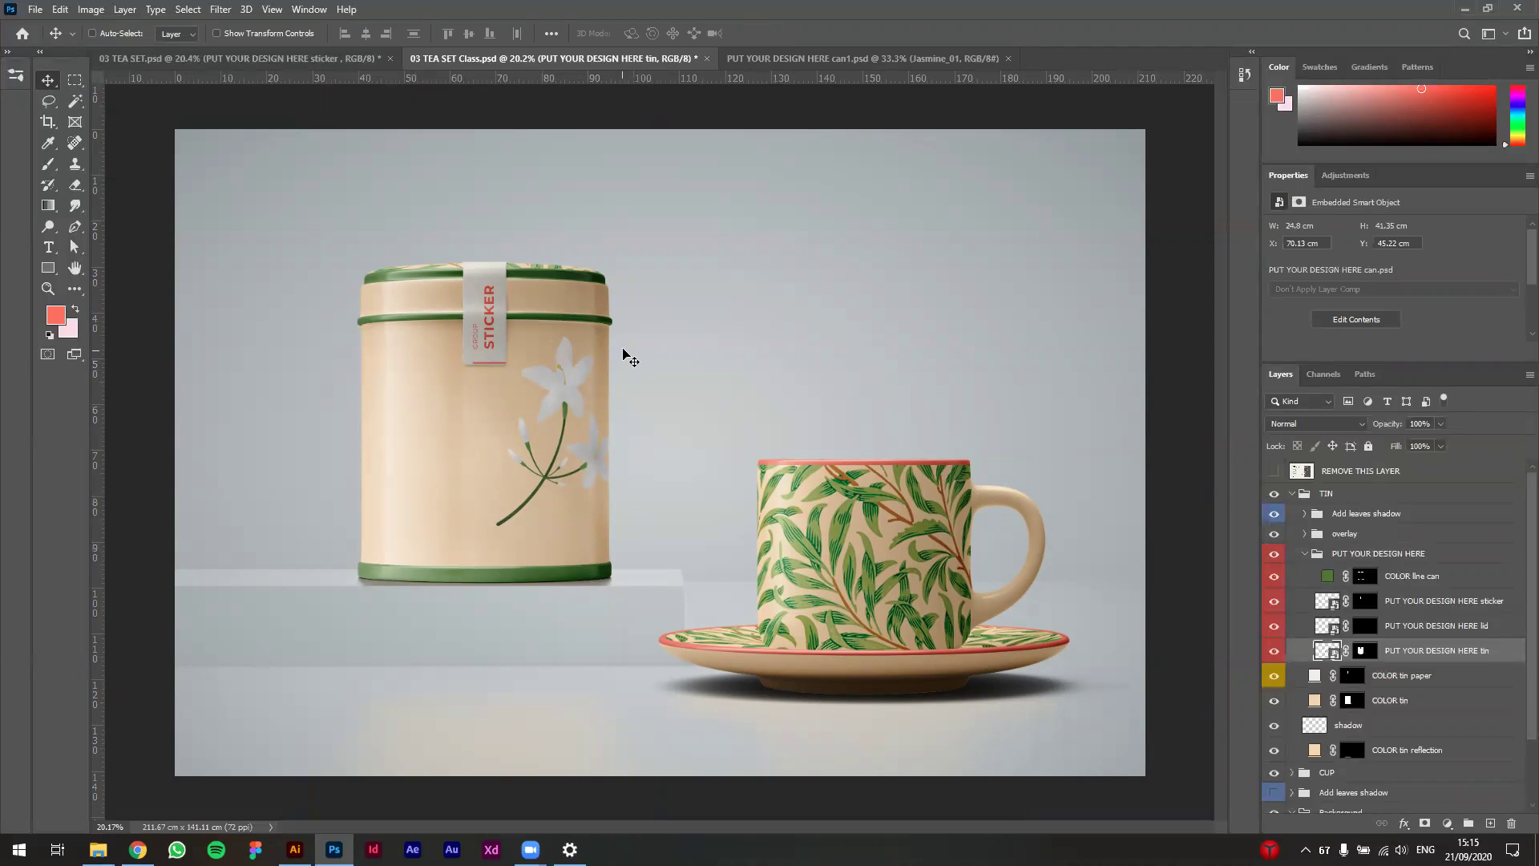
Step: Try the jasmine near the artwork's center on the mockup, and move it to the lower-left area at about X 11.43 cm, Y 21.13 cm
left_click(802, 58)
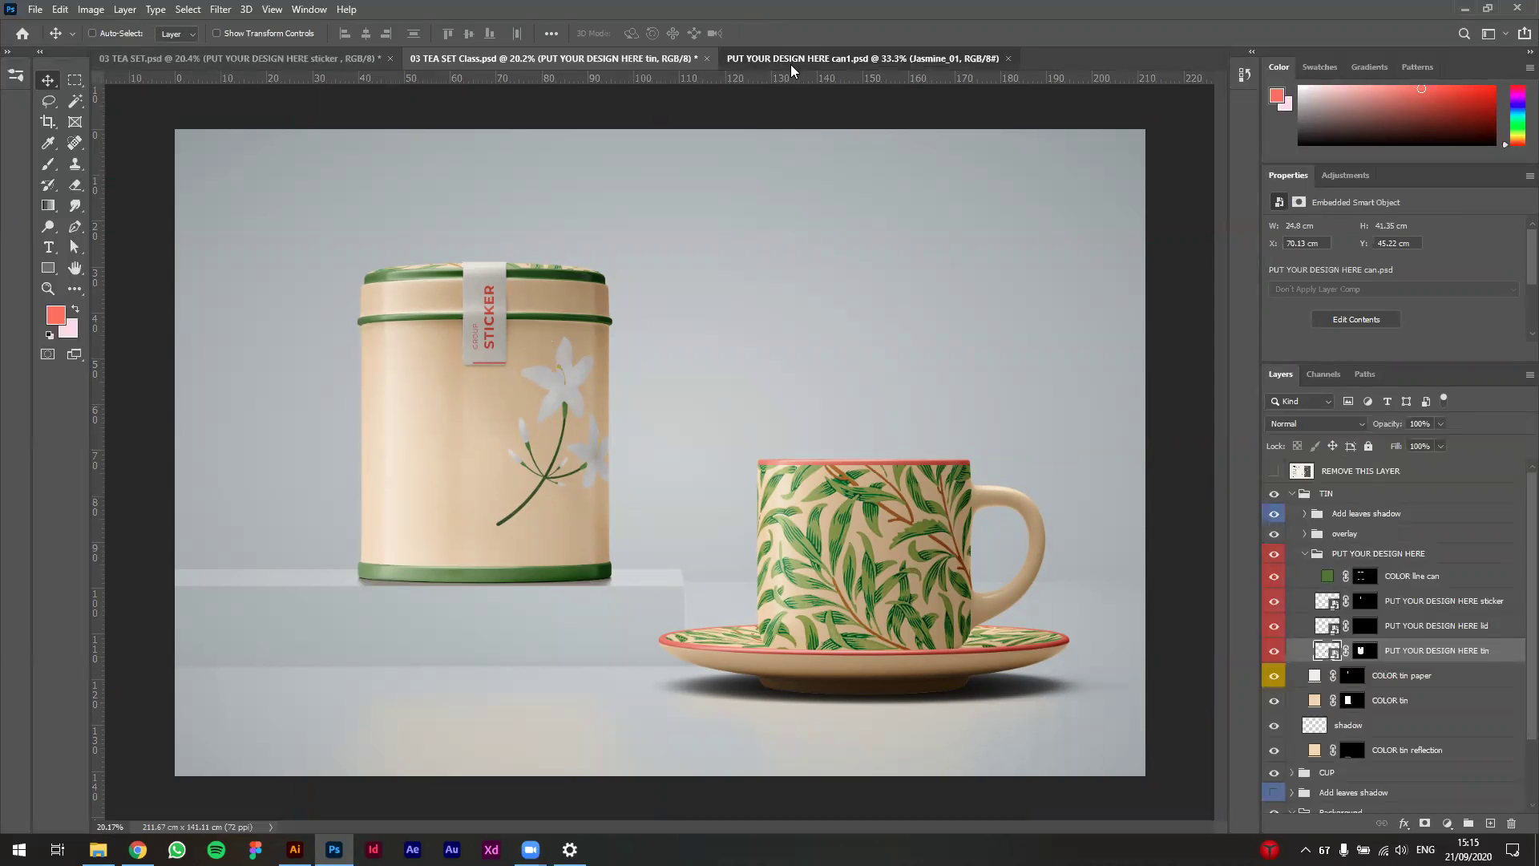
left_click_drag(812, 398, 652, 316)
key("ctrl+s")
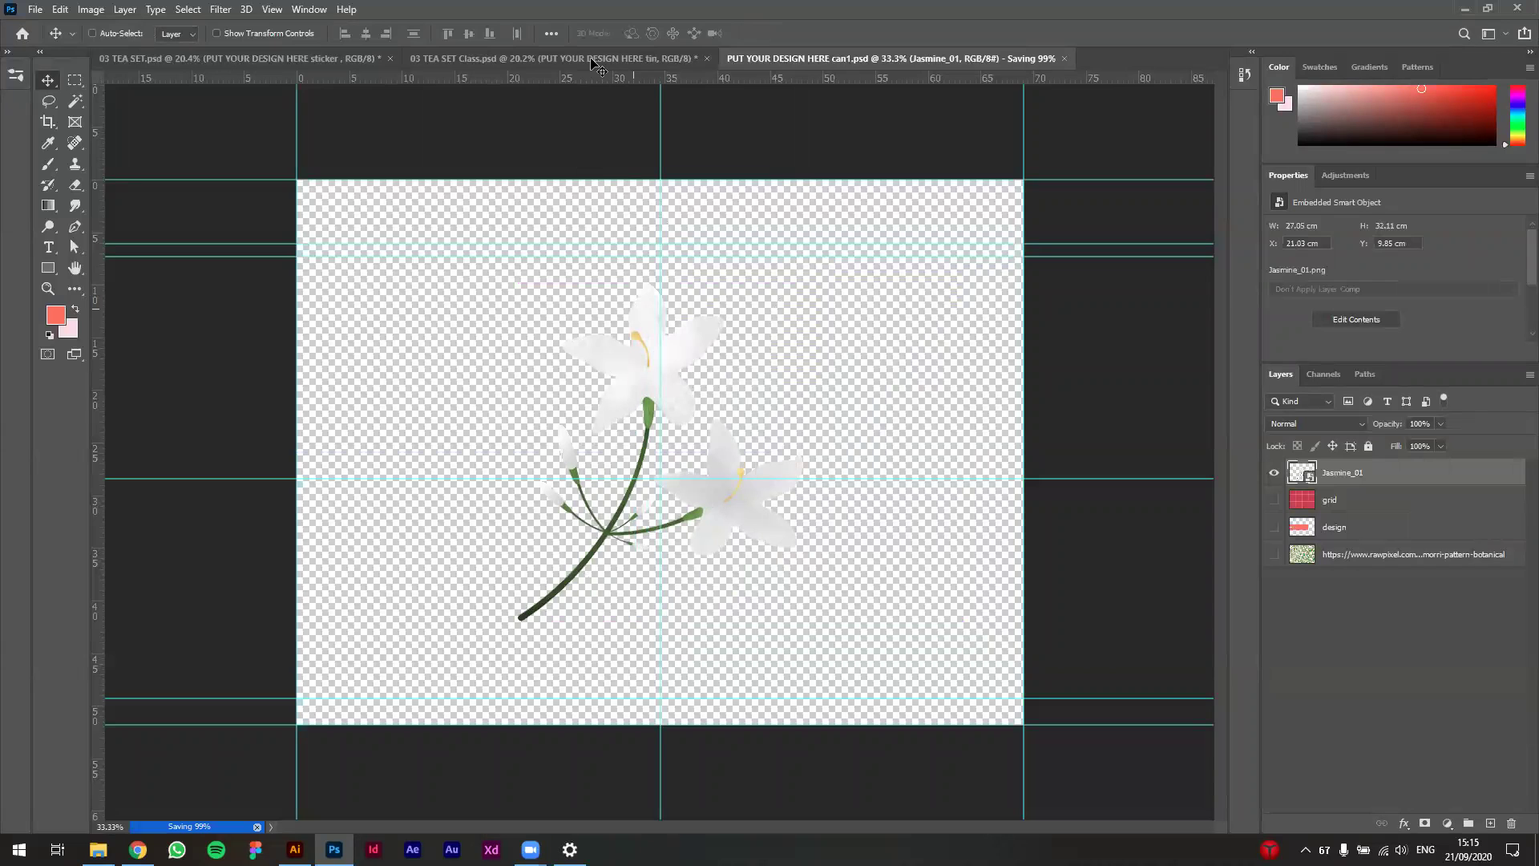
left_click(592, 58)
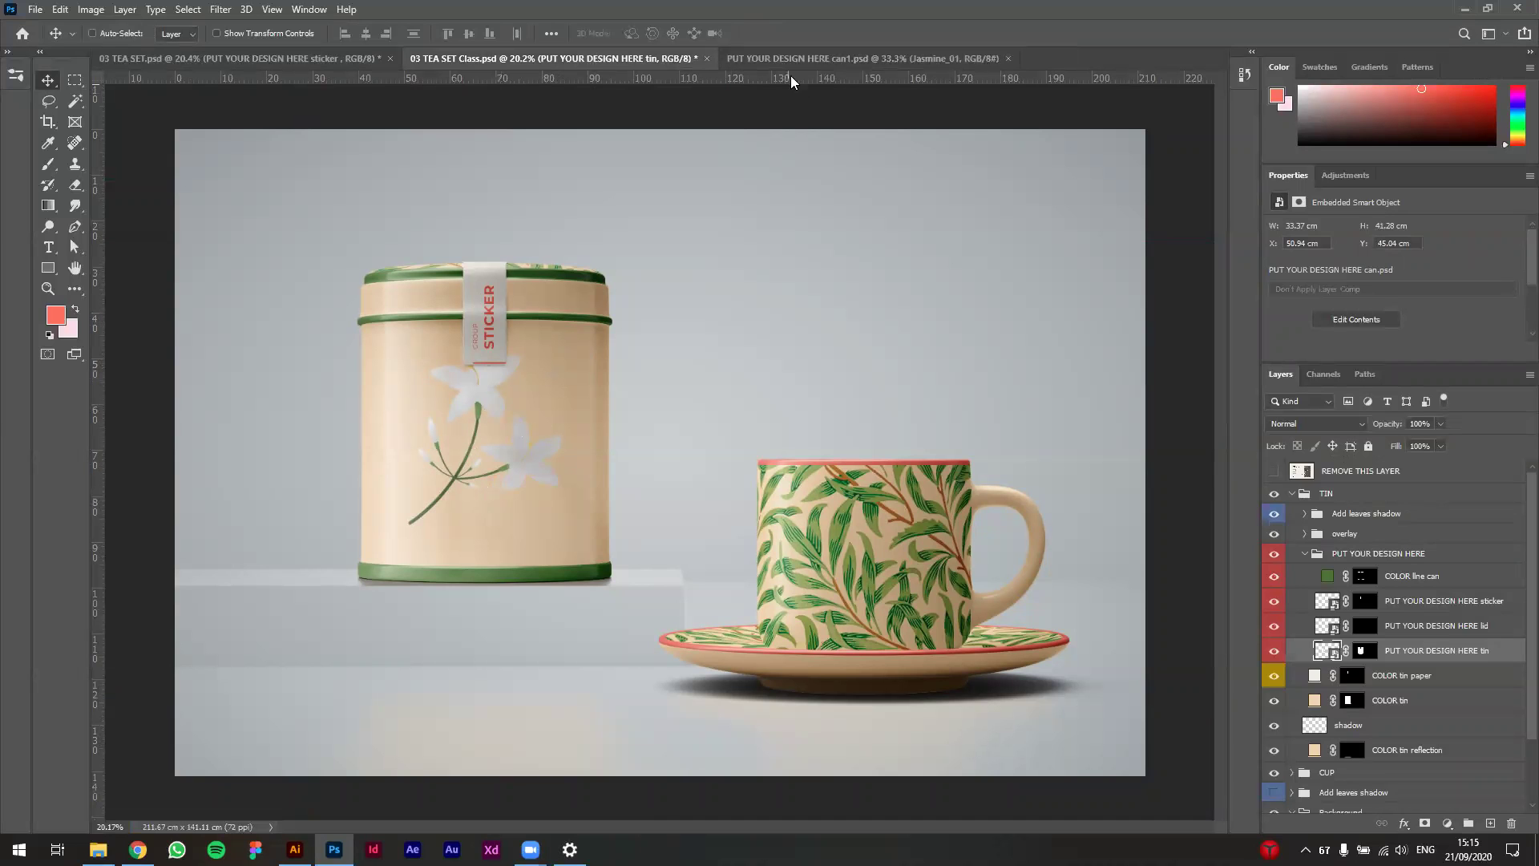
left_click(804, 60)
left_click_drag(651, 385, 548, 499)
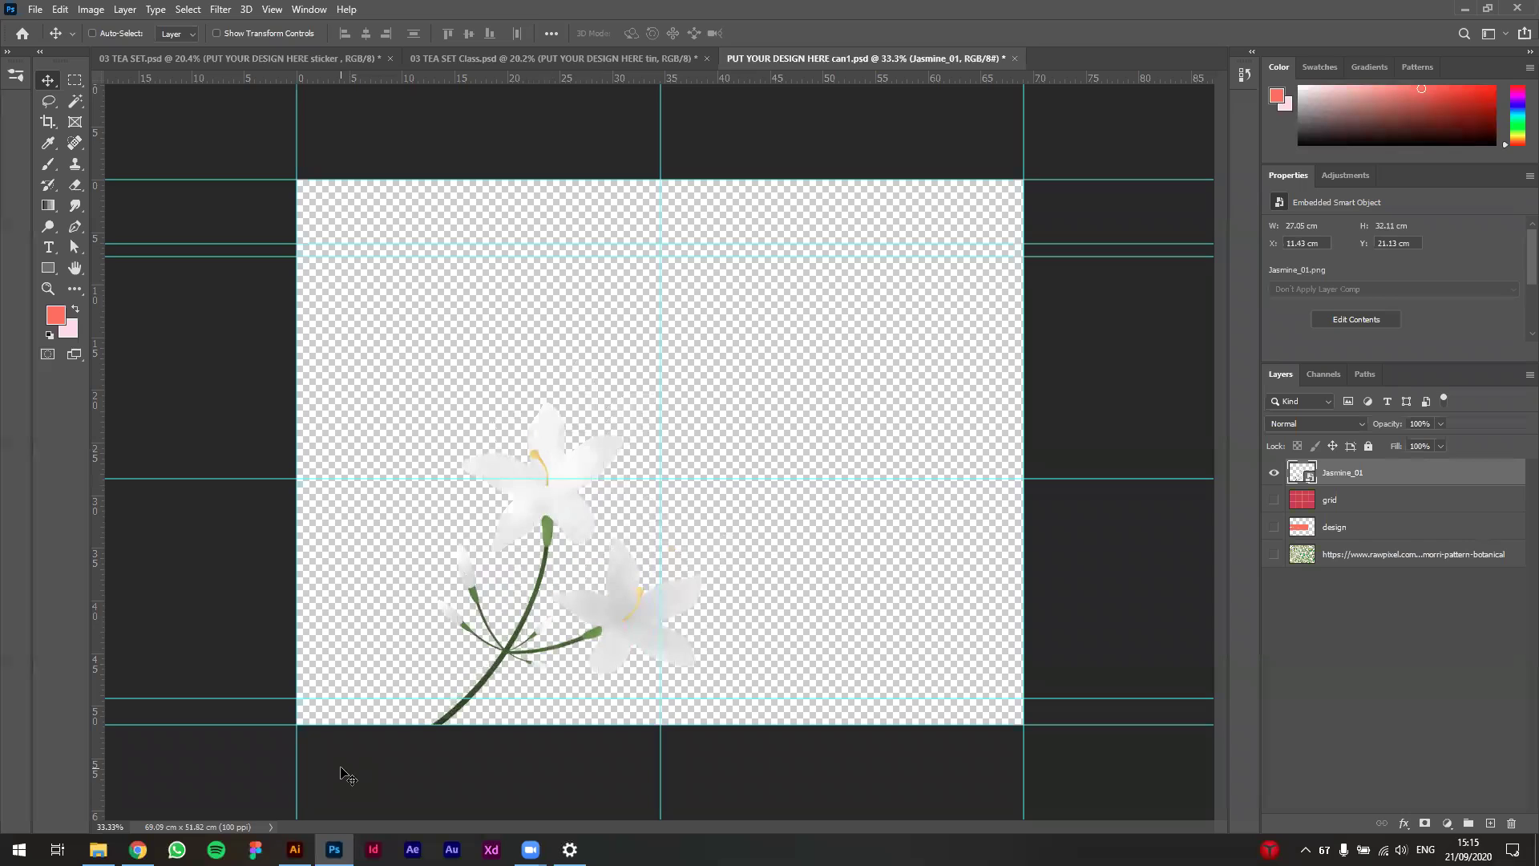
Step: Switch to Illustrator and copy the Tea Garden and Medicine Herbs text from the framed label in Tea_06.ai
left_click(296, 849)
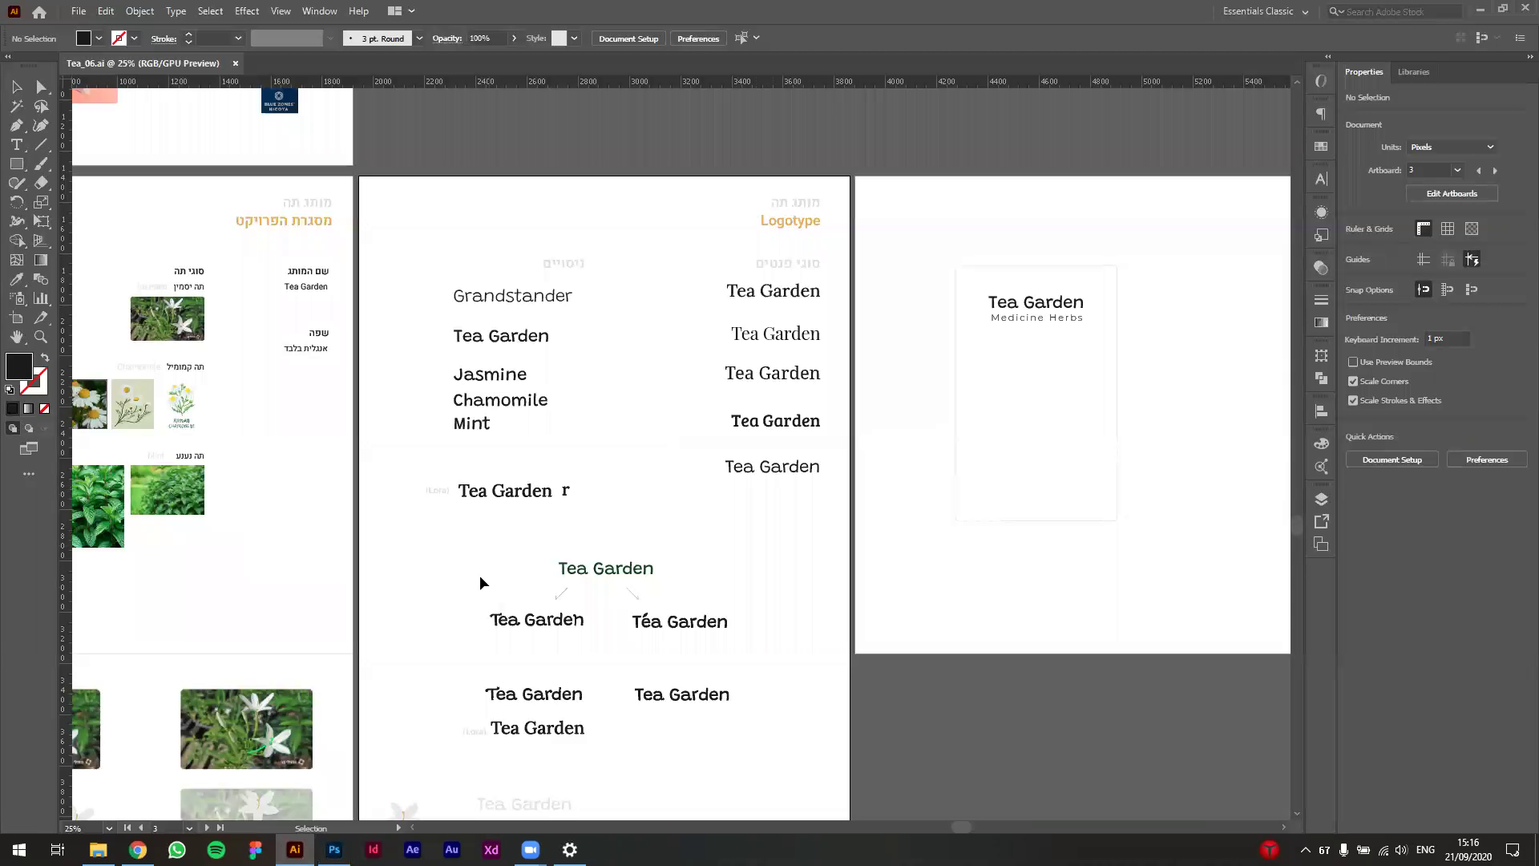
scroll(801, 712, "right", 3)
scroll(876, 399, "up", 3)
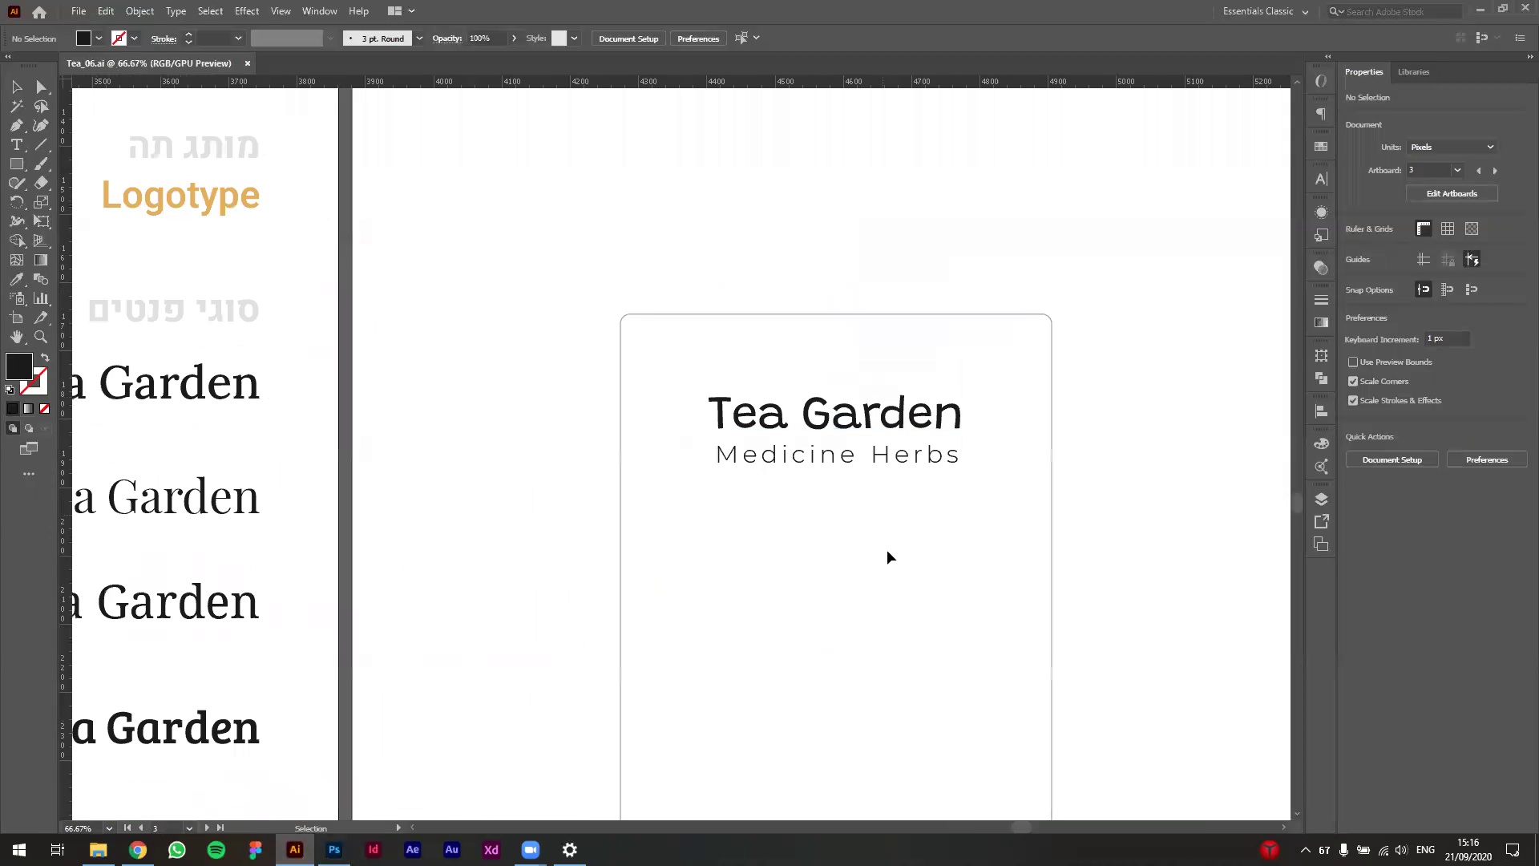
scroll(888, 556, "right", 2)
key("a")
left_click_drag(585, 498, 935, 305)
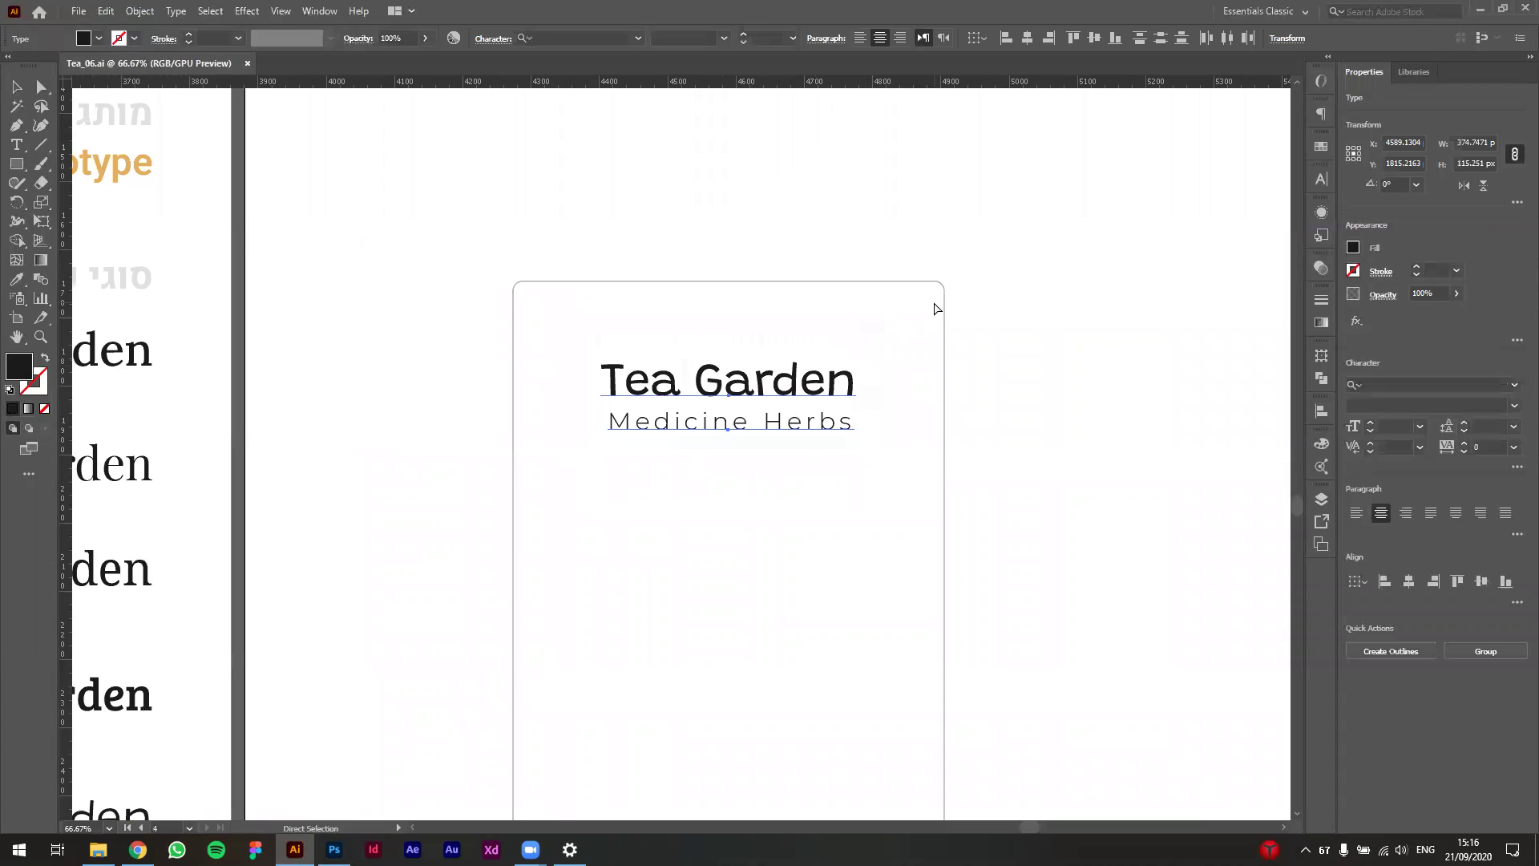
key("ctrl+c")
Step: Switch back to Photoshop, paste the logotype as a smart object, and place it in the tin artwork's upper-right area at about X 38.48 cm, Y 10.99 cm
key("alt+Tab")
key("ctrl+v")
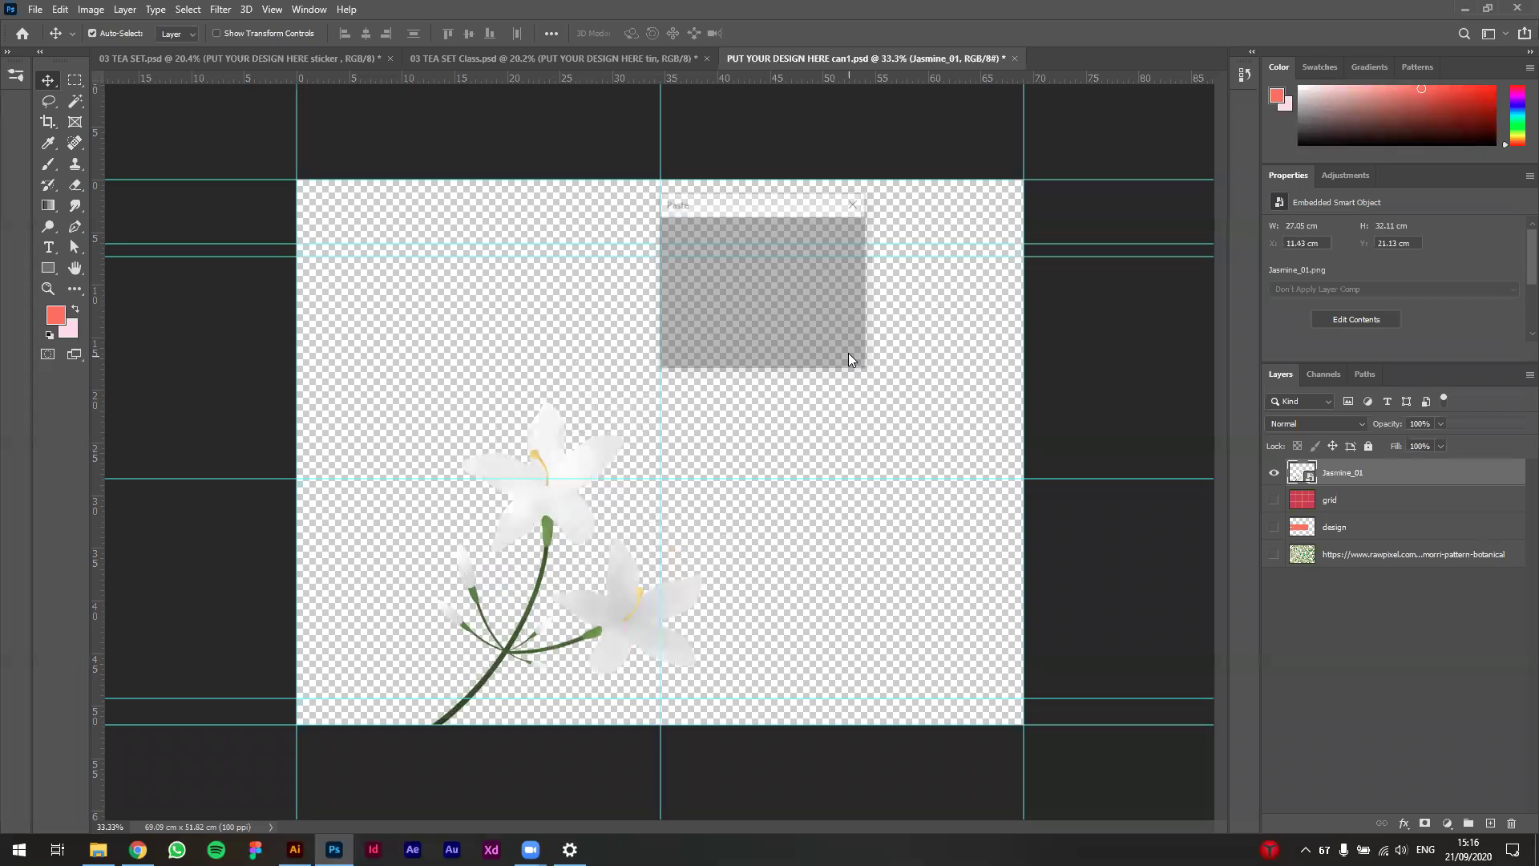
left_click(848, 243)
left_click_drag(659, 431, 853, 318)
key("Return")
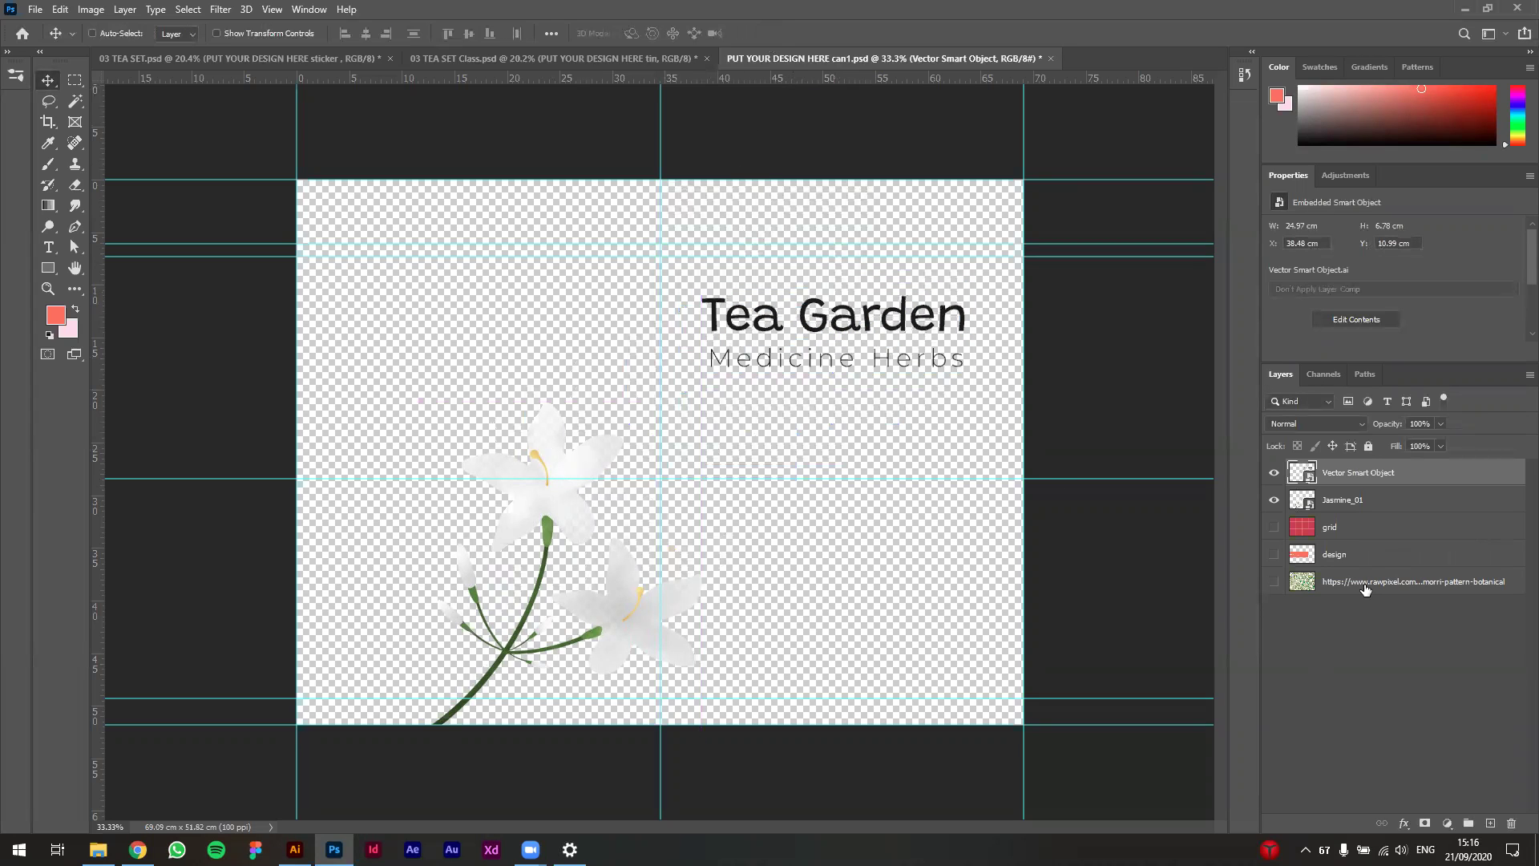
Step: Add a solid color fill above the grid layer in yellow e9c36c, sampled from the jasmine's stamen, and save the tin artwork
left_click(1403, 527)
left_click(1447, 823)
left_click(1443, 542)
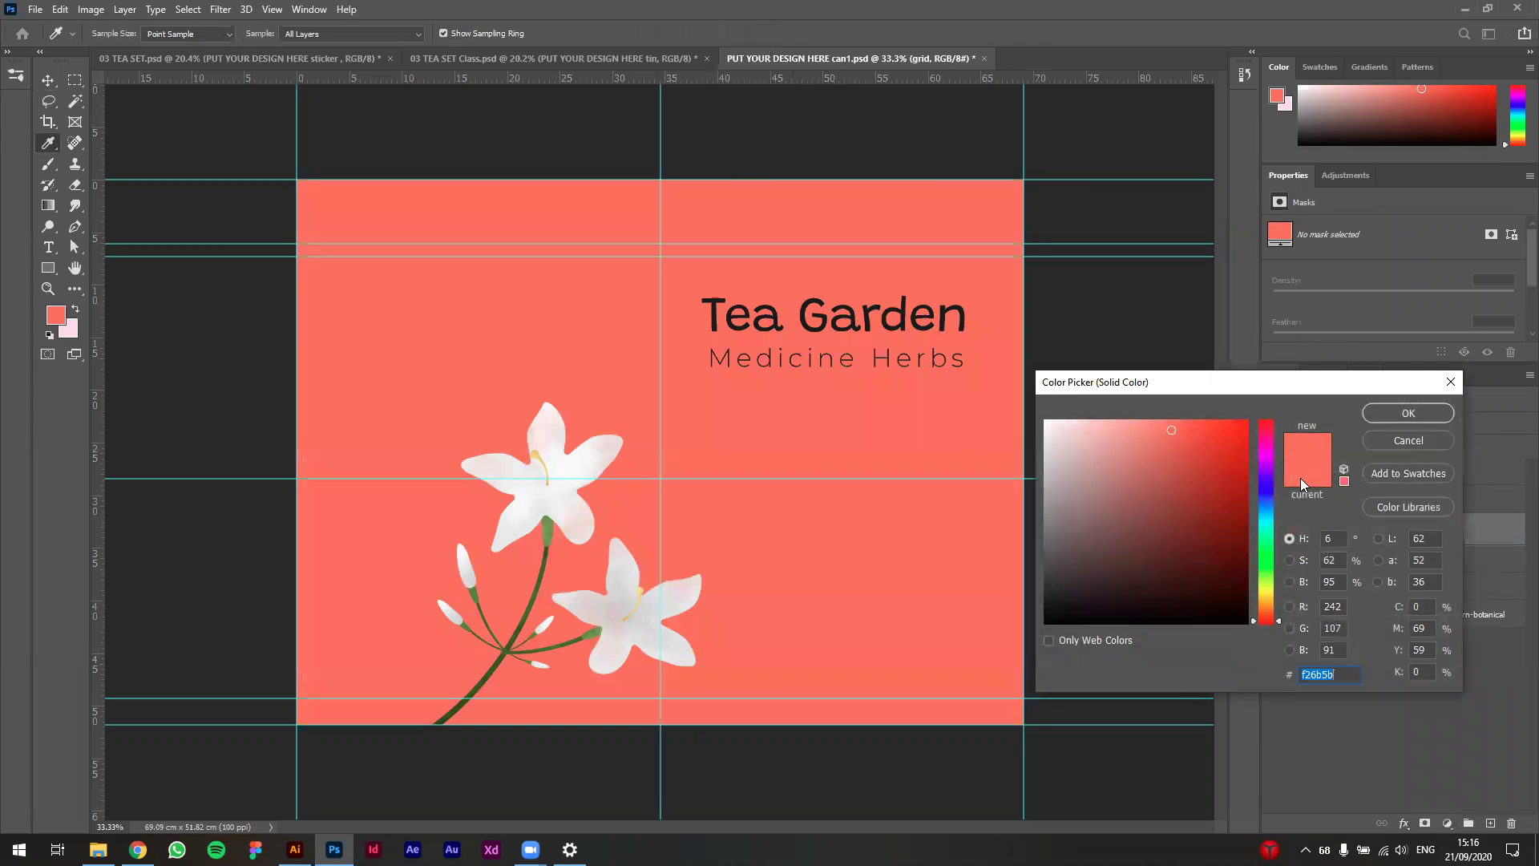
left_click(542, 451)
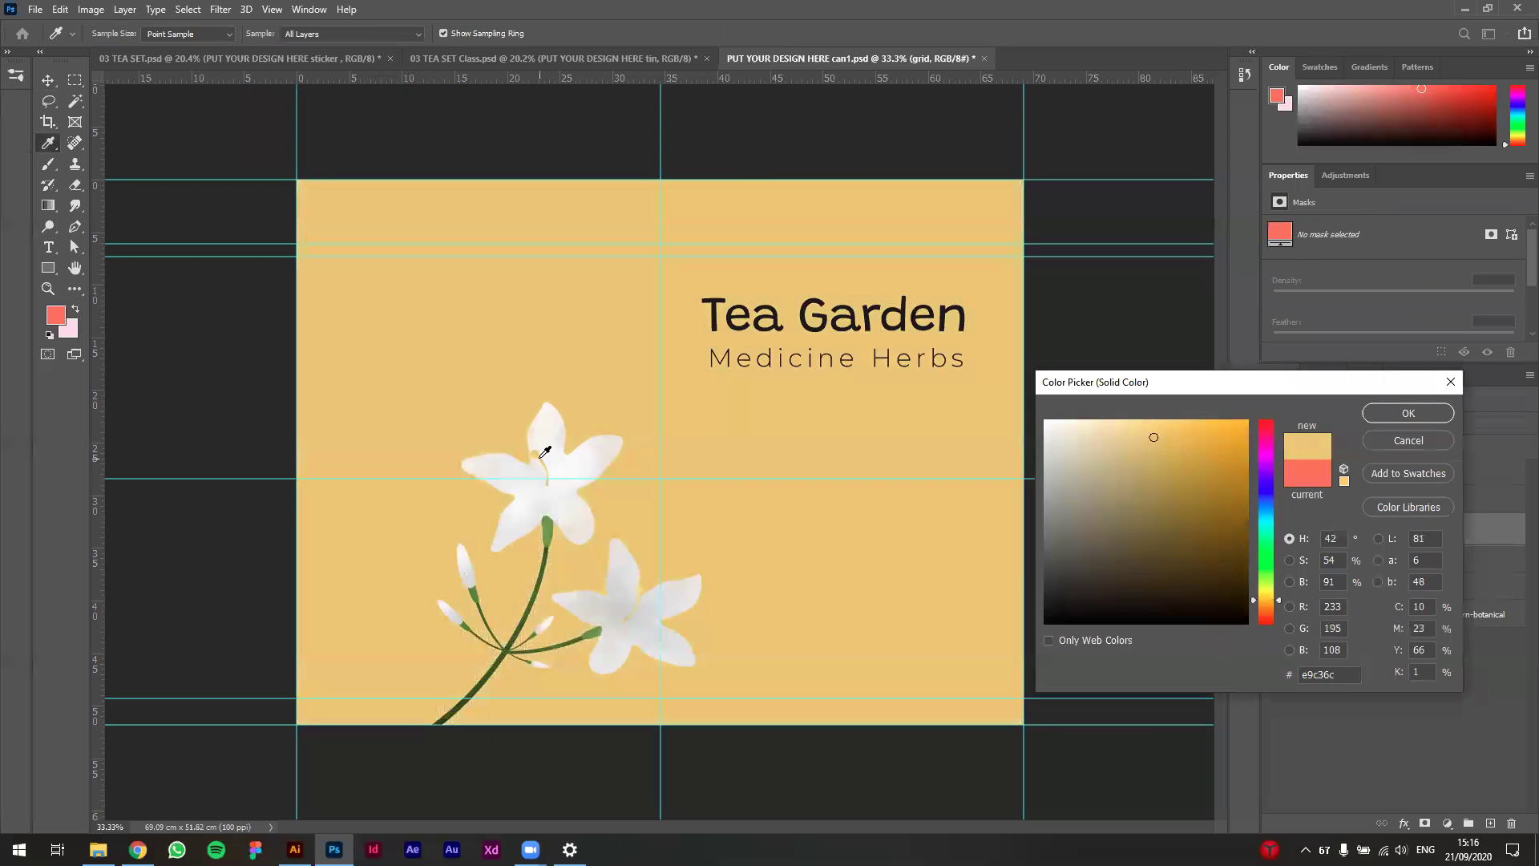
left_click(852, 555)
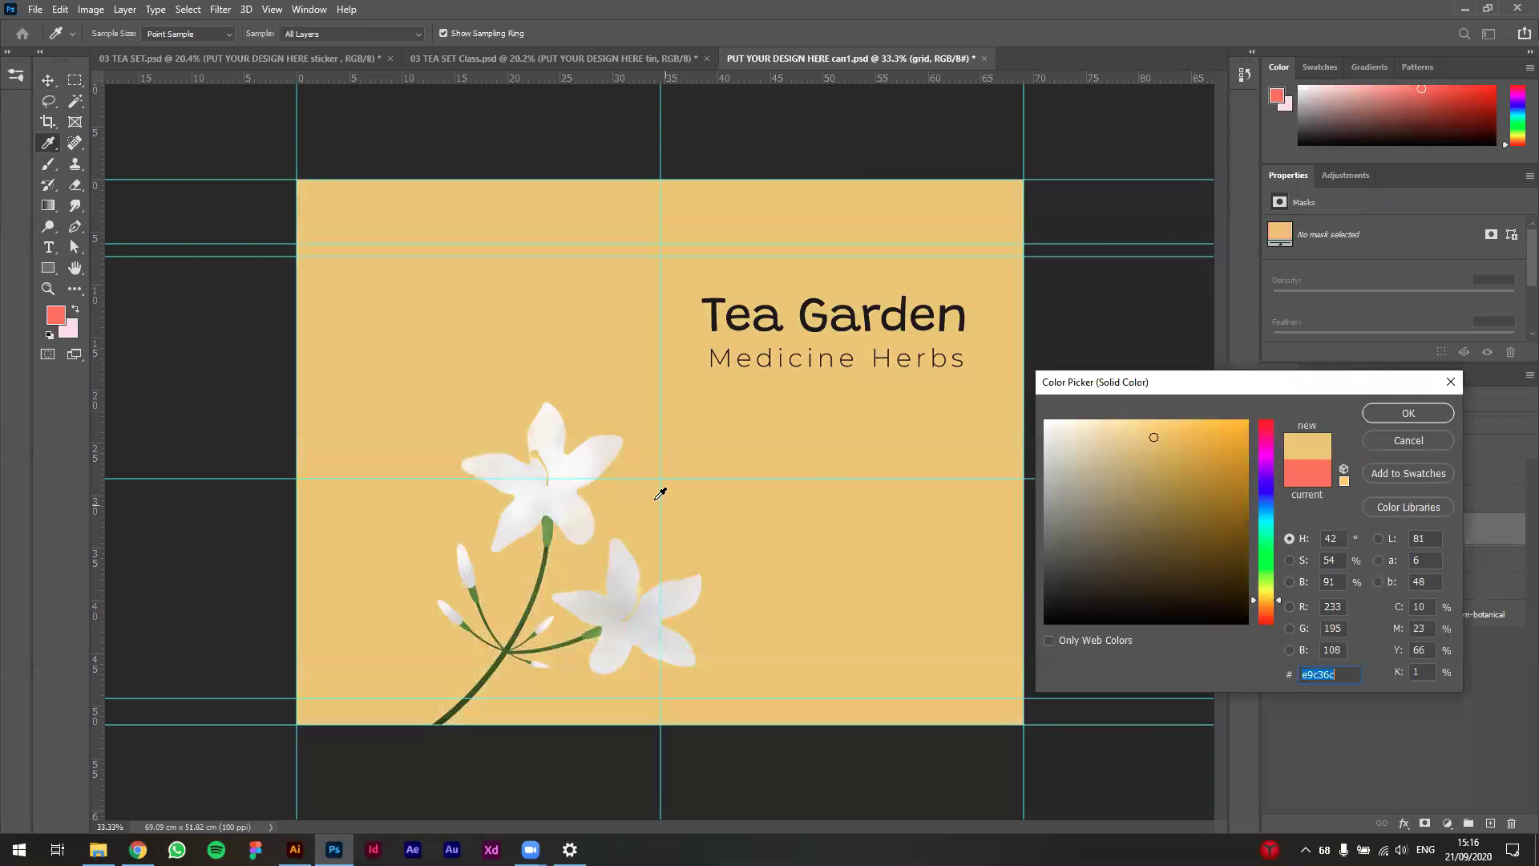
left_click(1408, 413)
key("ctrl+s")
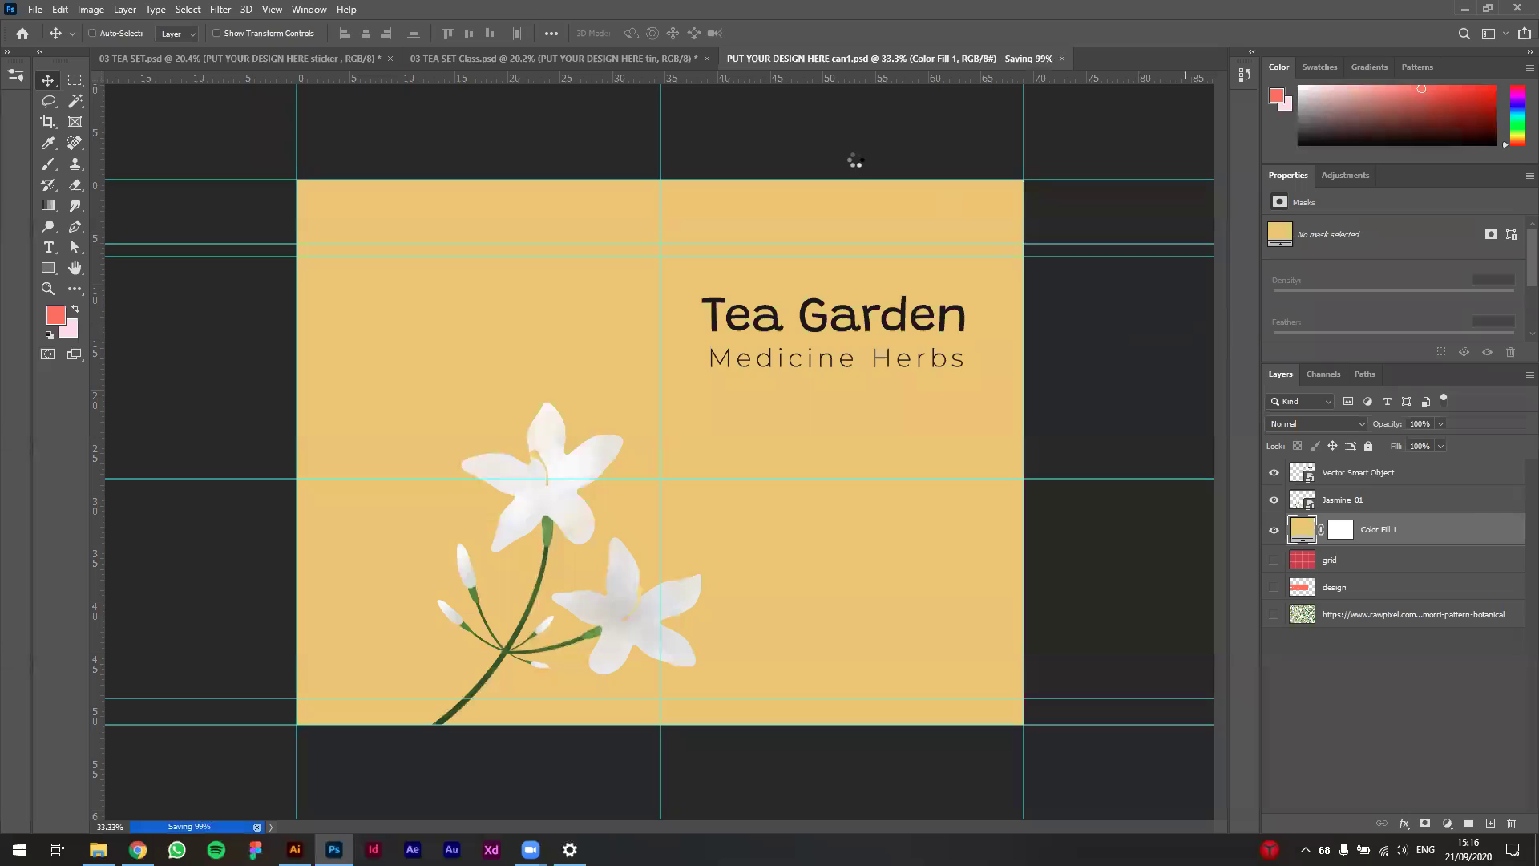
Step: In 03 TEA SET Class.psd, recolor the COLOR line can fill layer to darker gold af8b36, derived from the tin's yellow
left_click(597, 60)
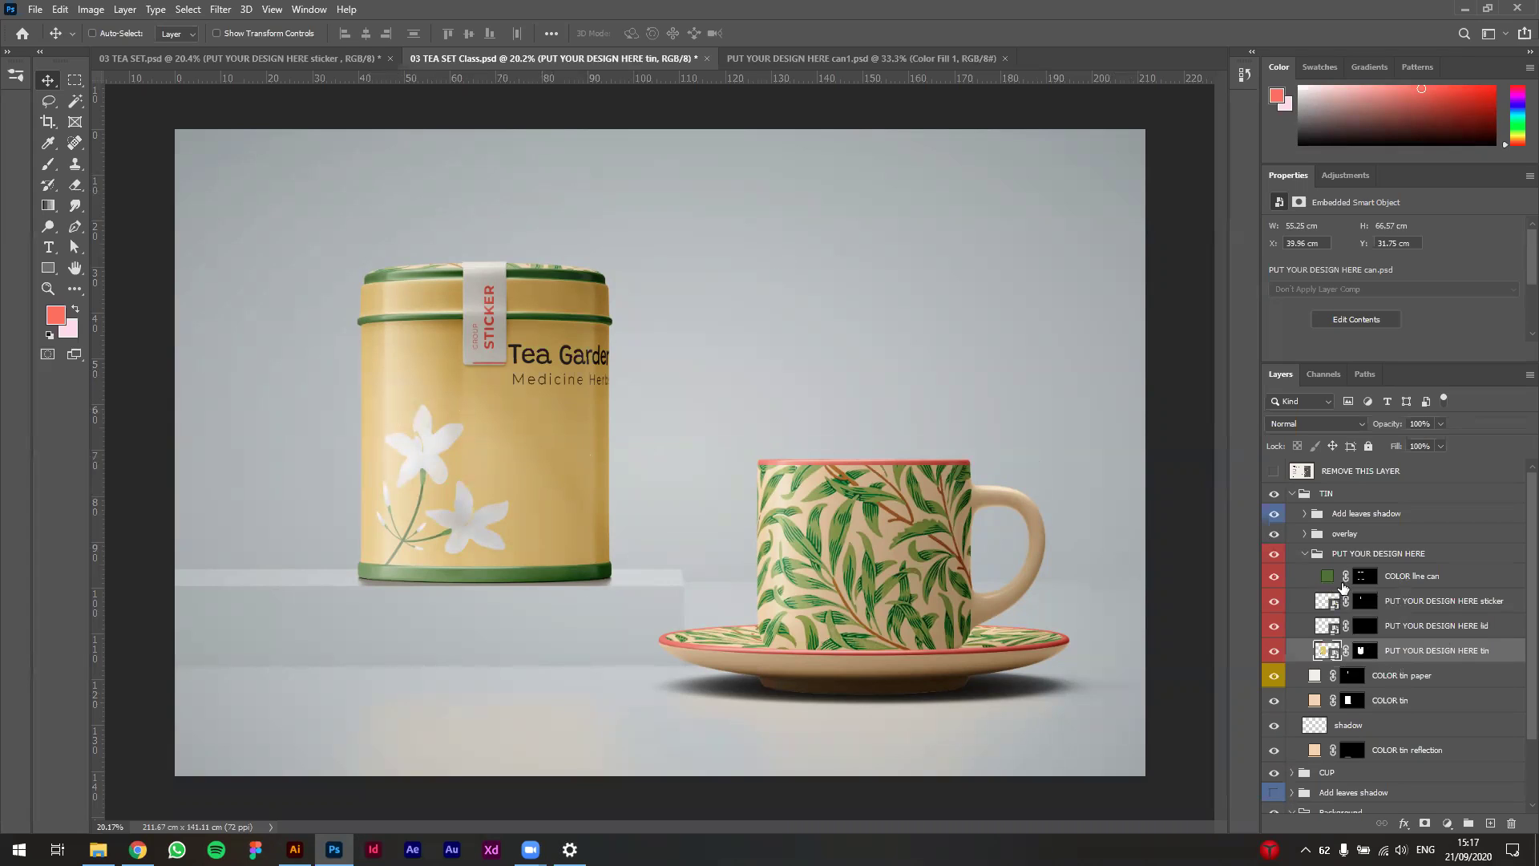
double_click(1328, 583)
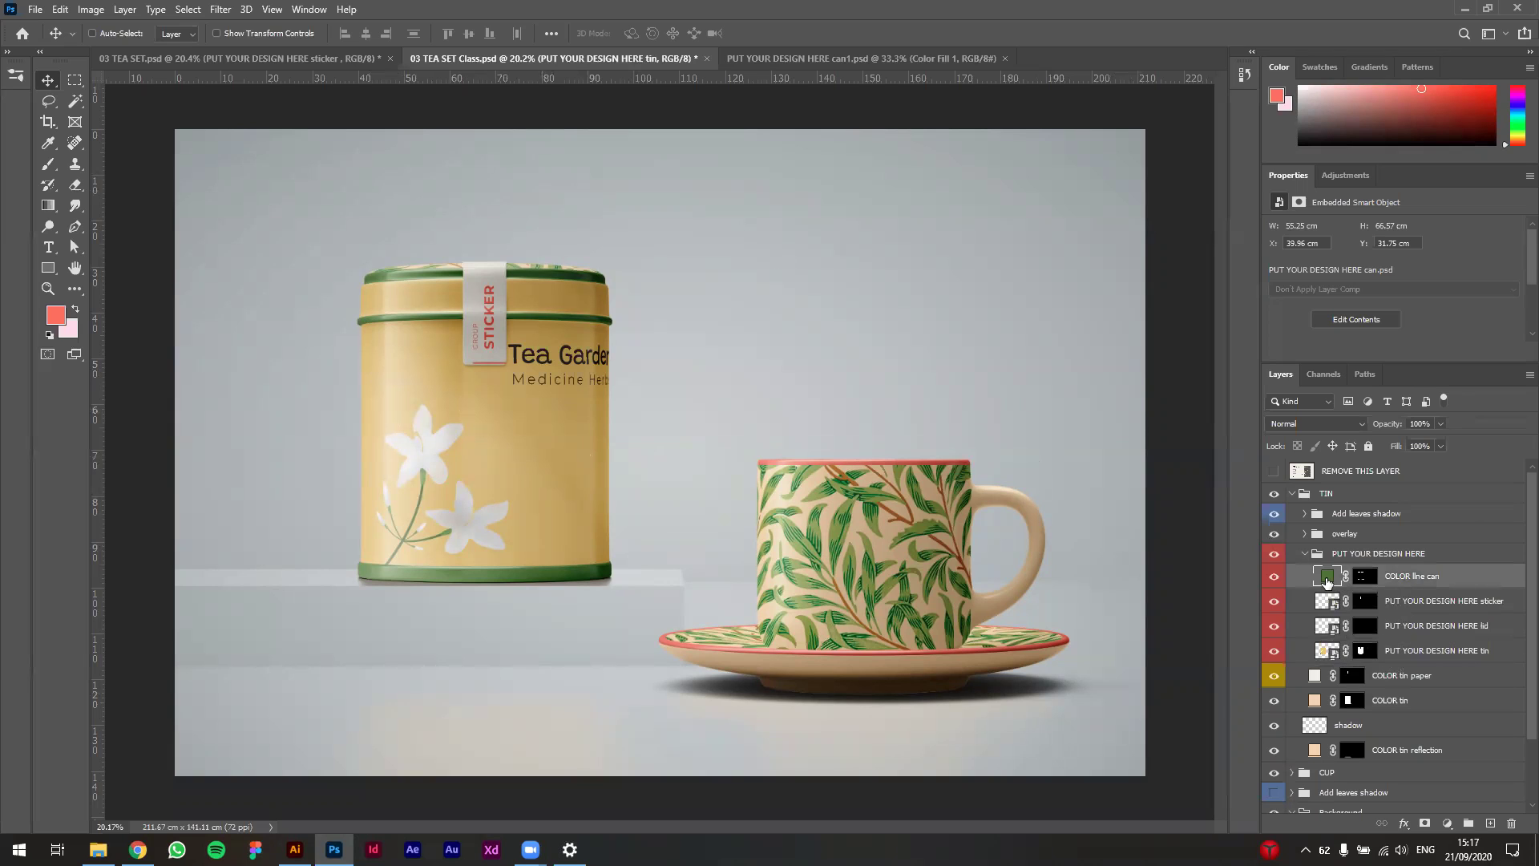
left_click(432, 364)
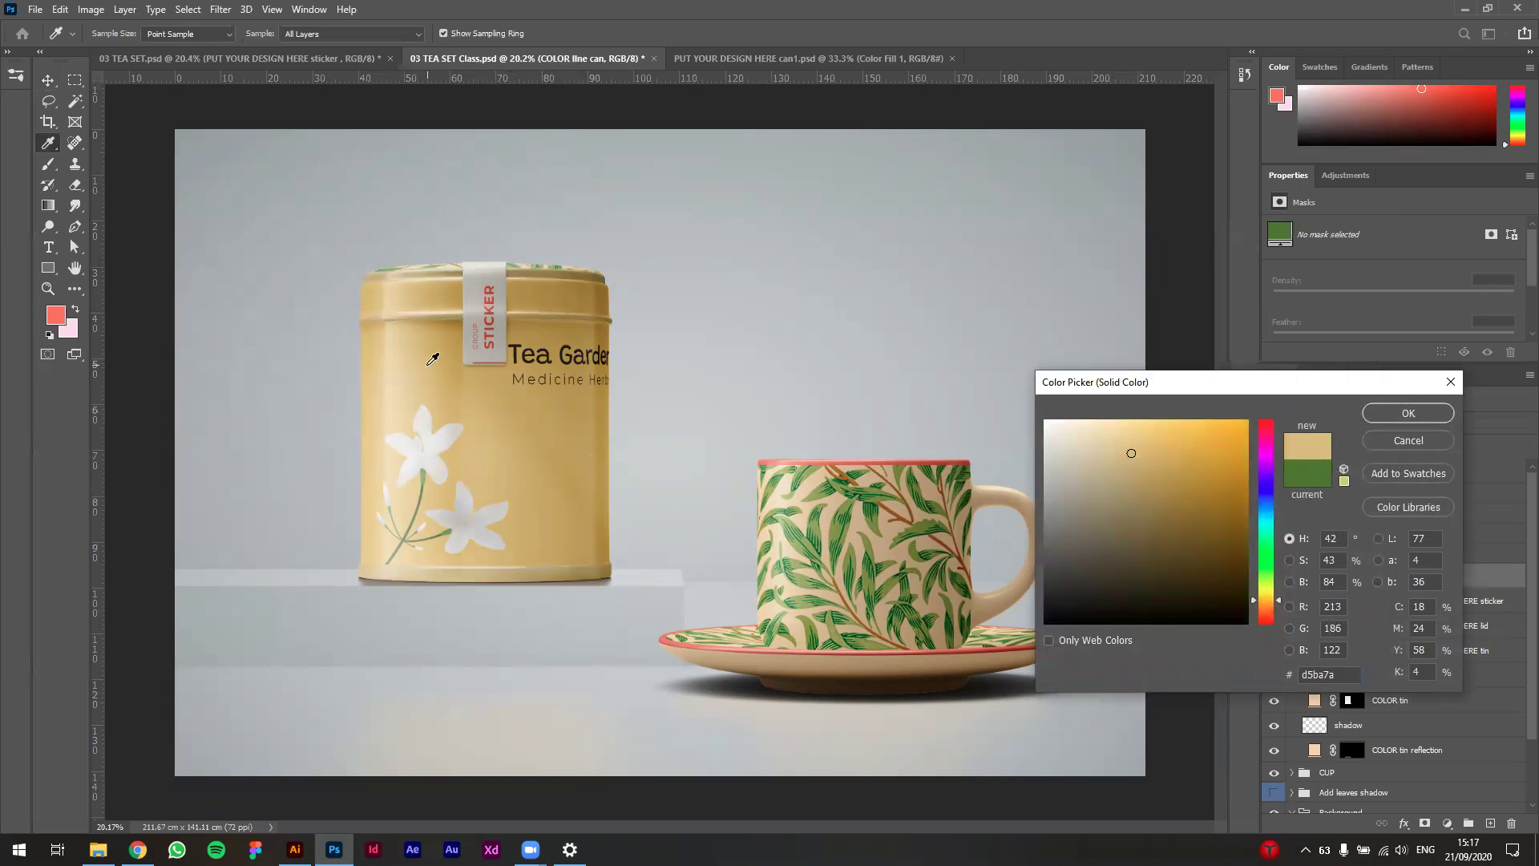
left_click(1168, 477)
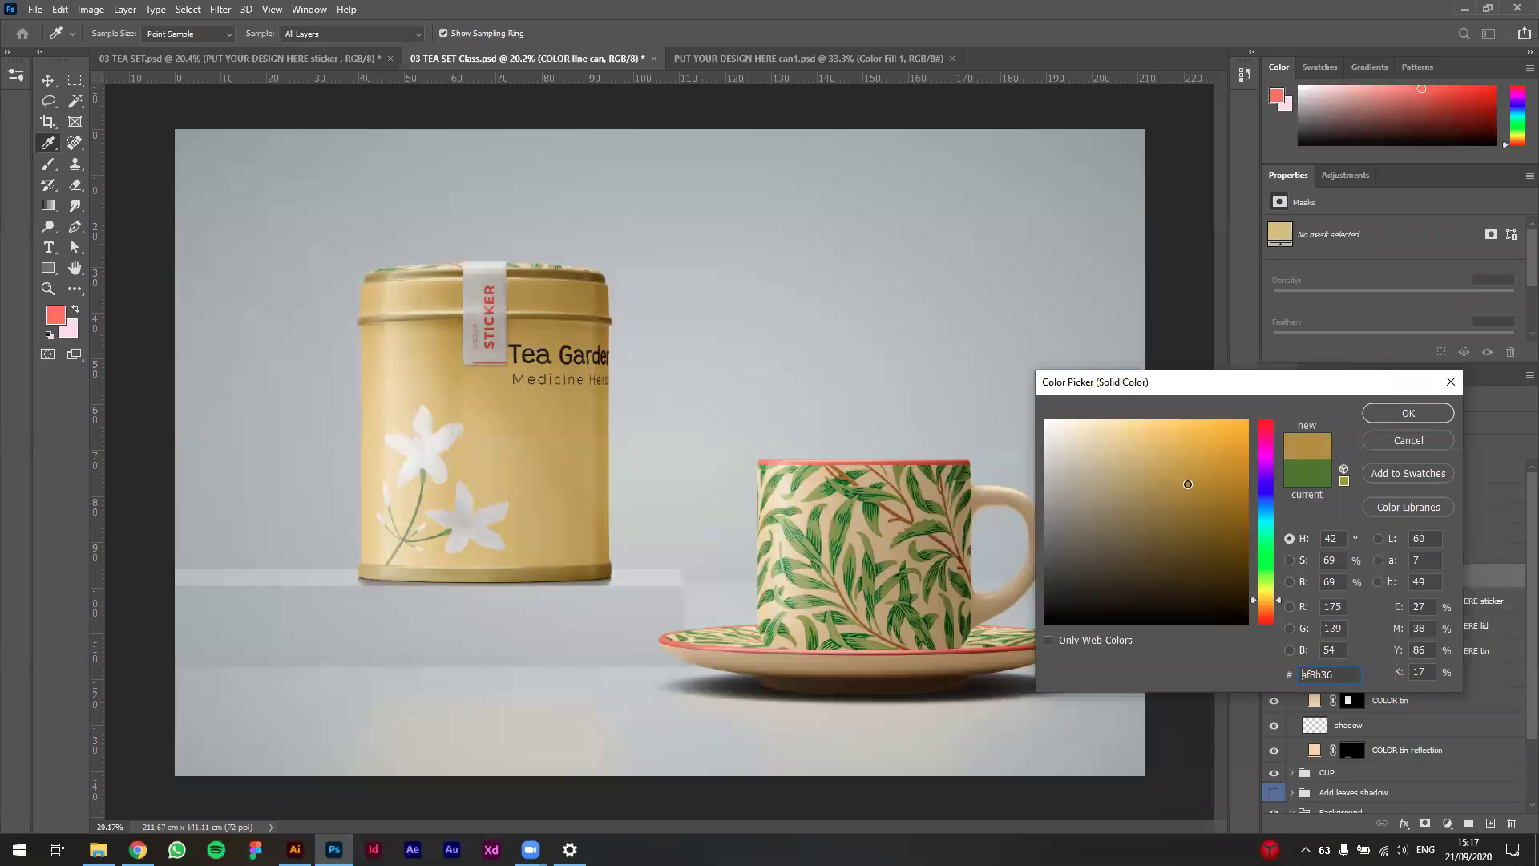
left_click(1409, 413)
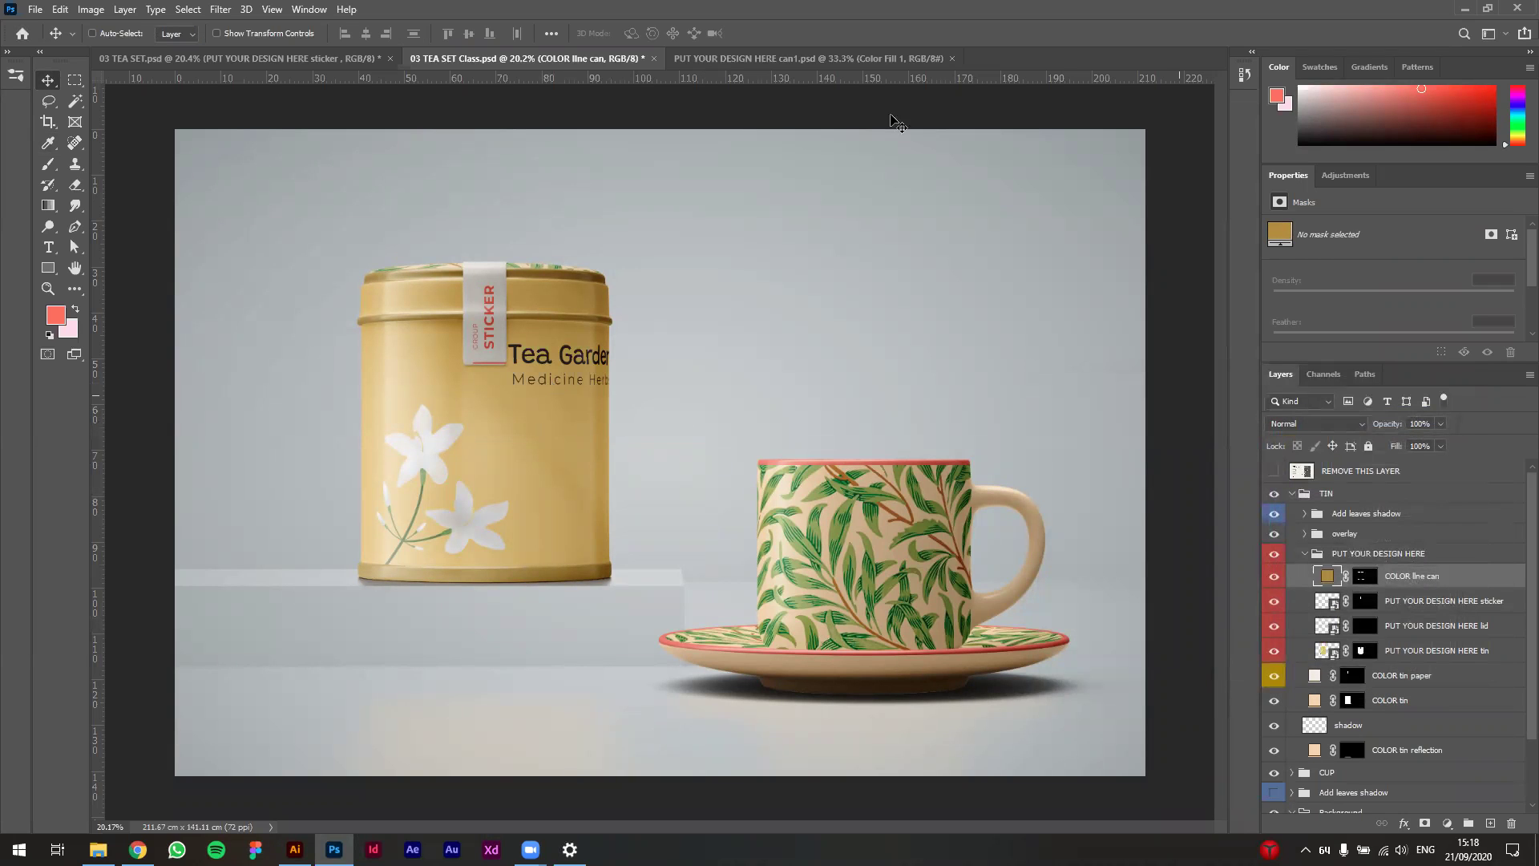
Step: In the tin artwork, draw a 1360 × 435 px rectangle behind the Tea Garden logotype and fill it with white ffffff
left_click(729, 59)
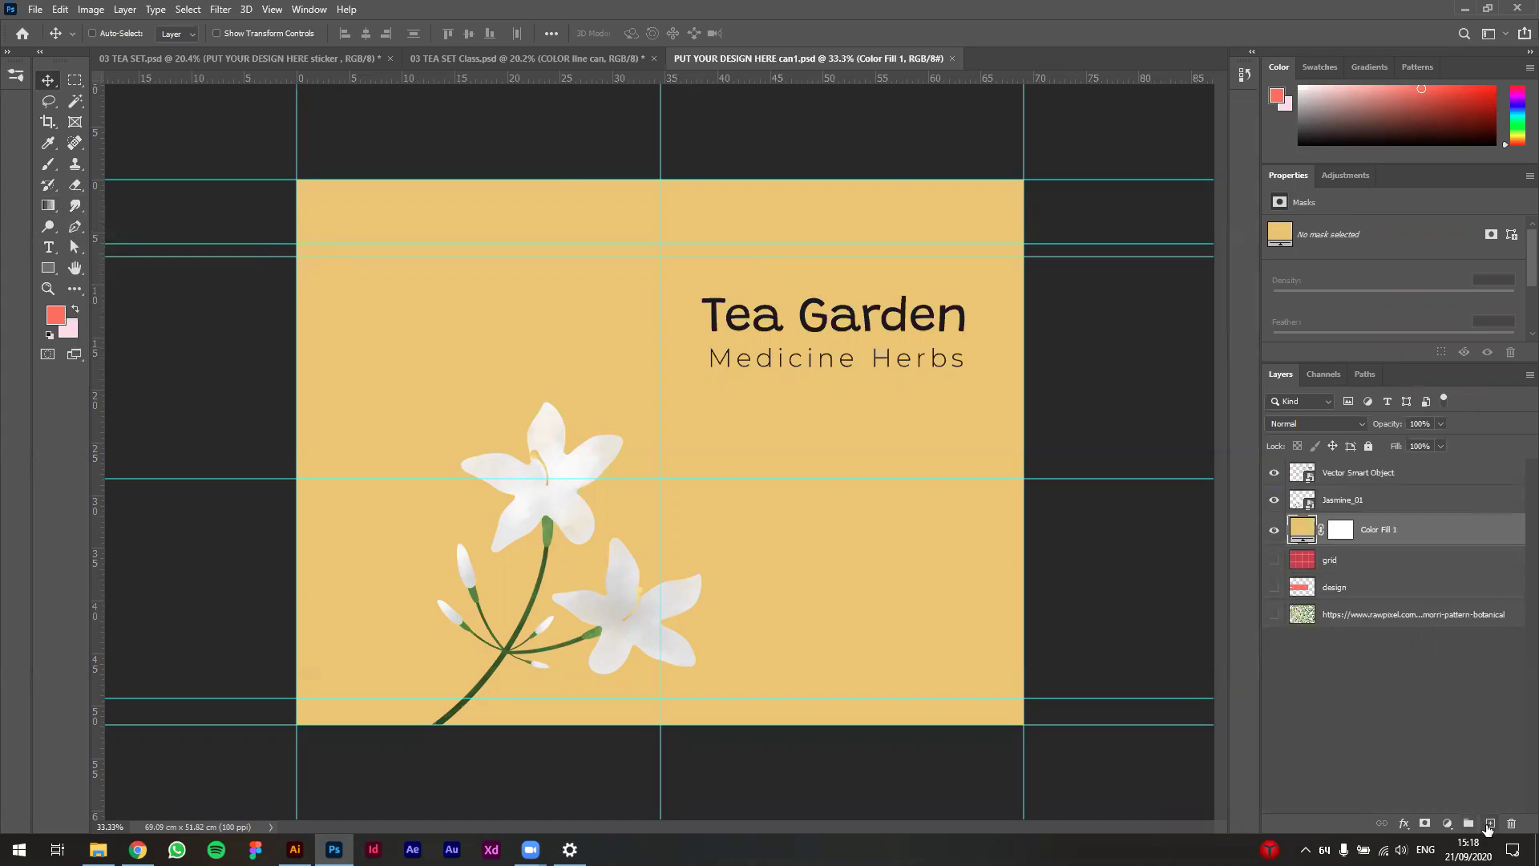
left_click(1489, 824)
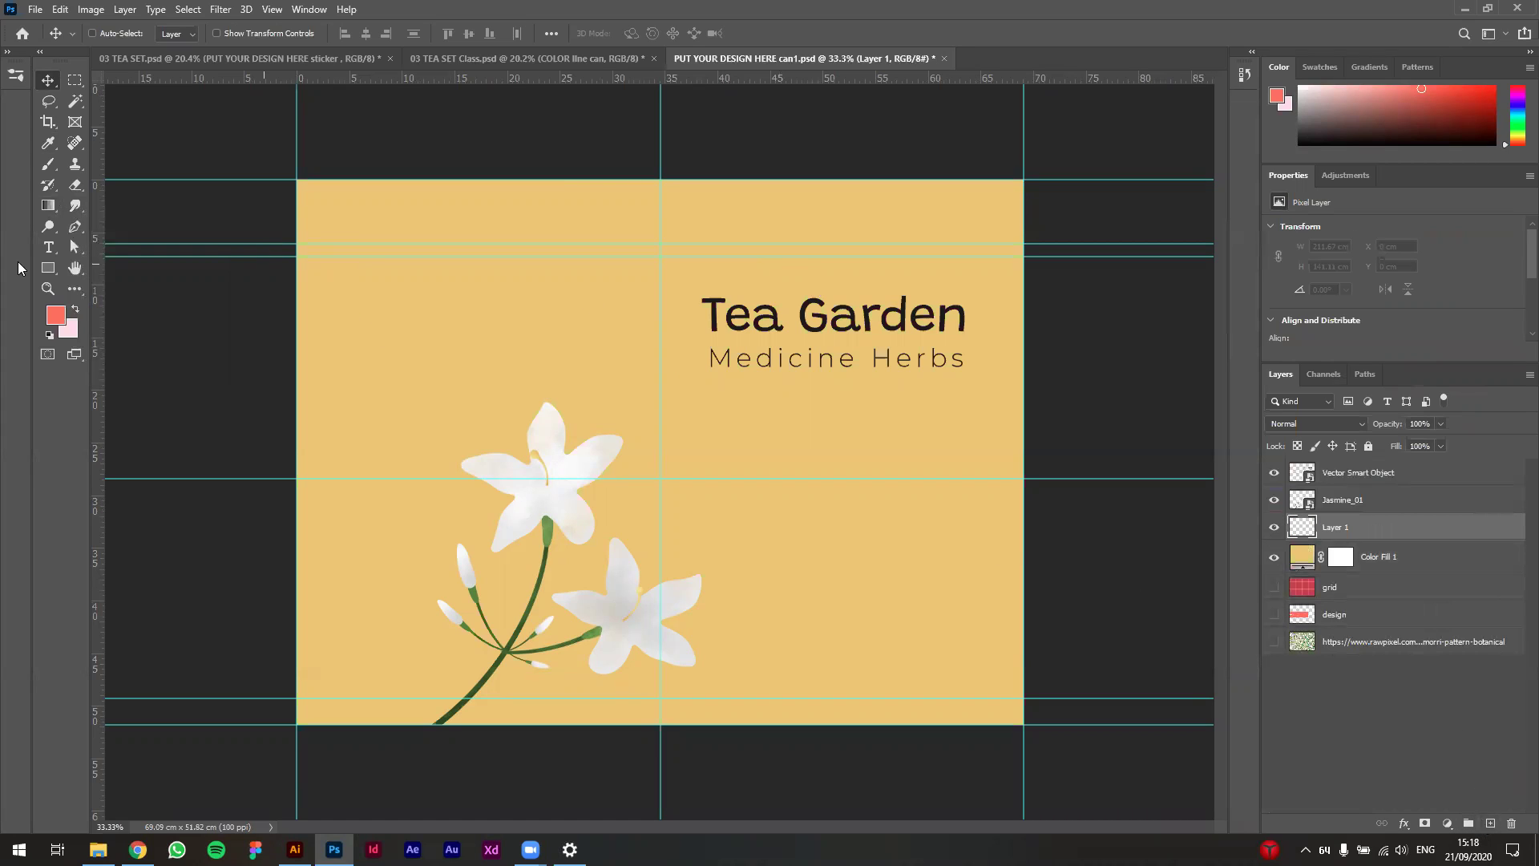
left_click(48, 268)
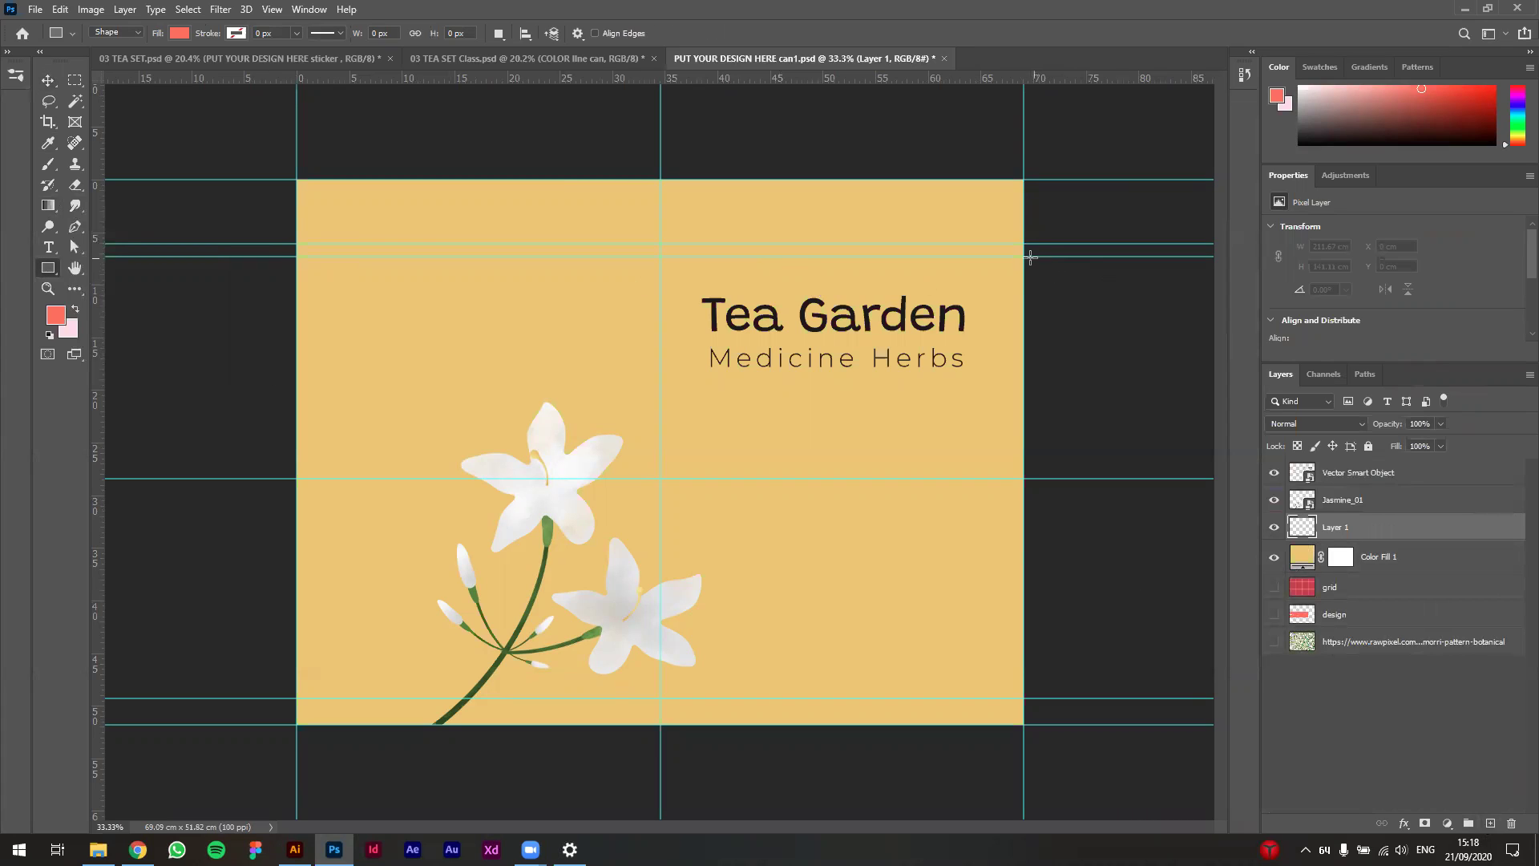
left_click_drag(1022, 256, 661, 372)
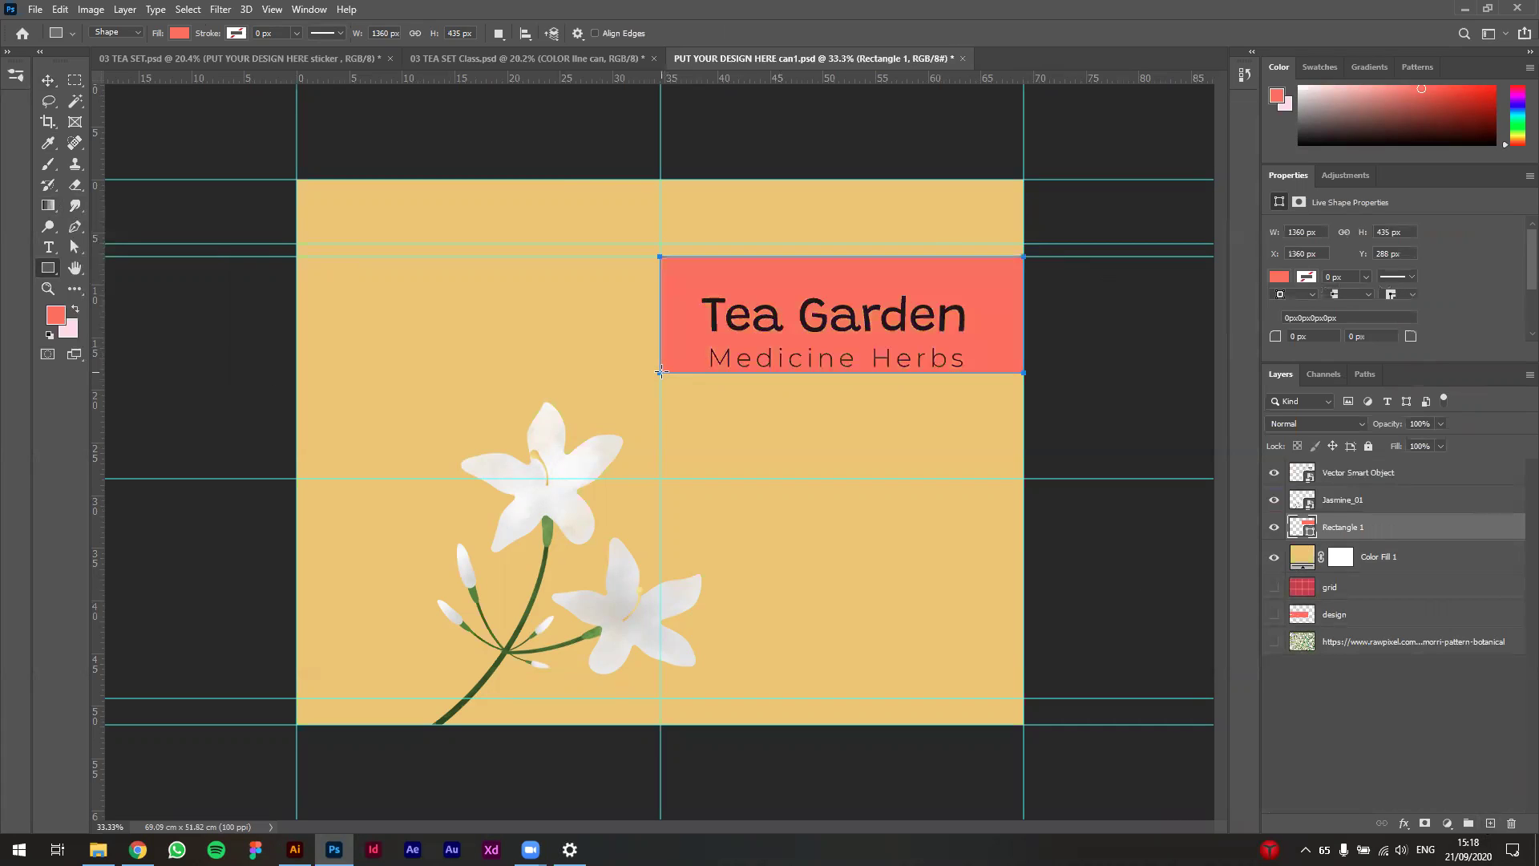
left_click(1280, 277)
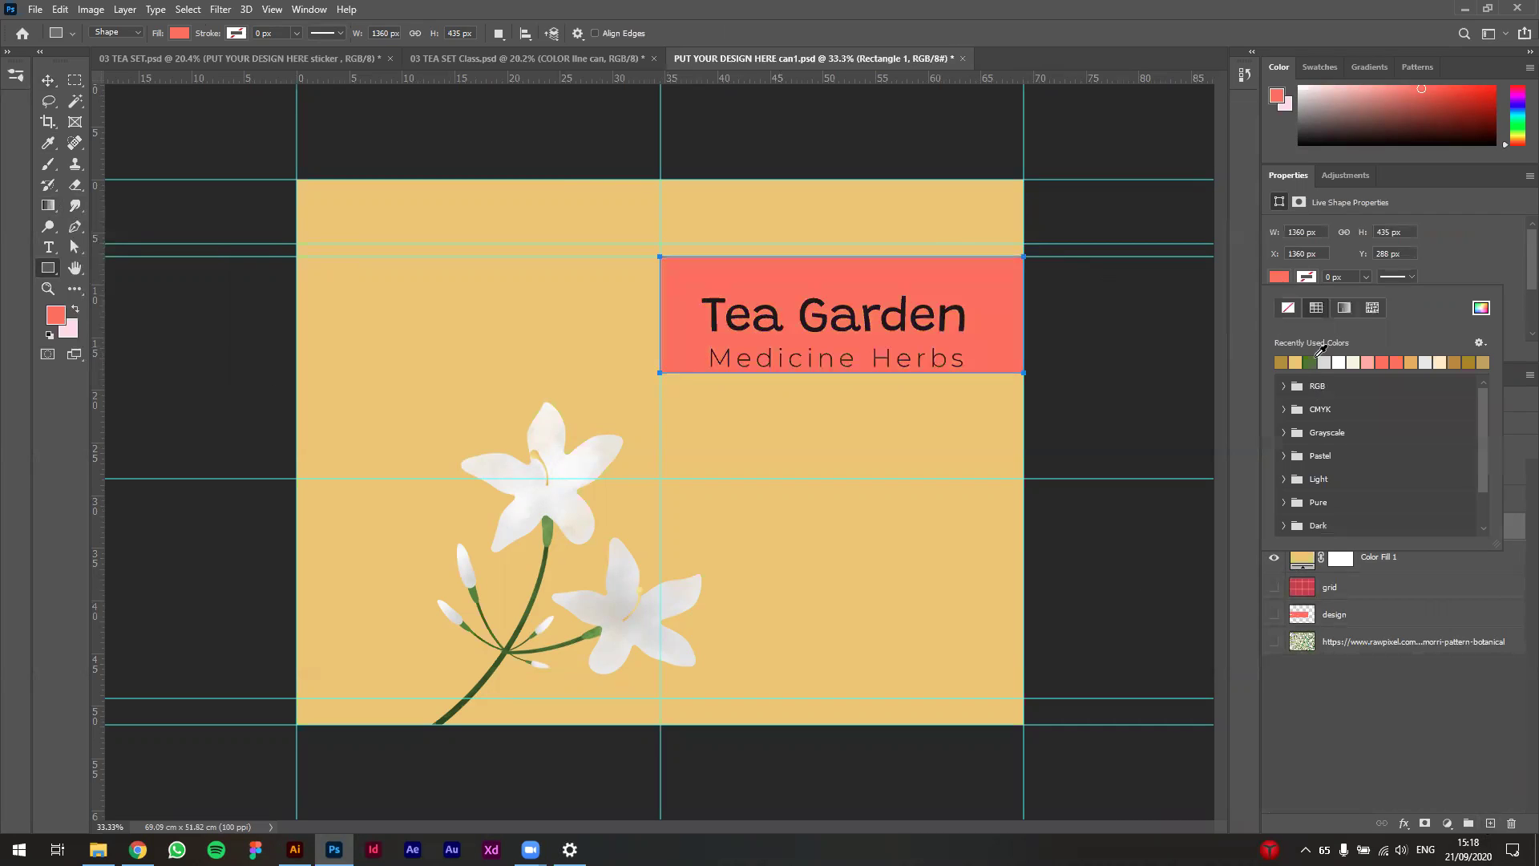
left_click(1480, 308)
type("ffffff")
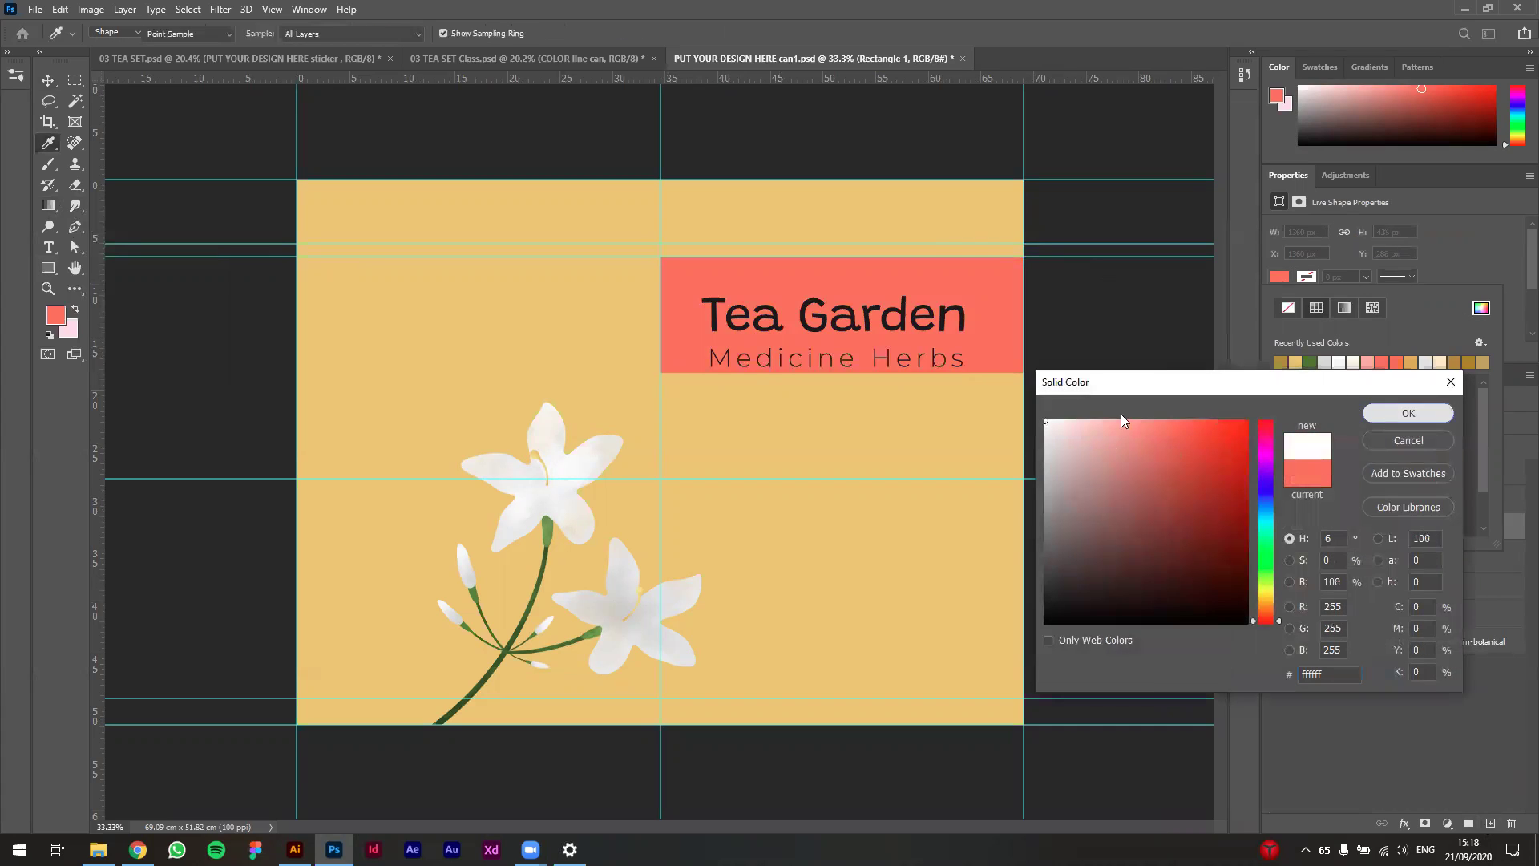
left_click(1409, 412)
Step: Move the logotype up to about Y 9.44 cm within the white rectangle, and save the artwork to check it on the mockup
left_click(49, 80)
left_click(50, 81)
left_click(931, 343, "ctrl")
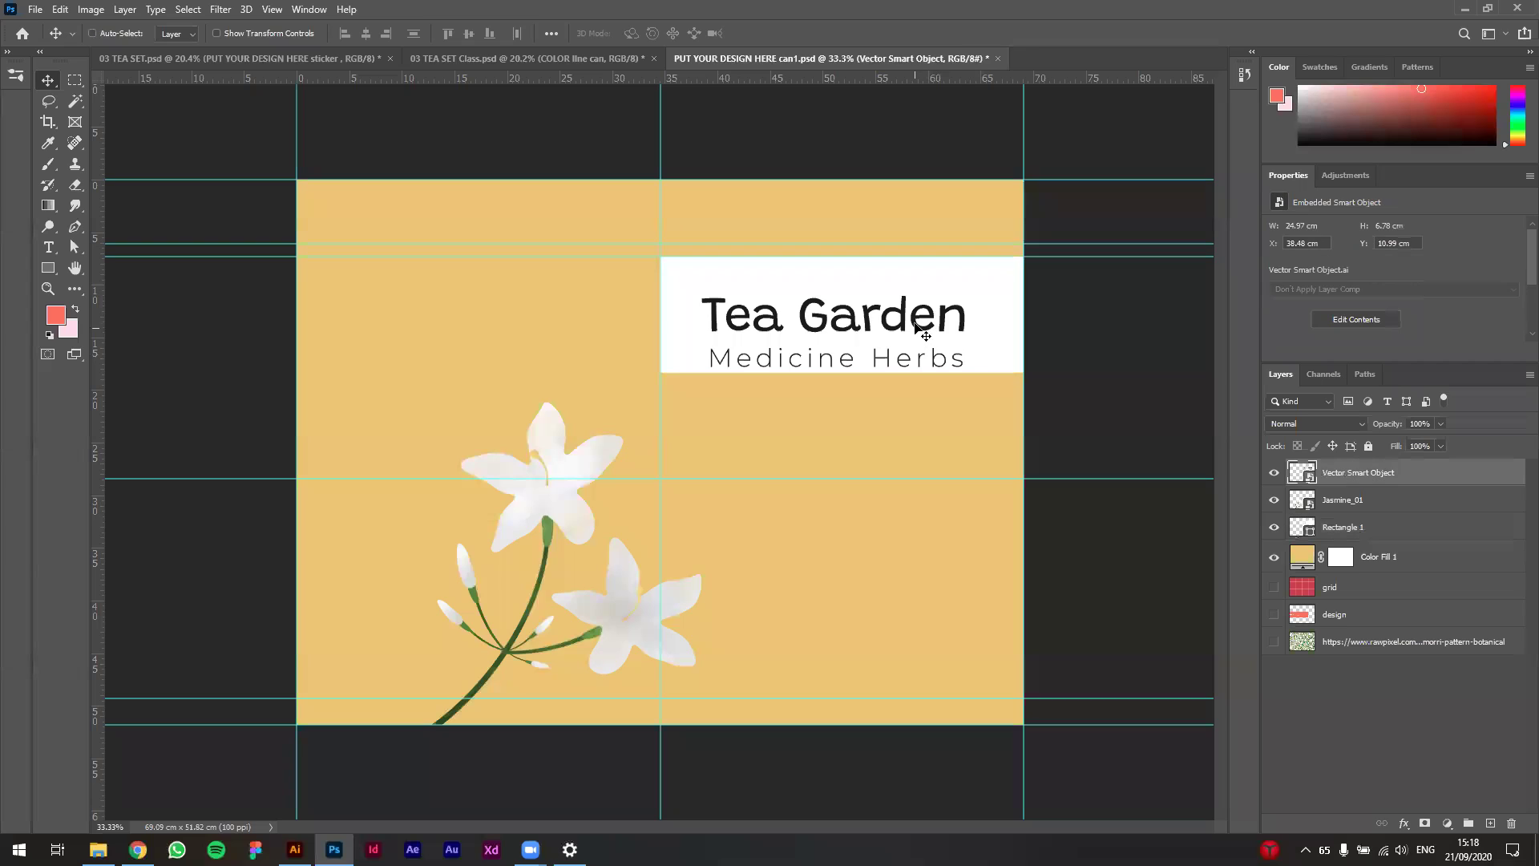
left_click_drag(860, 328, 861, 313)
key("ctrl+s")
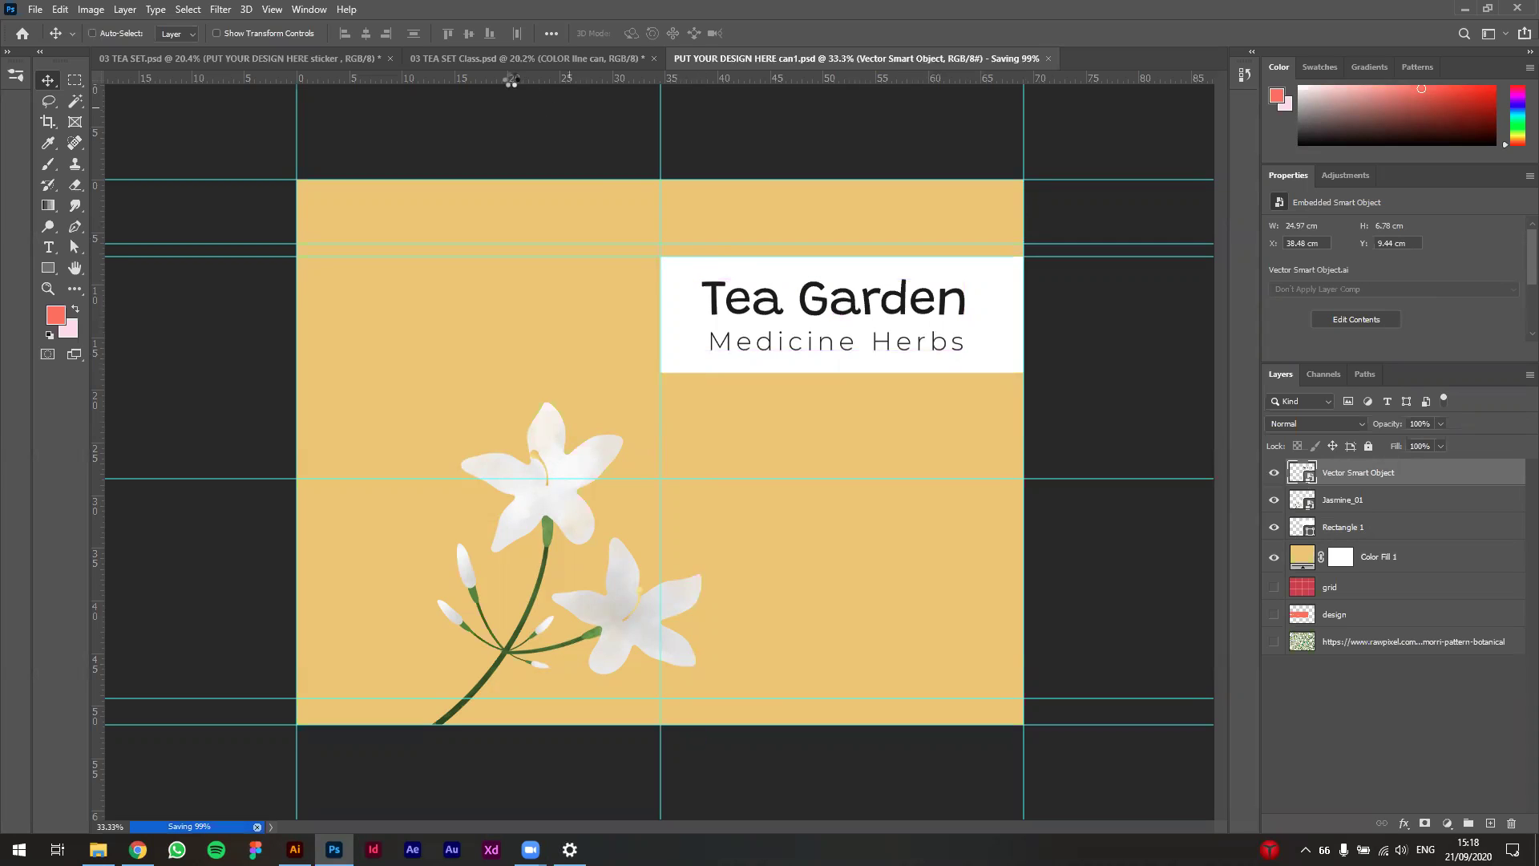
left_click(330, 62)
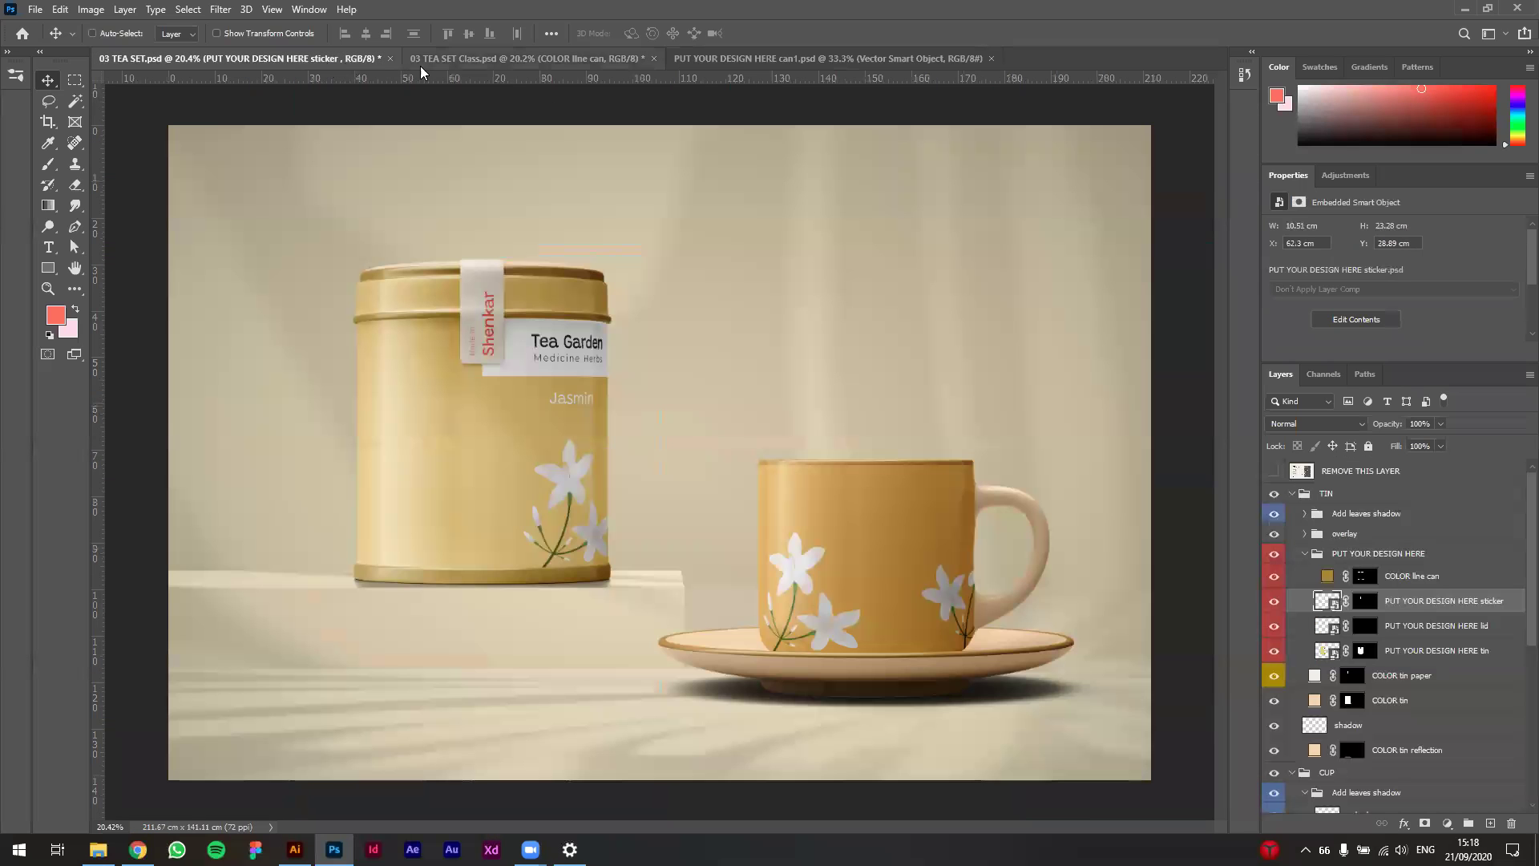
left_click(460, 66)
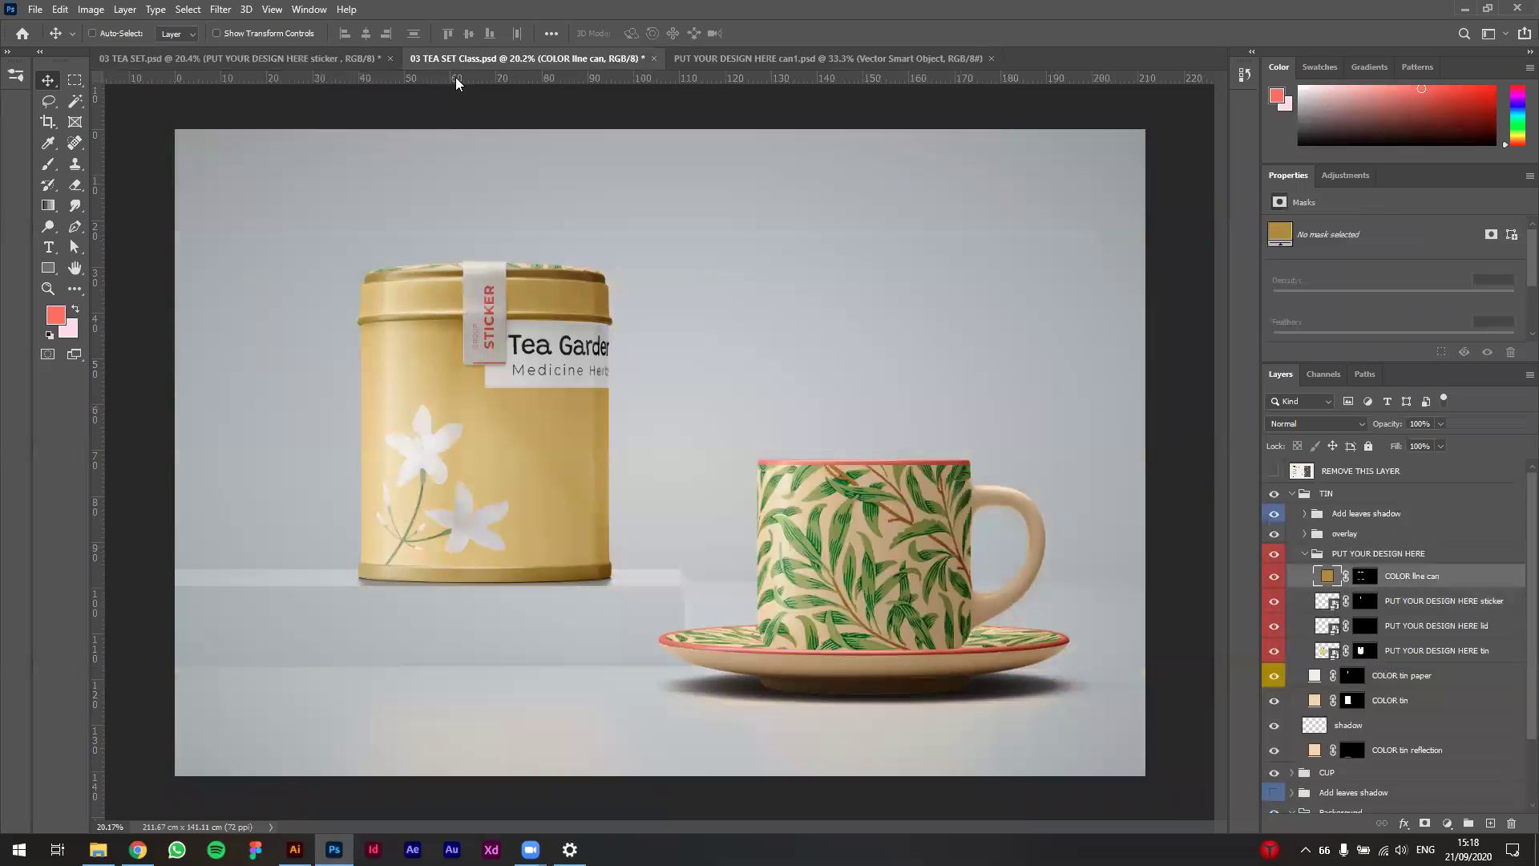
Step: Scale the logotype down proportionally to about 20.19 × 5.46 cm inside the white rectangle, and save the artwork to update the mockup
left_click(830, 60)
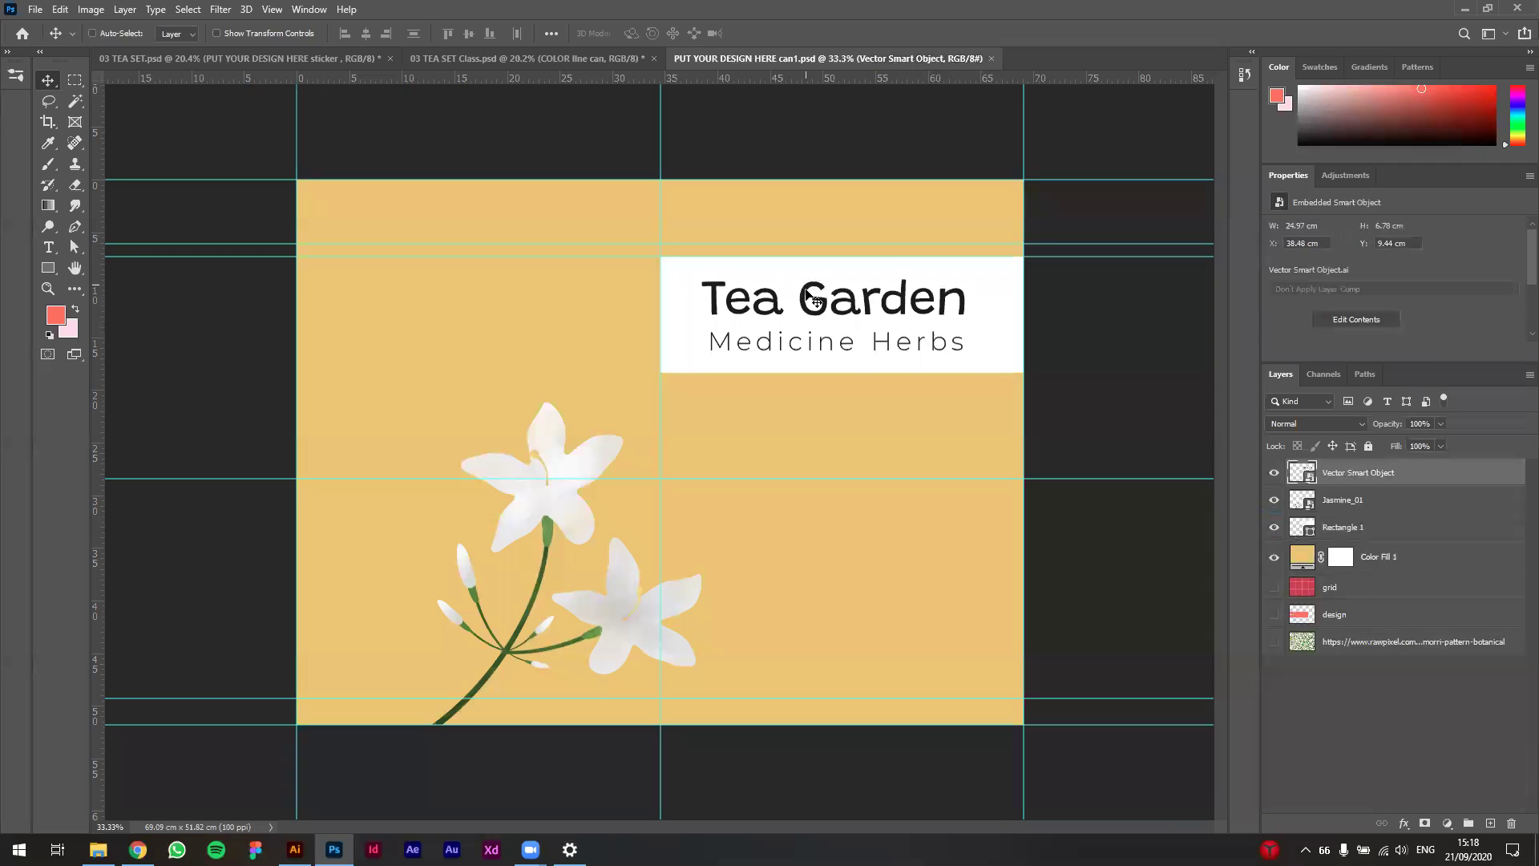
key("ctrl+t")
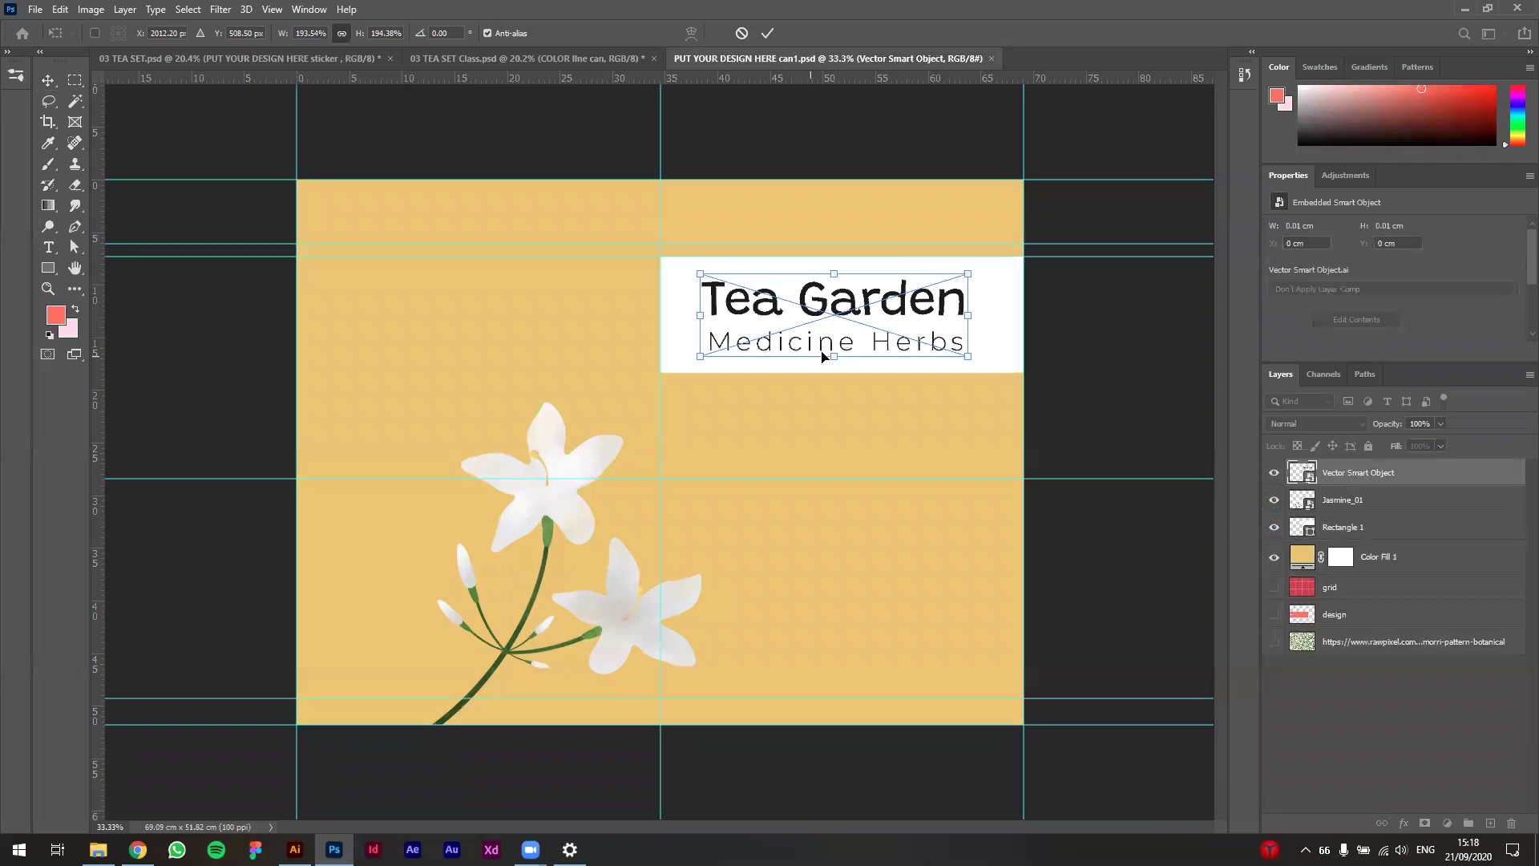
left_click_drag(834, 356, 846, 315)
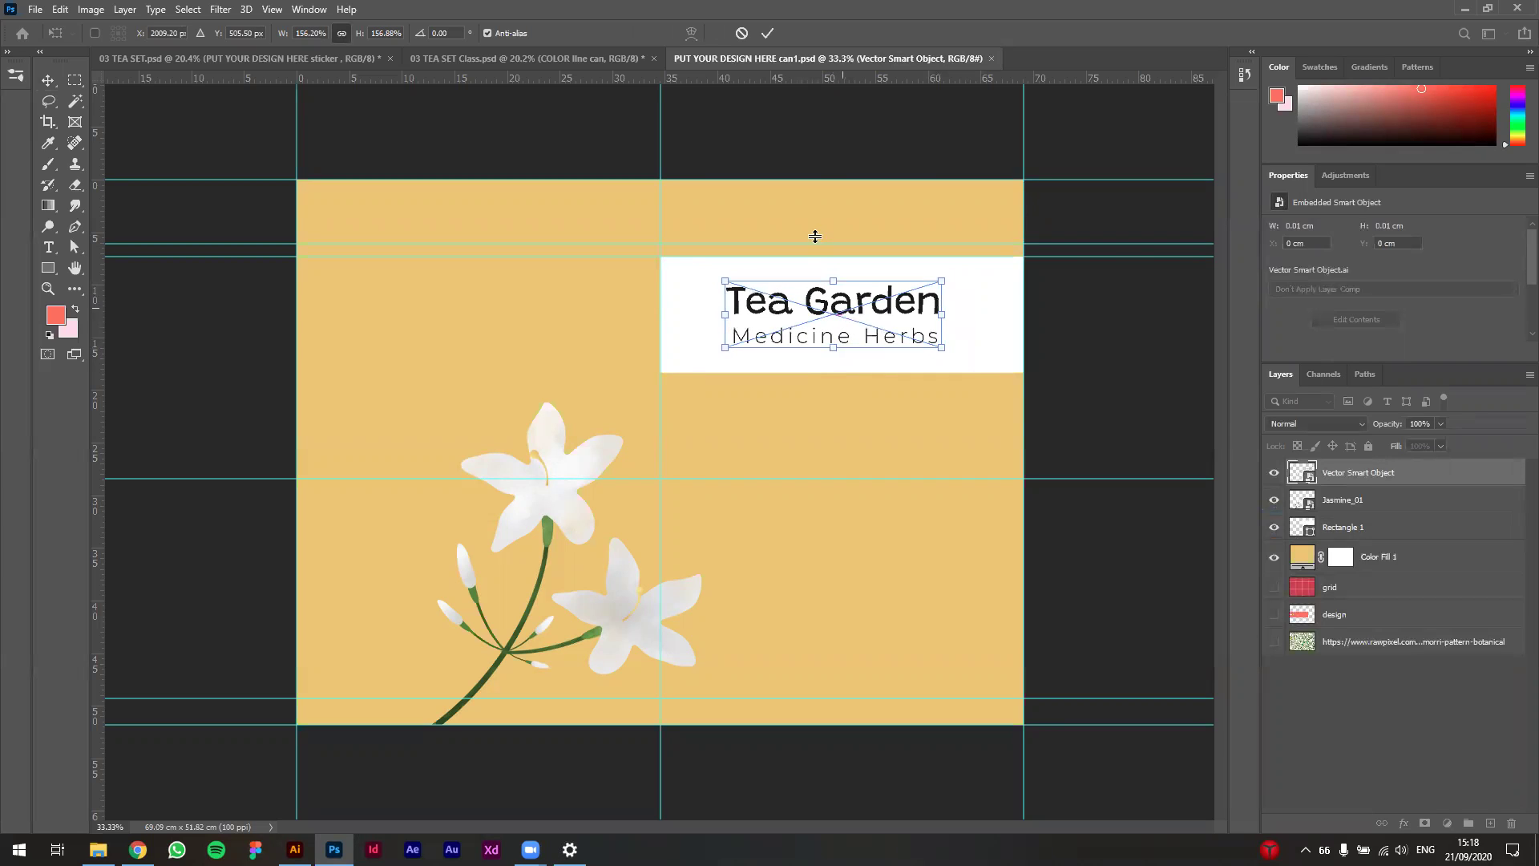
left_click(768, 33)
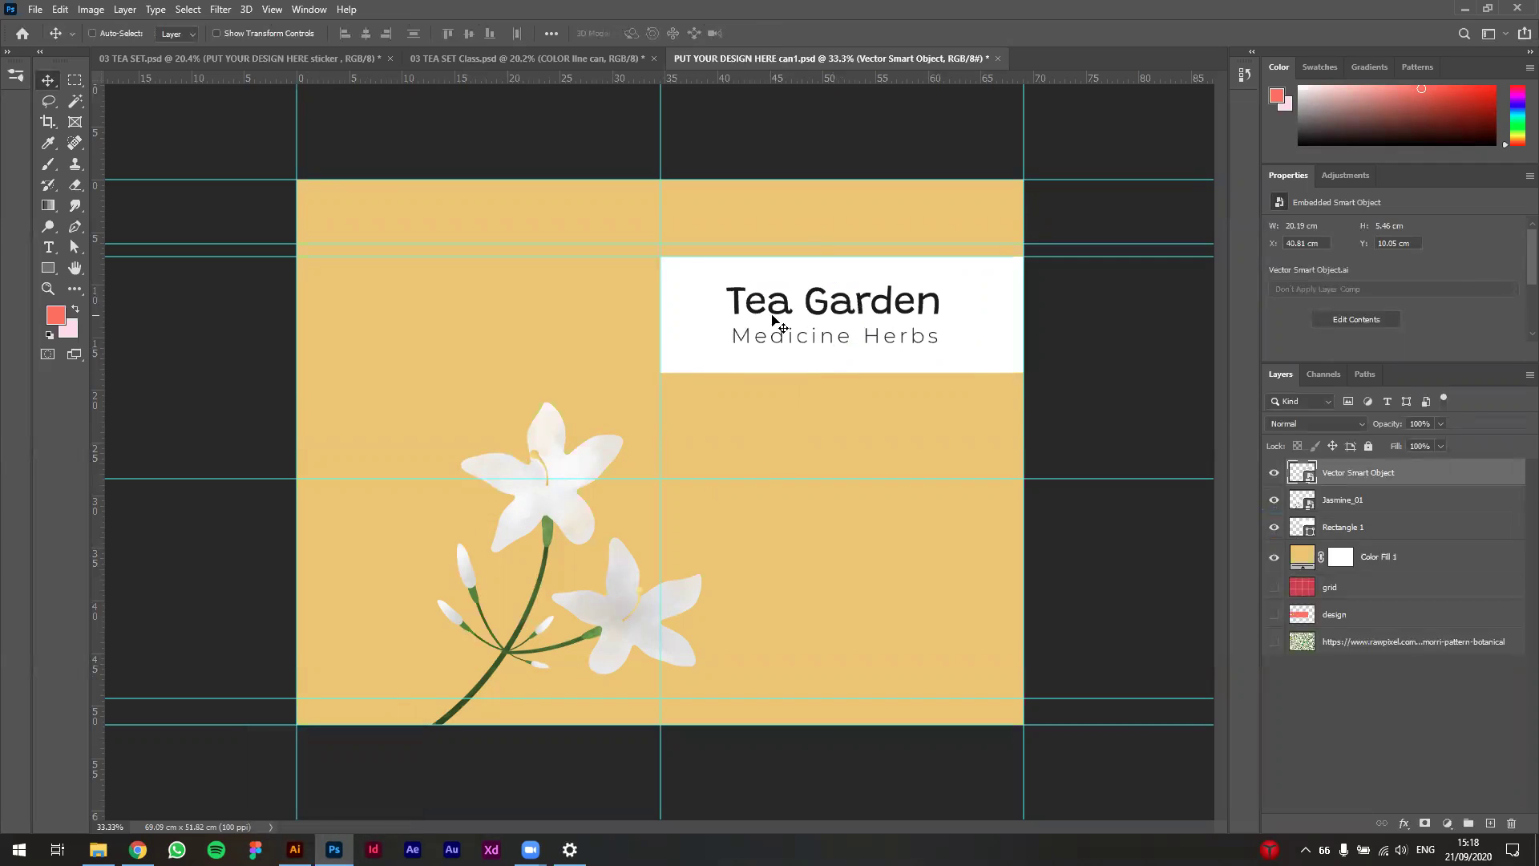
key("ctrl+s")
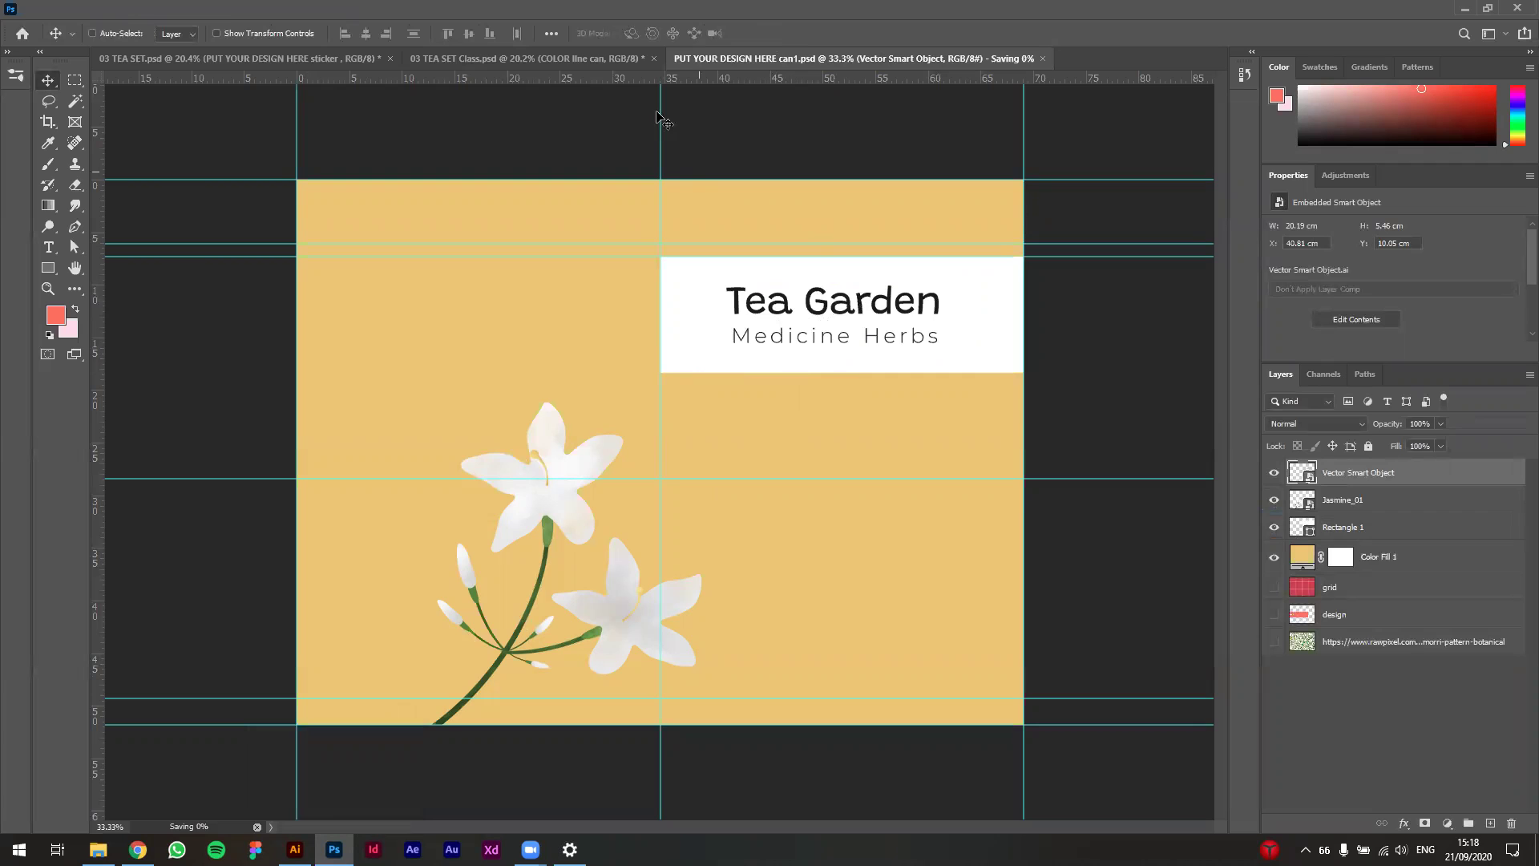
left_click(573, 58)
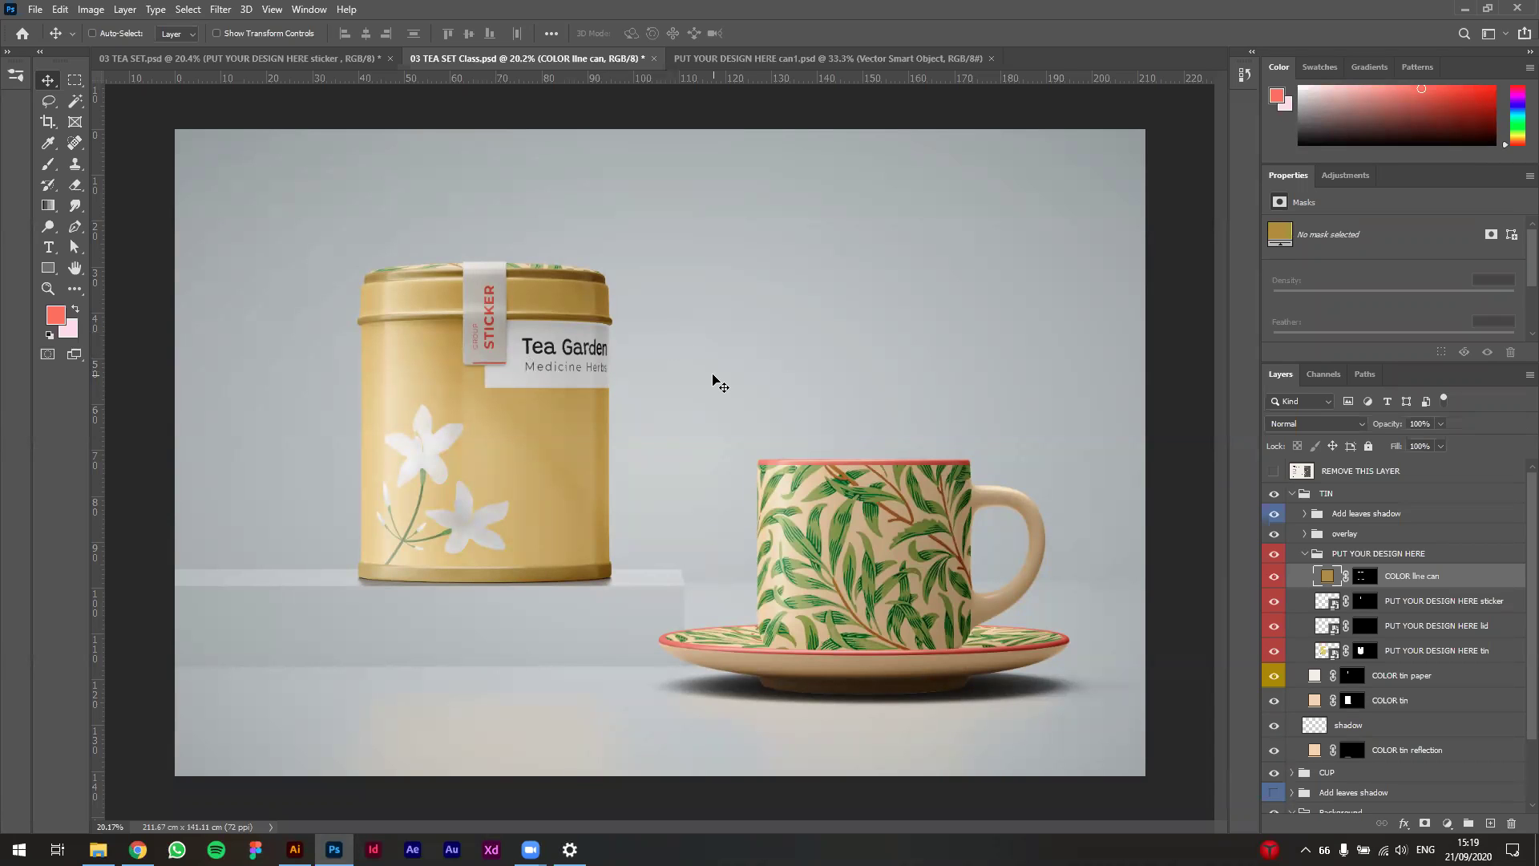
Step: Save 03 TEA SET Class.psd, and close both the tin artwork and the class mockup, leaving 03 TEA SET.psd open
left_click(401, 58)
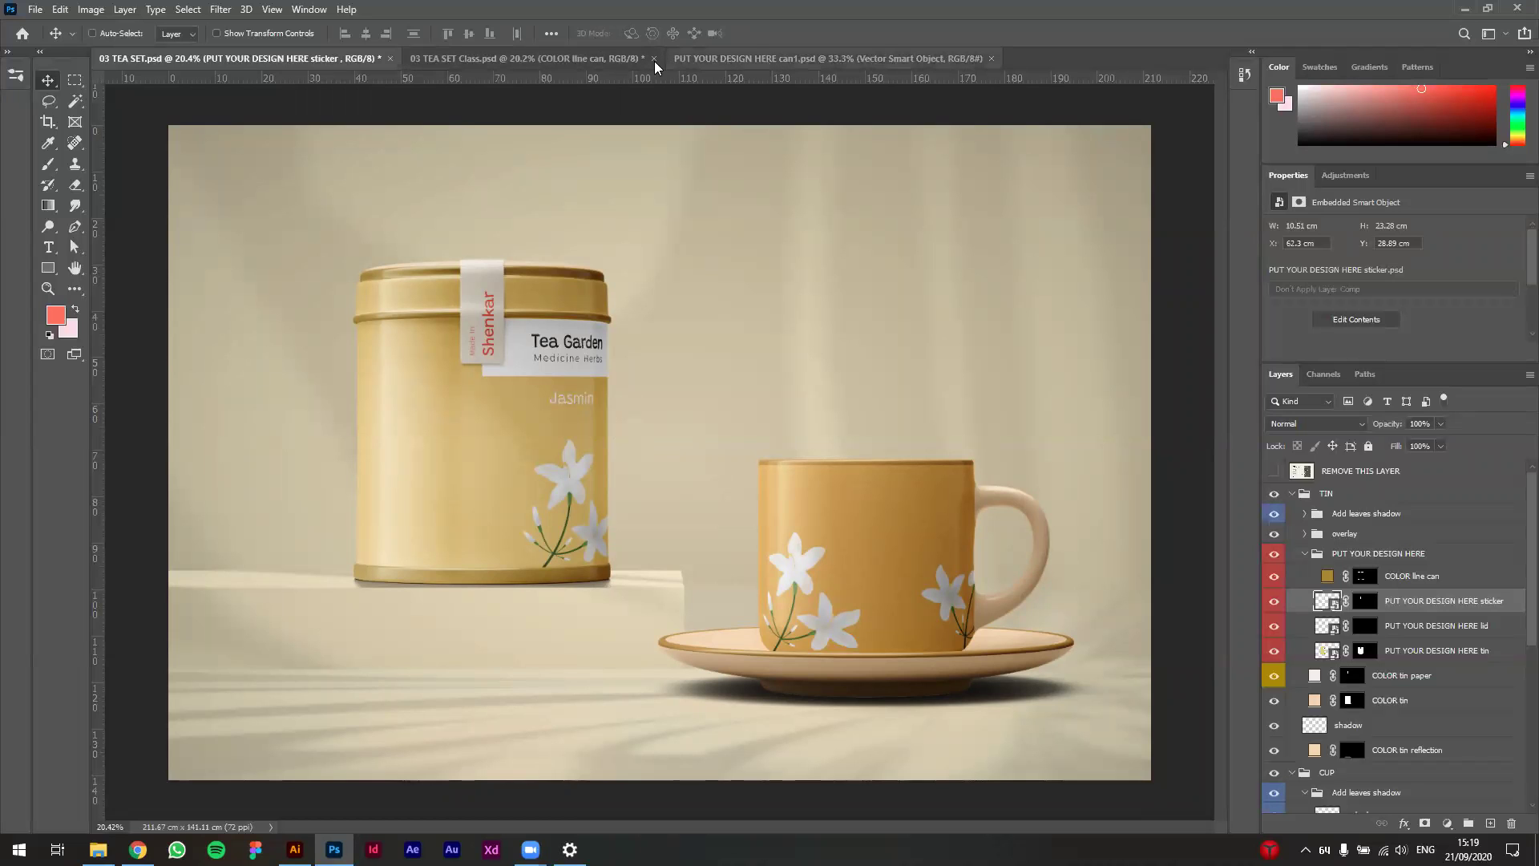
left_click(615, 61)
key("ctrl+s")
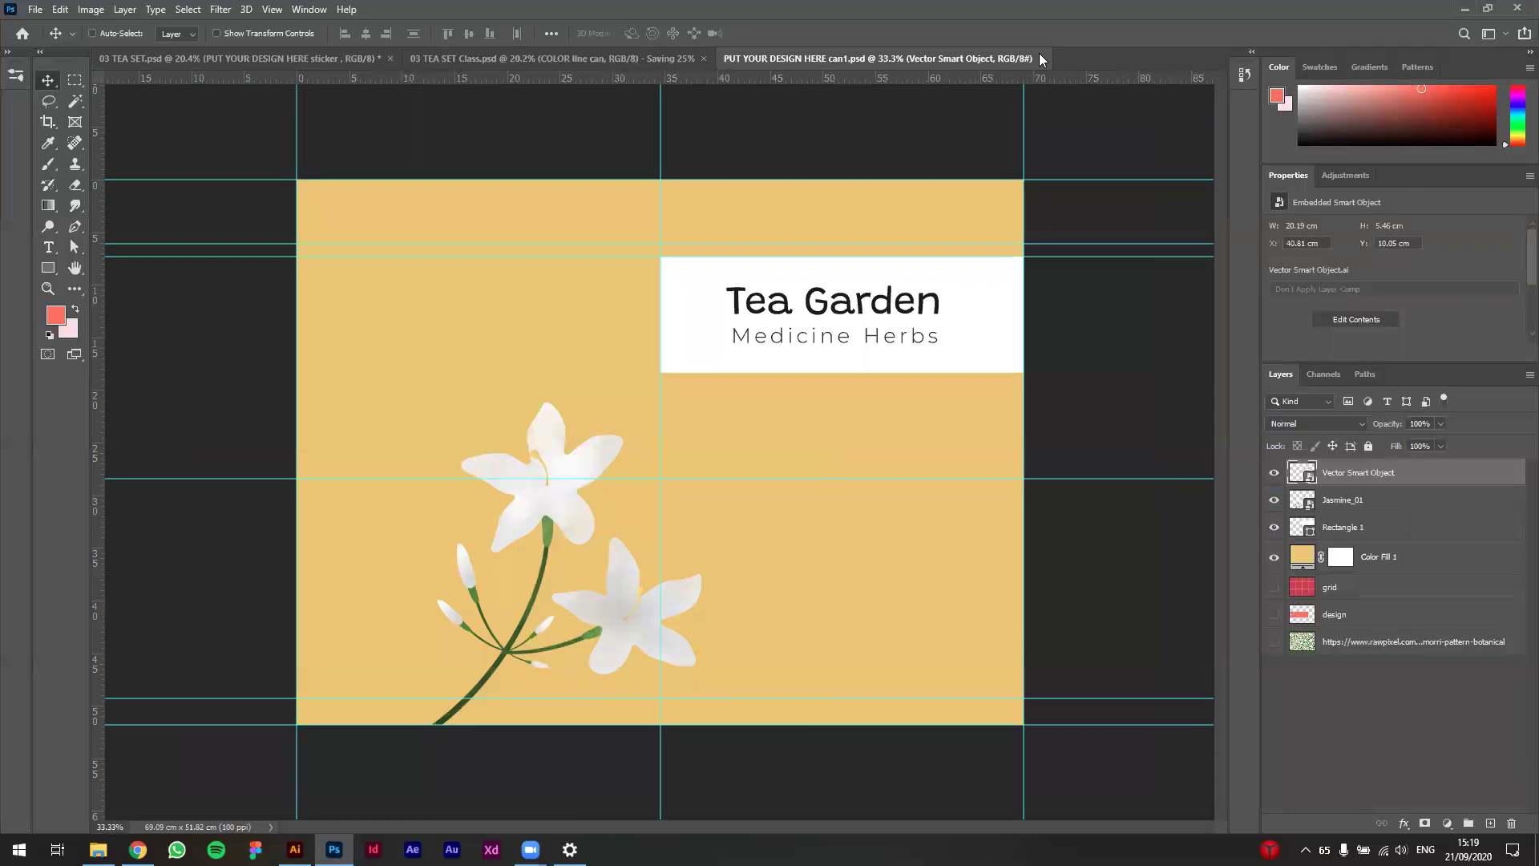
left_click(1041, 59)
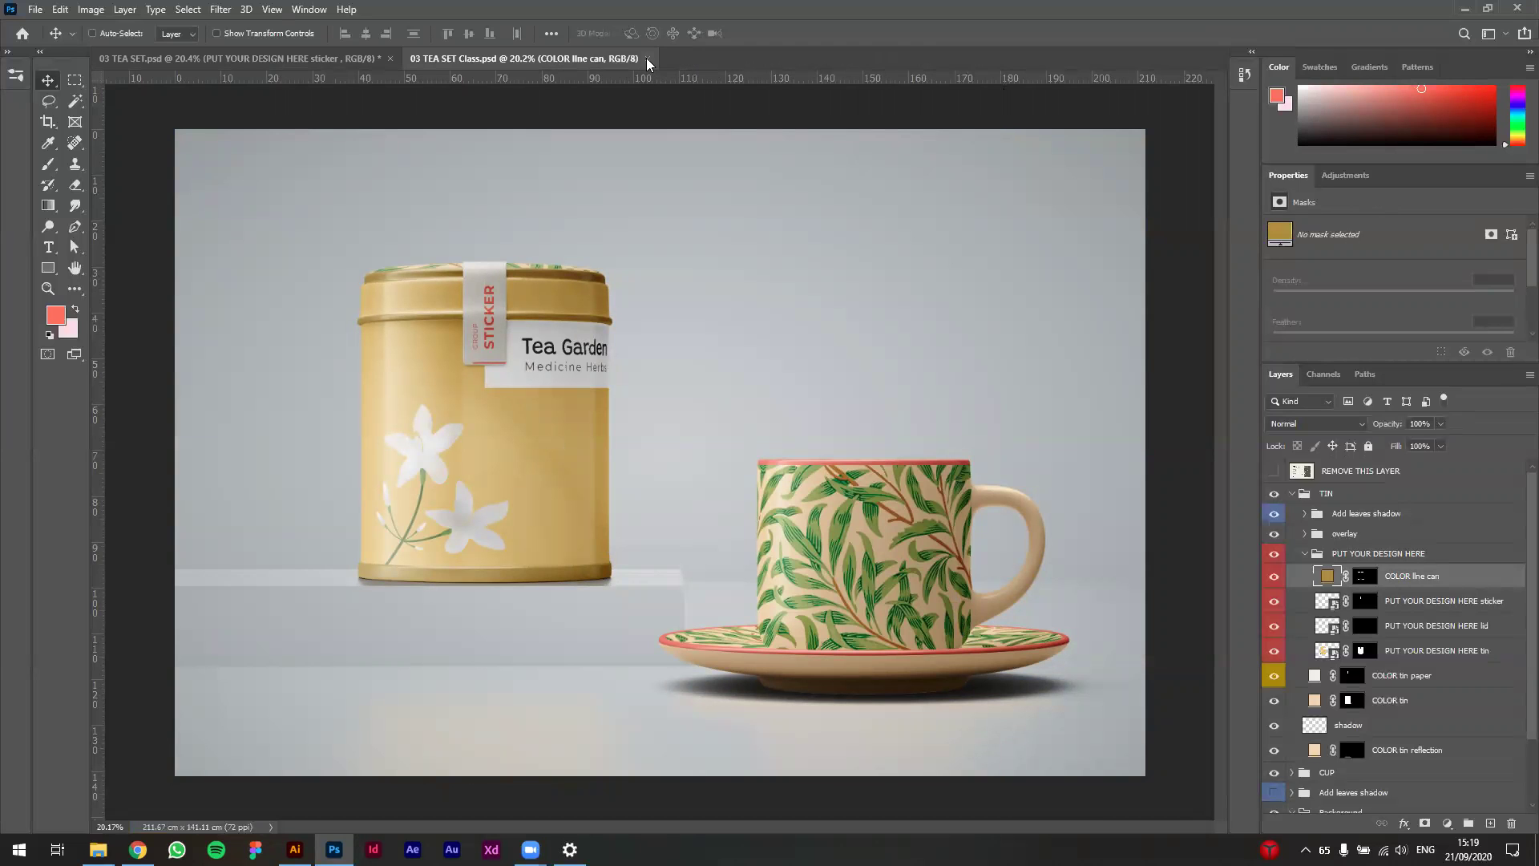
left_click(648, 59)
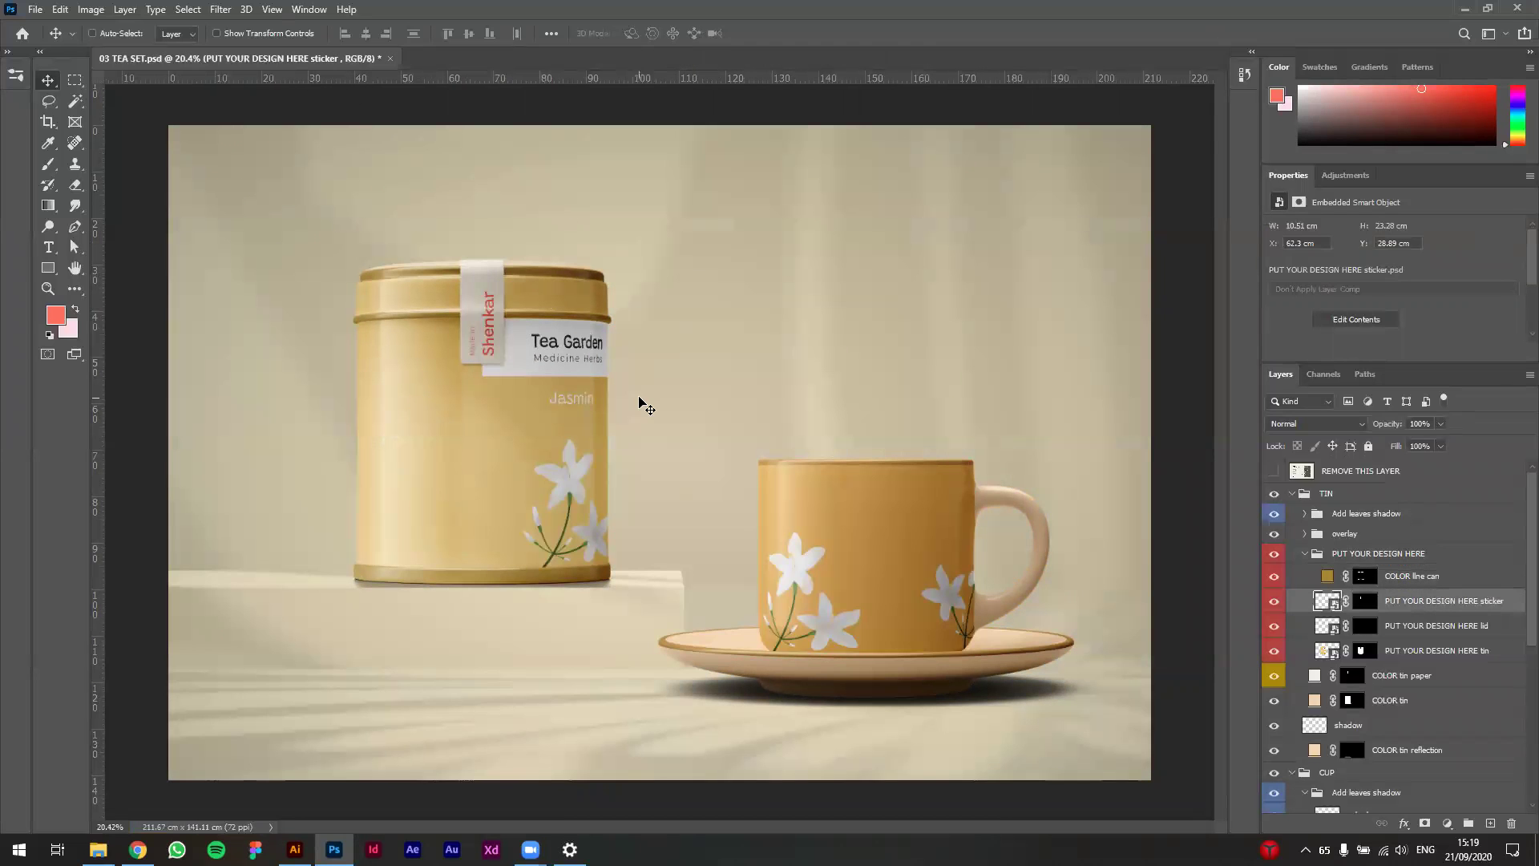
Step: Open the sticker and tin smart object contents of 03 TEA SET.psd, and place the tin artwork's document directly beside the mockup's
double_click(1327, 603)
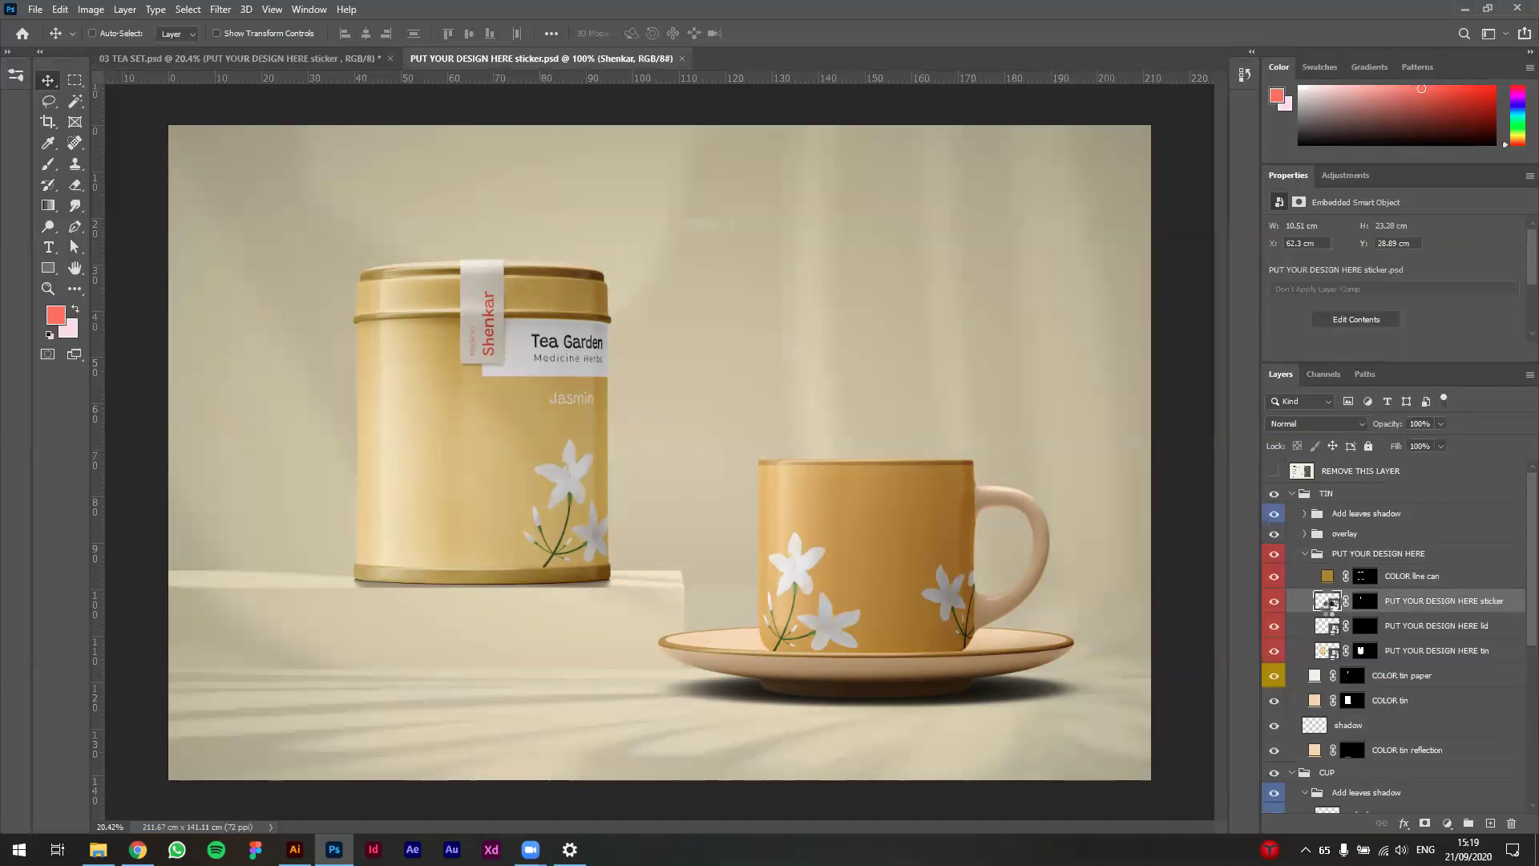
left_click(344, 59)
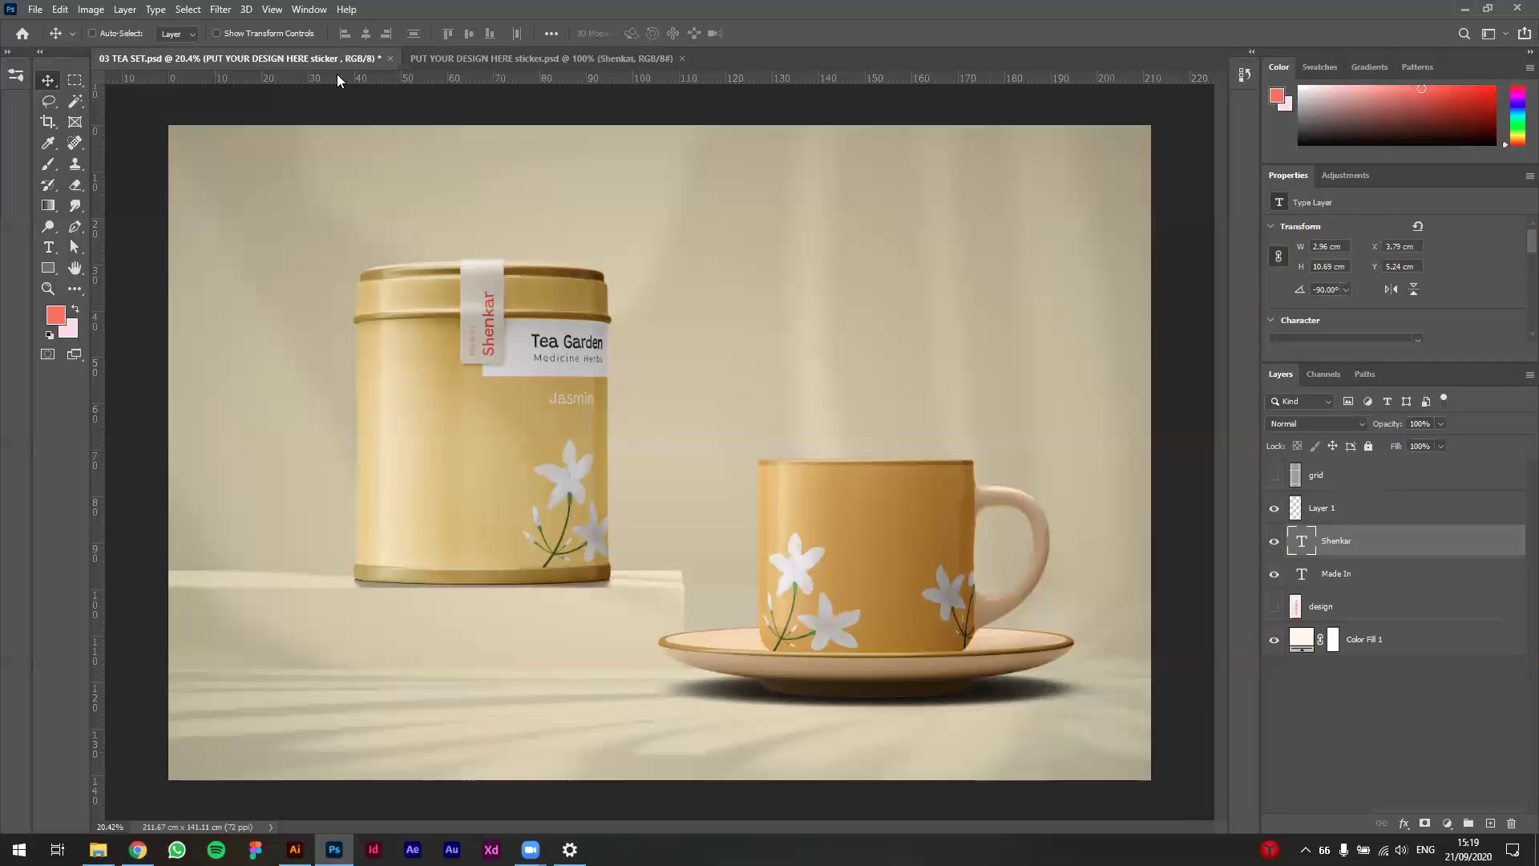
double_click(1331, 652)
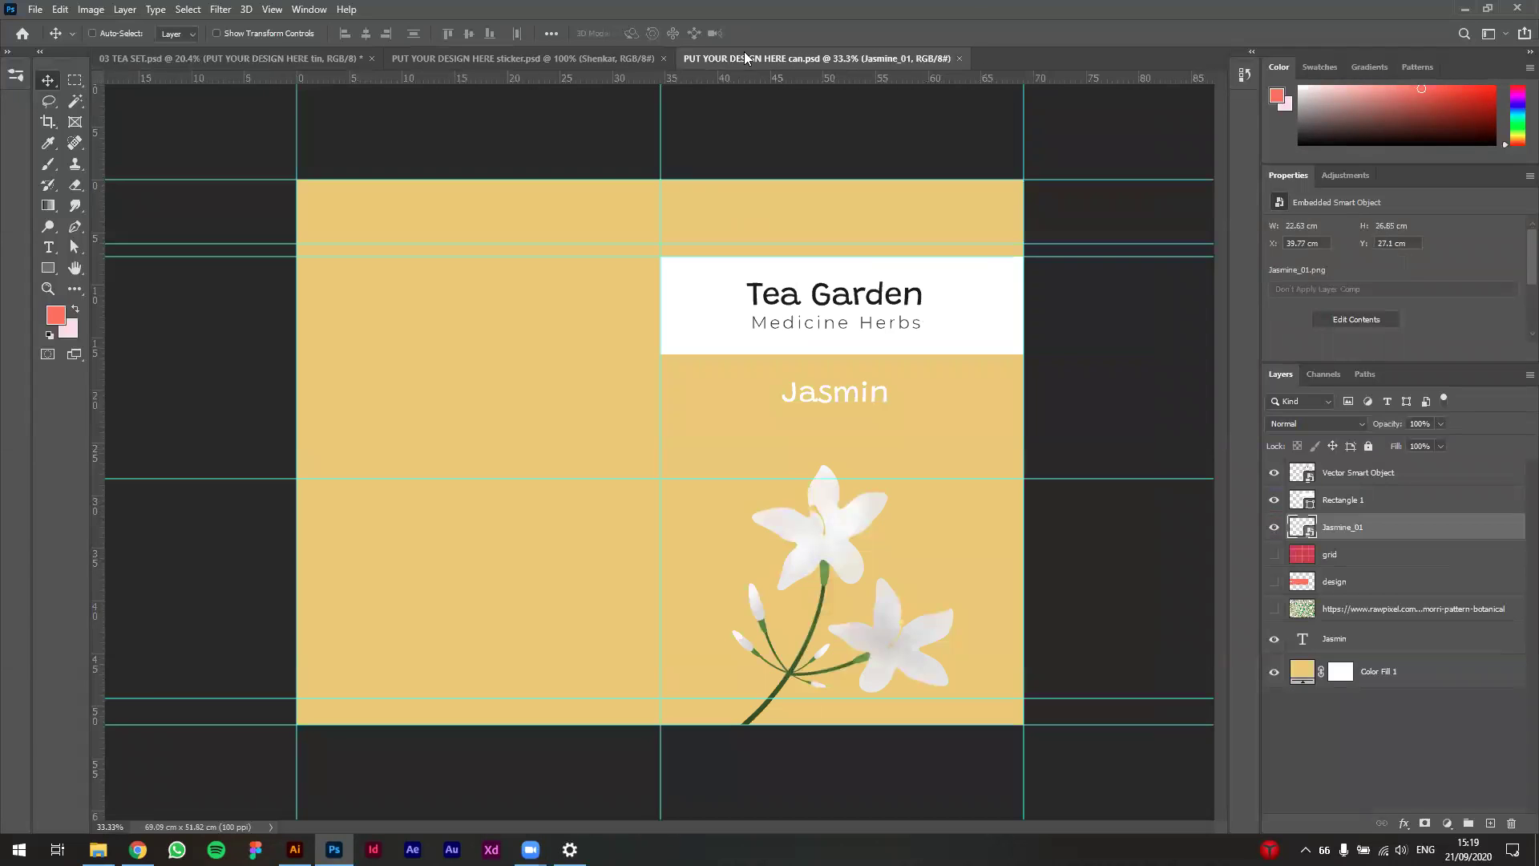
left_click_drag(746, 57, 394, 58)
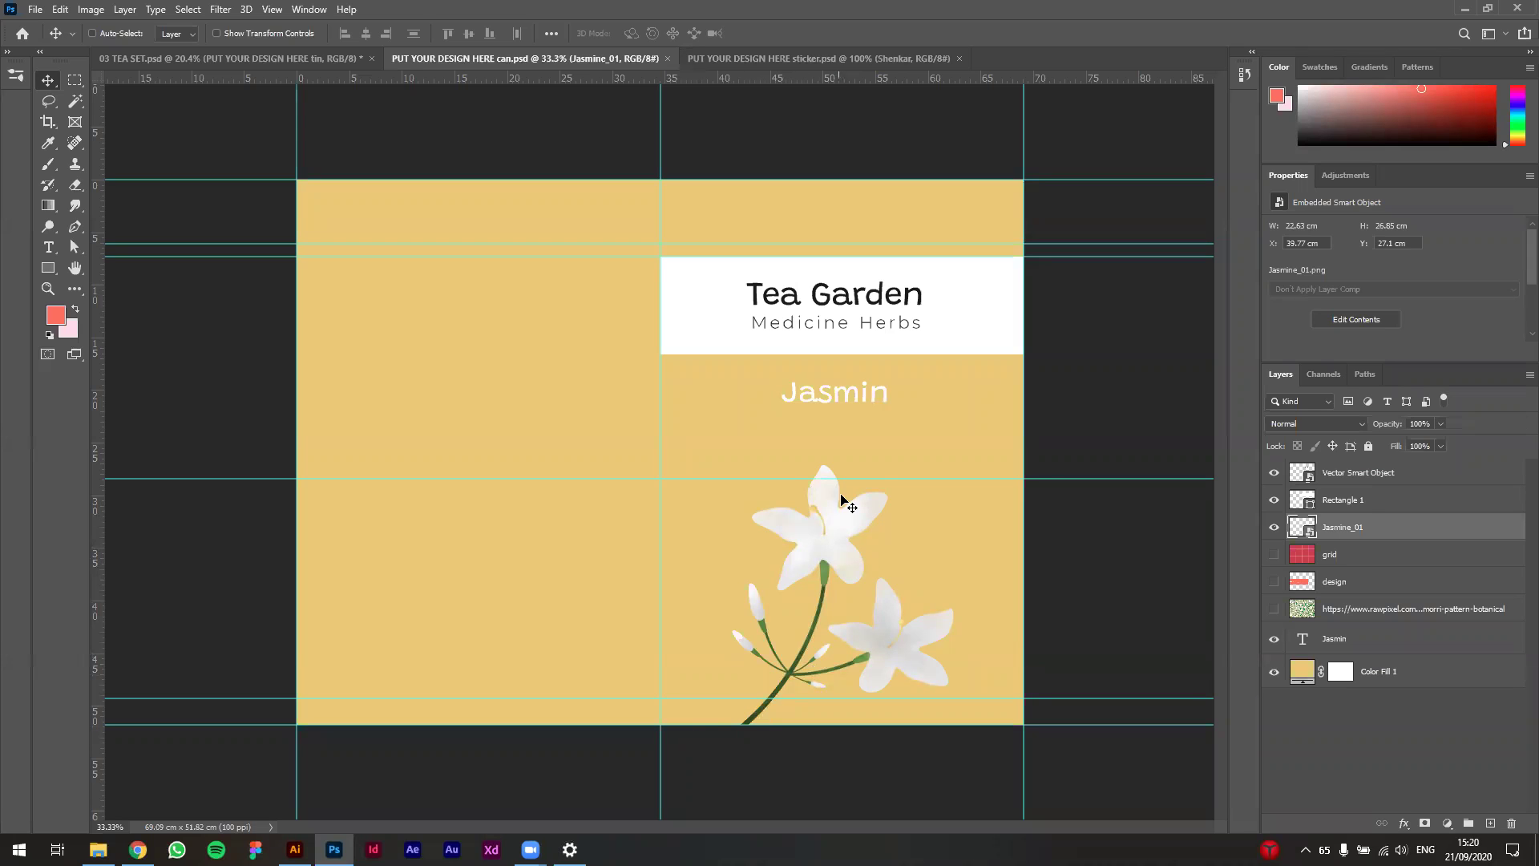
left_click(308, 59)
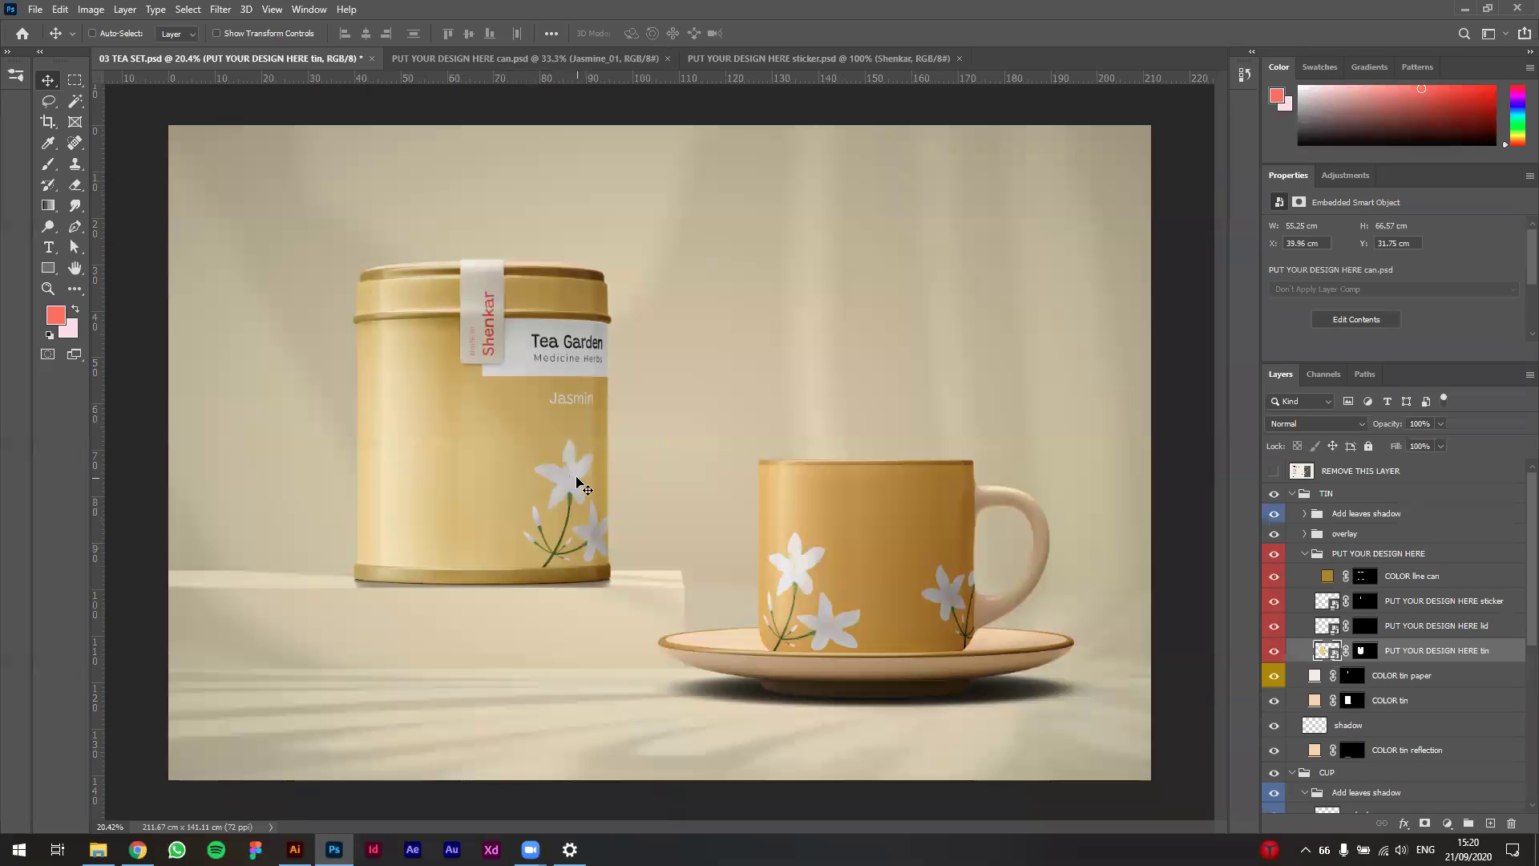
left_click(484, 62)
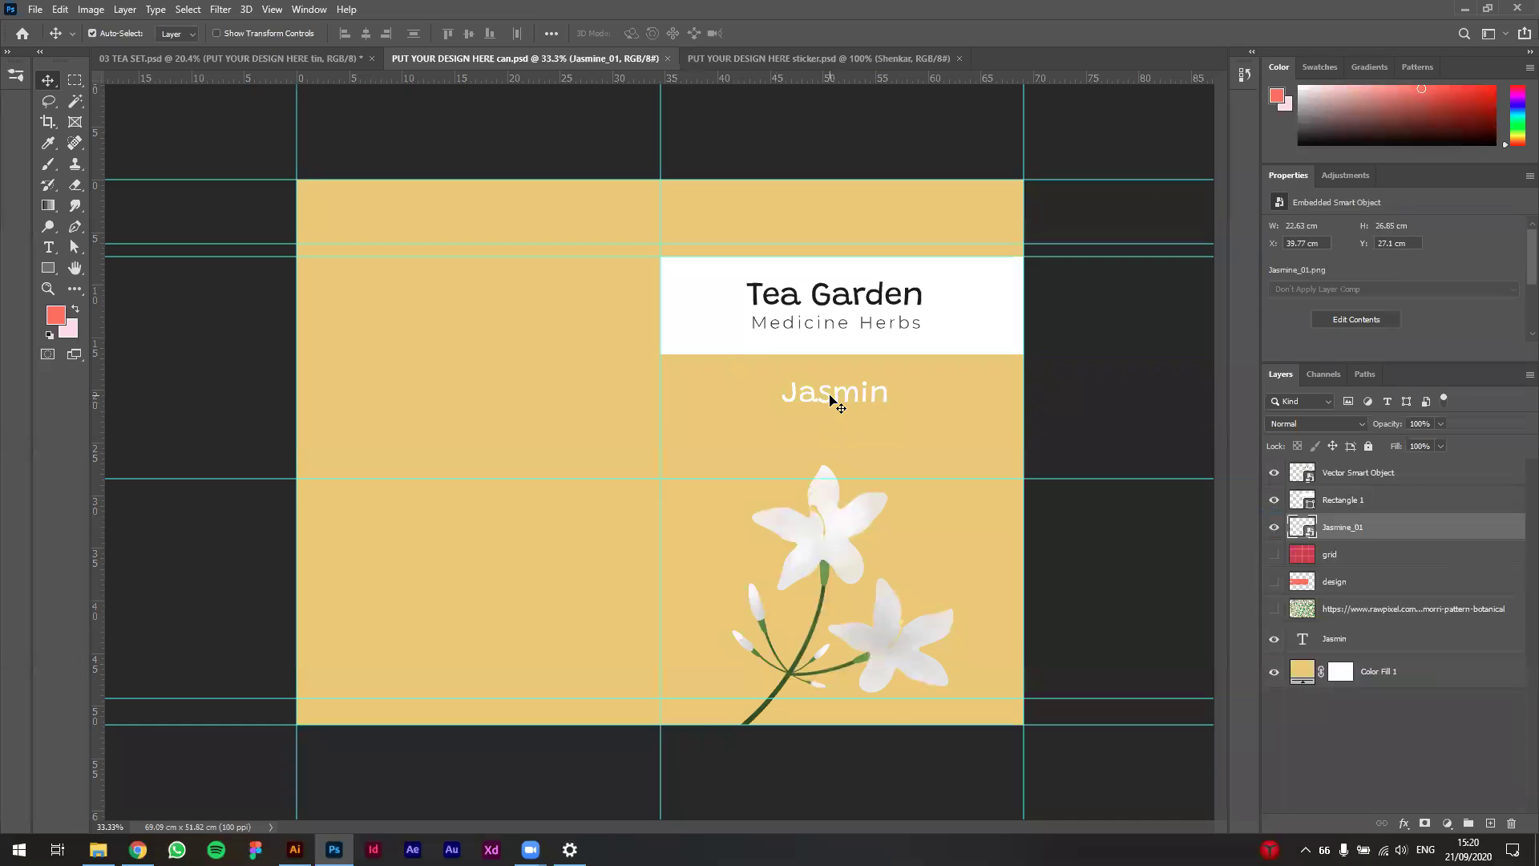
Step: Enlarge the Jasmin text in the tin artwork to about 146.5%, making it roughly 15.05 × 4.56 cm
left_click(831, 398, "ctrl")
key("ctrl+t")
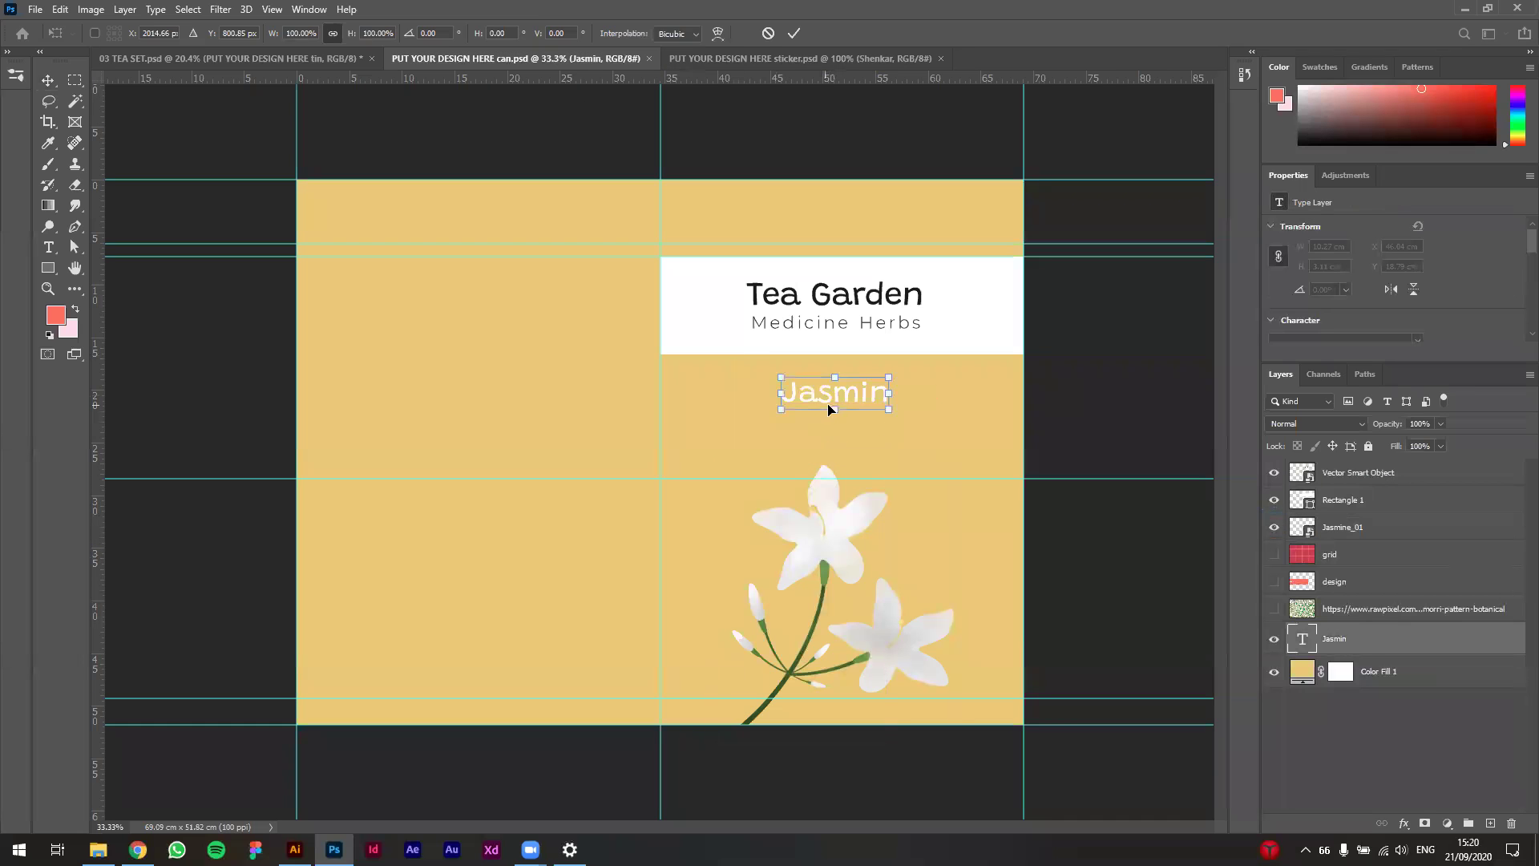
left_click_drag(835, 427, 834, 422)
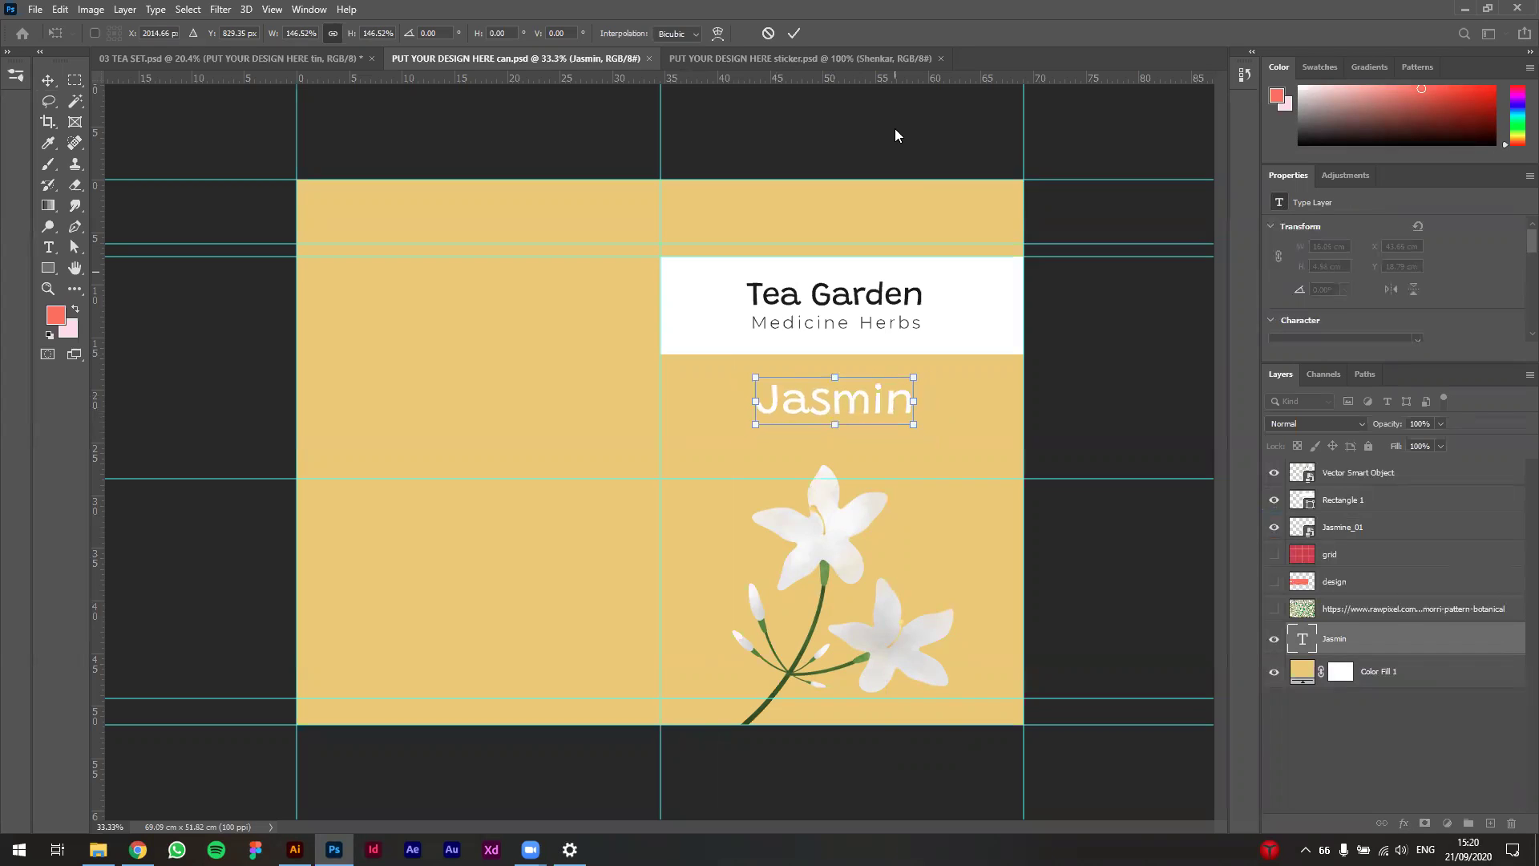
left_click(793, 32)
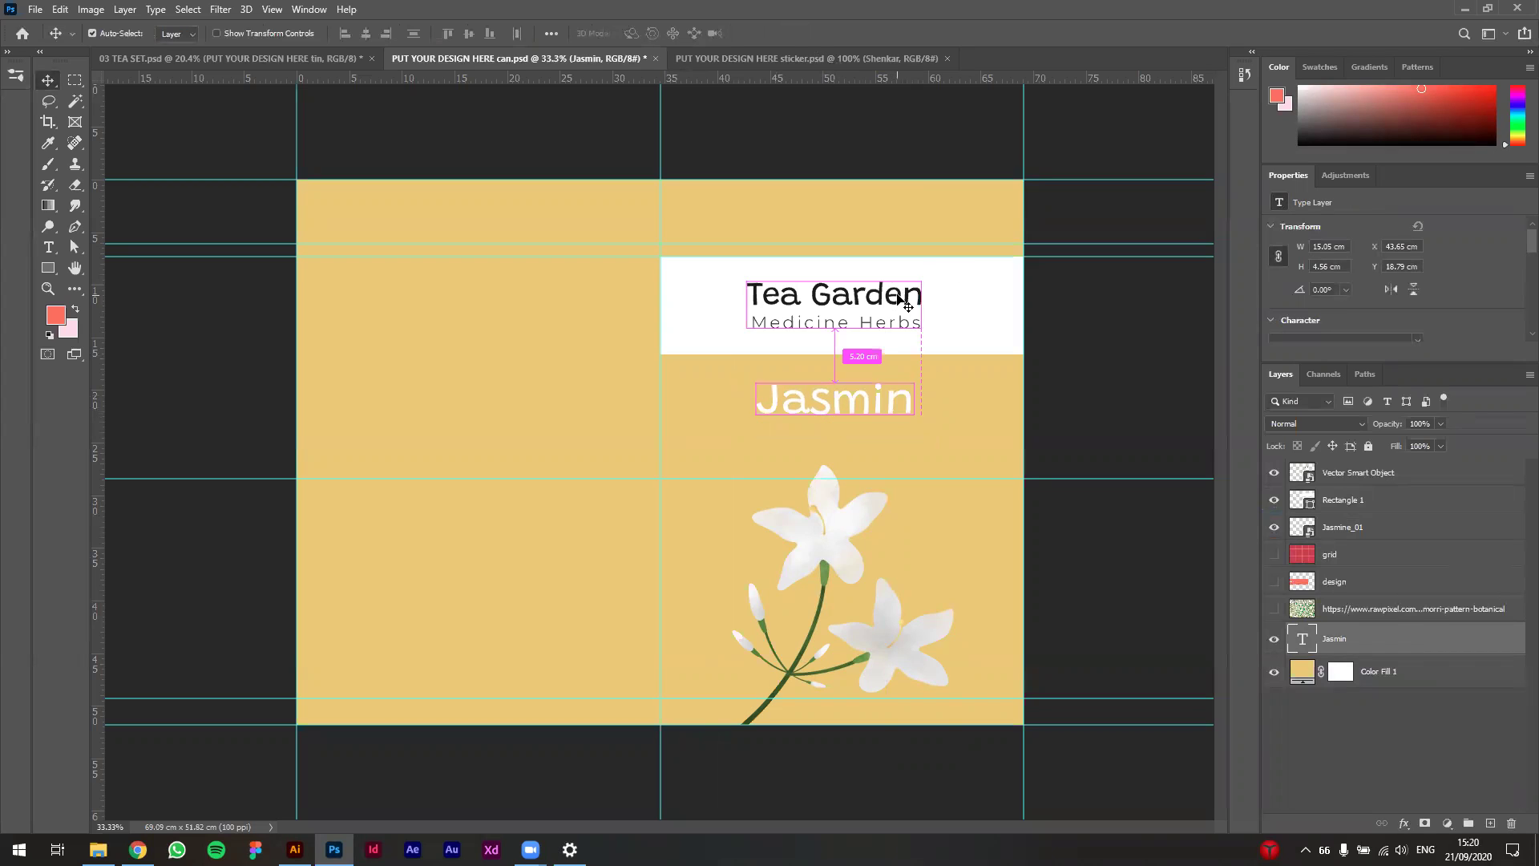
Step: Scale the Tea Garden logotype down inside the white rectangle to about 11.76 × 3.18 cm
left_click(906, 304)
key("ctrl+t")
left_click_drag(838, 330, 838, 325)
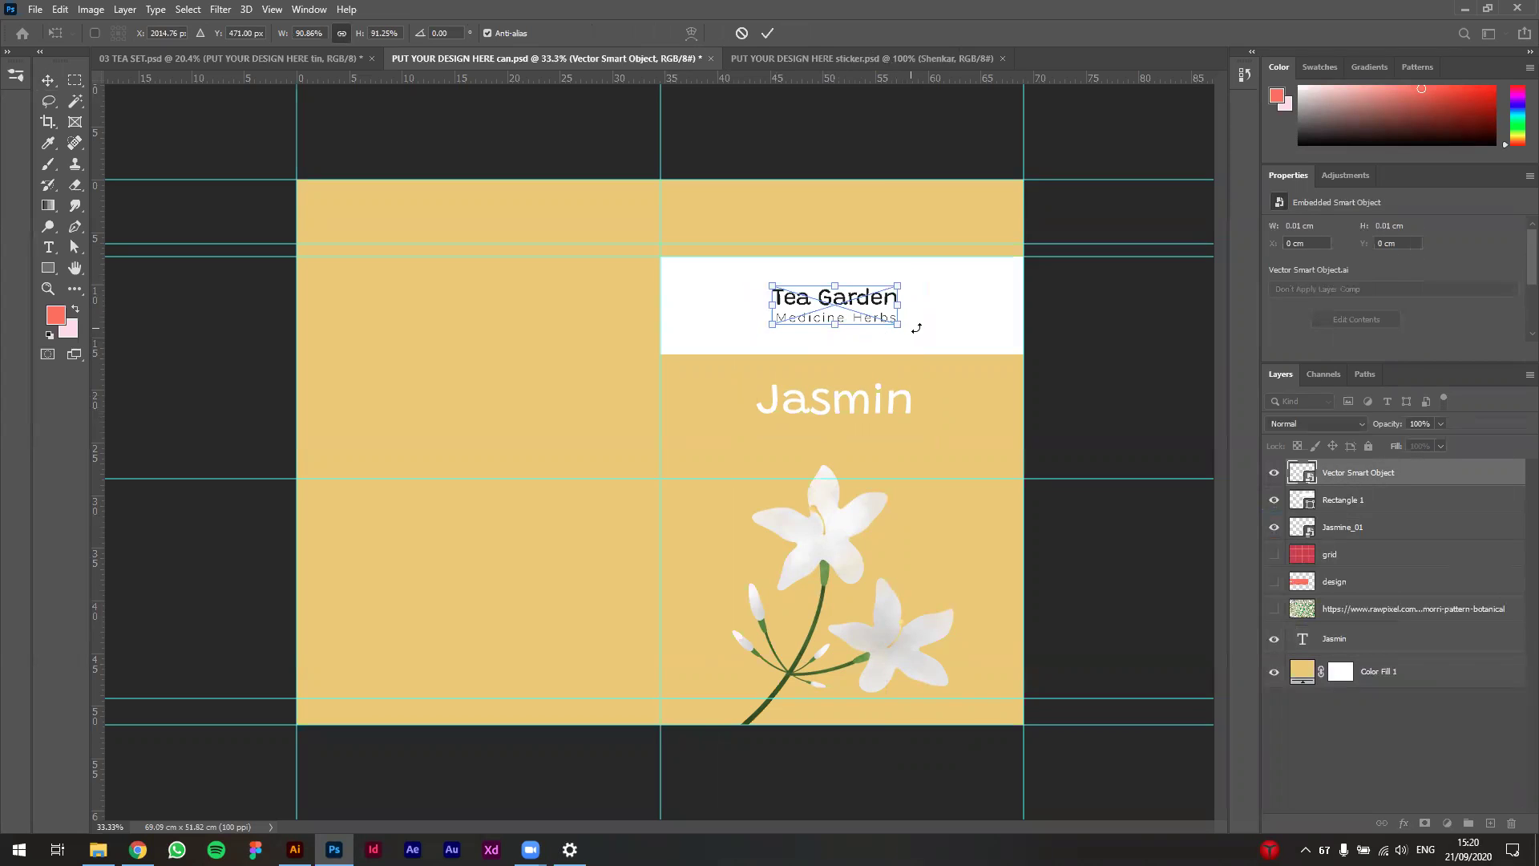
left_click(767, 33)
Step: Shorten the white rectangle behind the logotype from its lower edge to a height of about 303 px
left_click(954, 311)
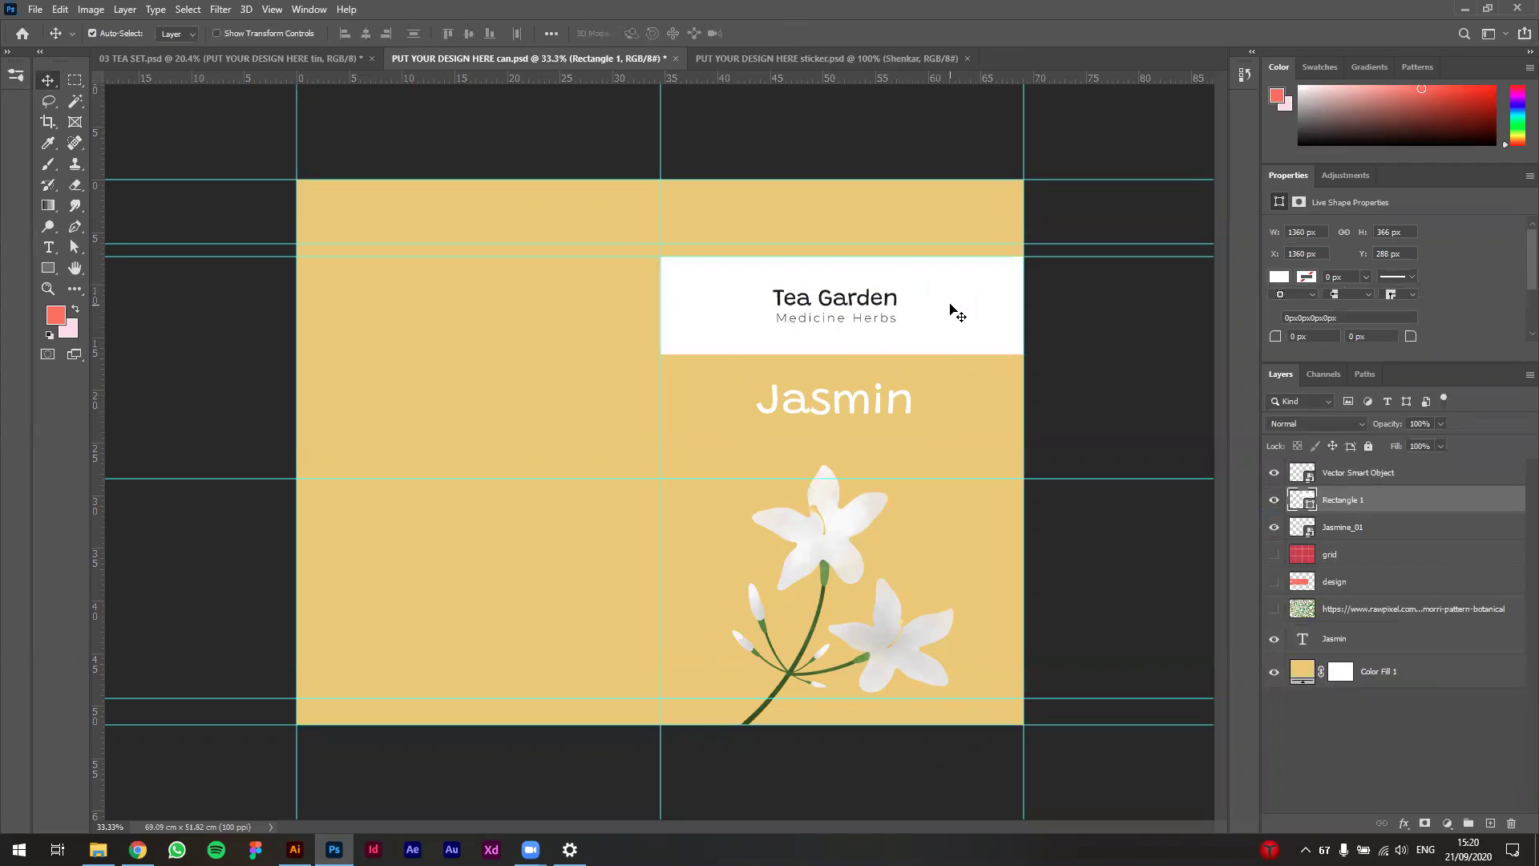
key("ctrl+t")
mouse_move(662, 306)
left_mouse_down()
mouse_move(741, 310)
mouse_move(660, 306)
left_mouse_up()
mouse_move(846, 355)
left_mouse_down()
mouse_move(842, 302)
mouse_move(843, 337)
left_mouse_up()
key("ctrl+z")
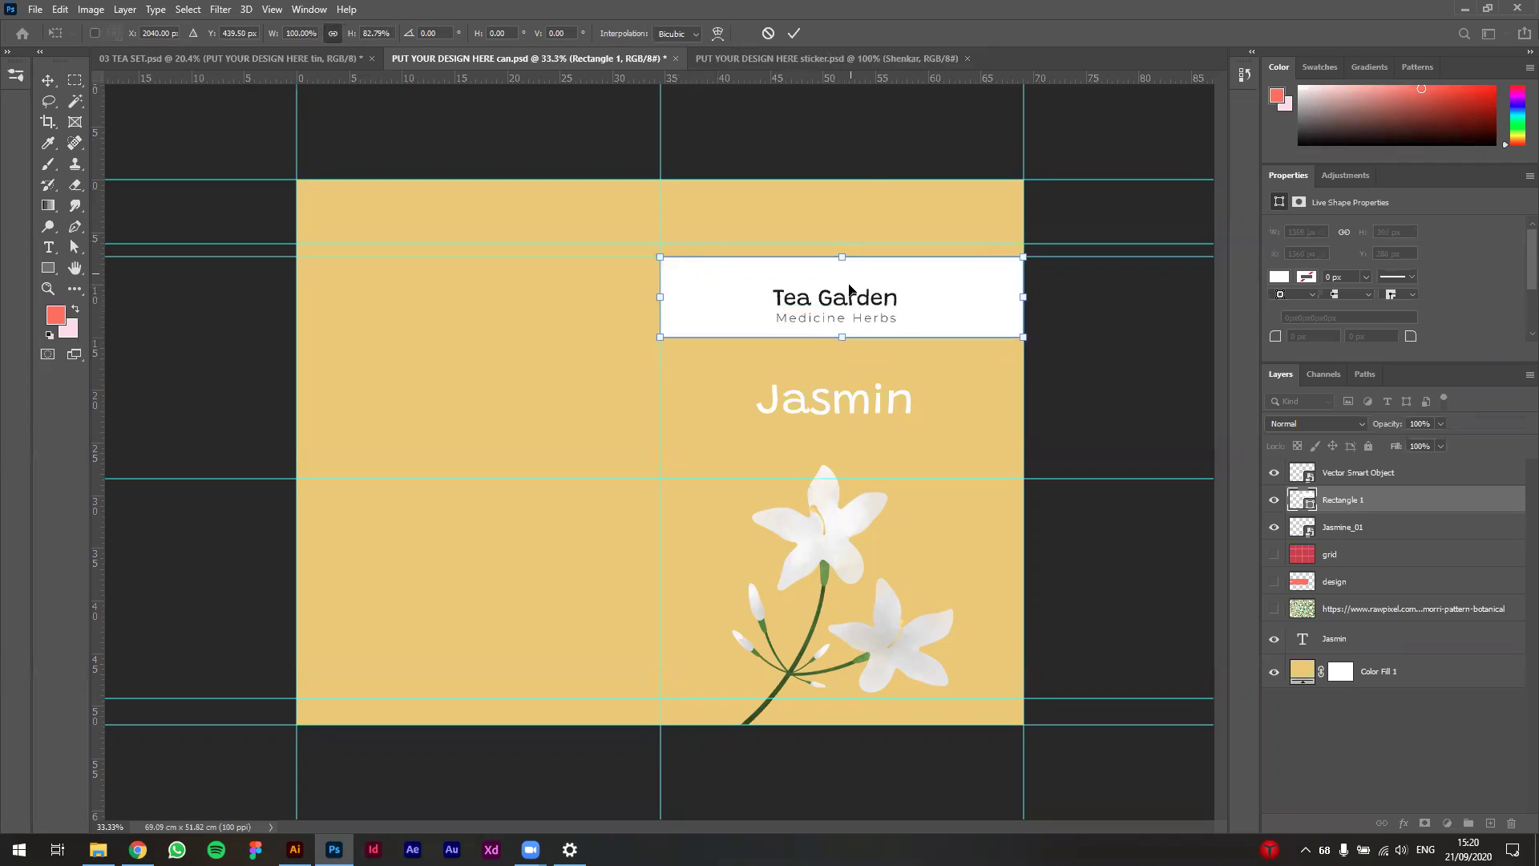
left_click(794, 33)
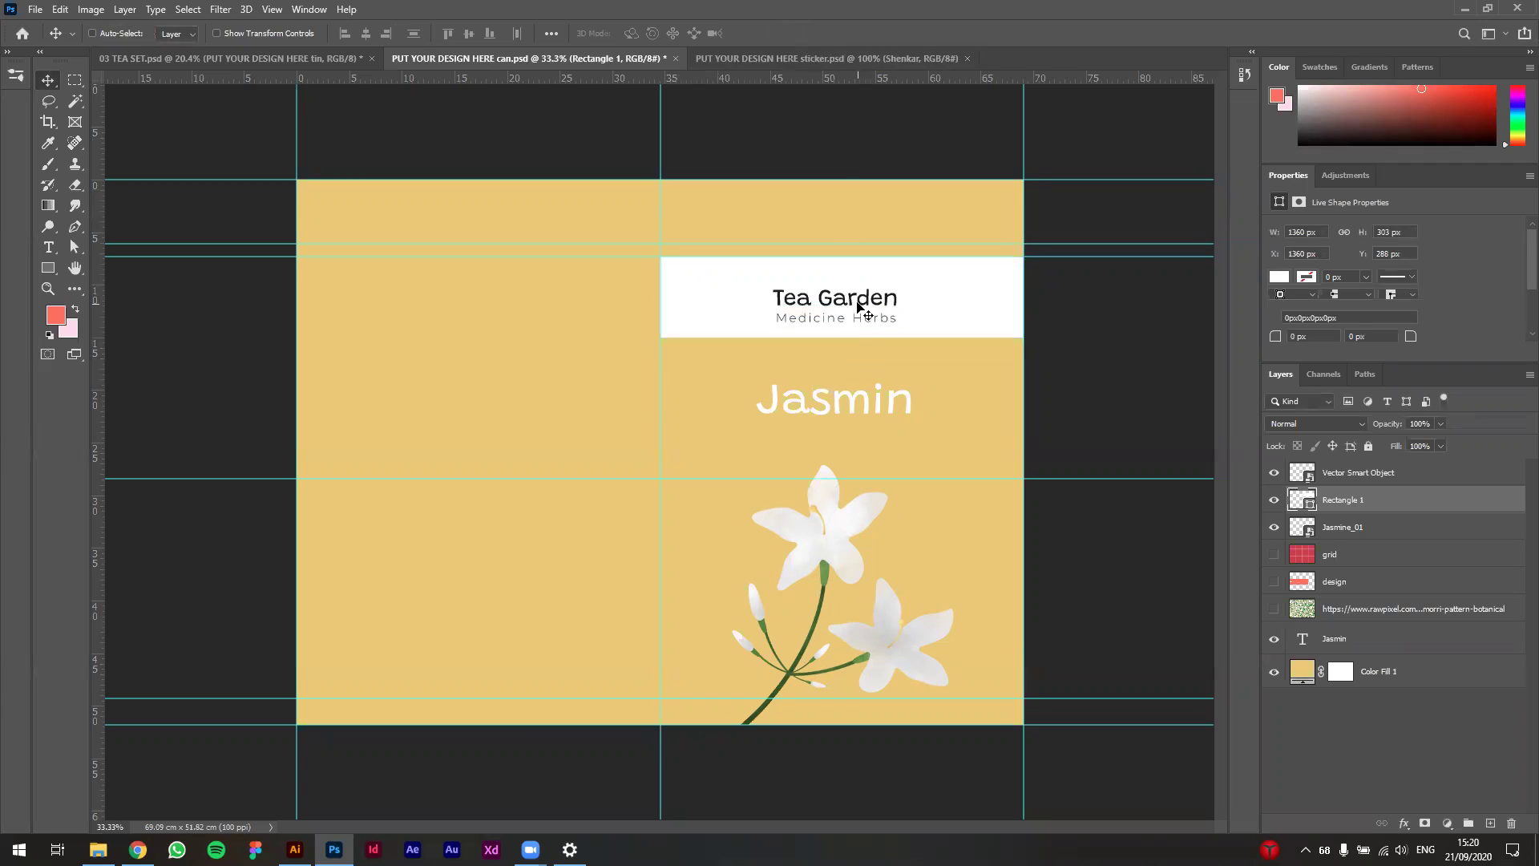
Step: Nudge the logotype up to Y 9.57 cm within the shortened white rectangle, and save the artwork to update the mockup
left_click_drag(862, 309, 865, 311)
left_click(1355, 477)
key("shift+Up")
key("shift+Up")
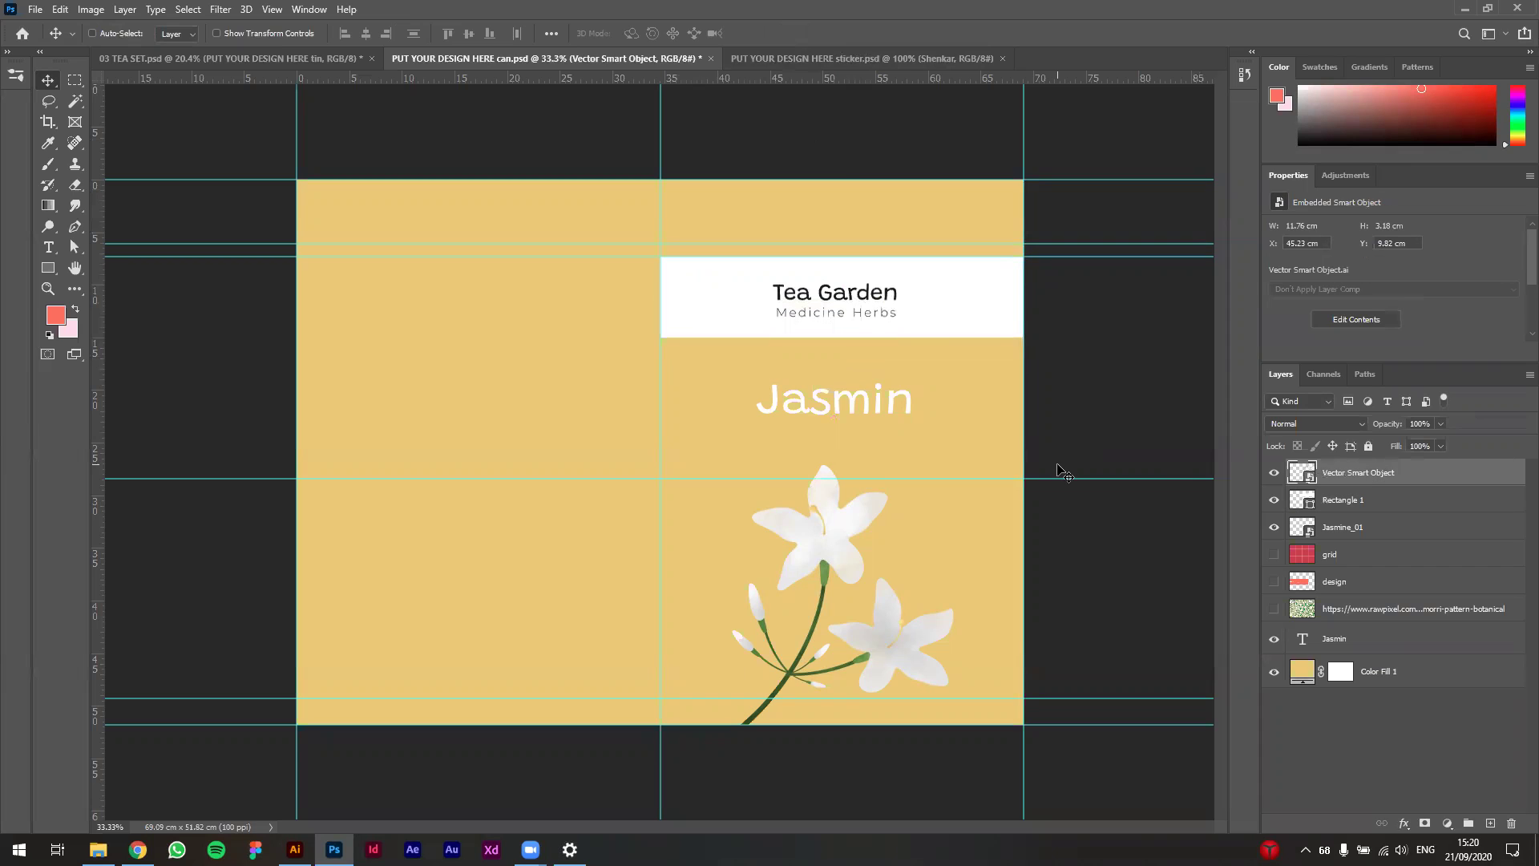
key("shift+Up")
key("ctrl+s")
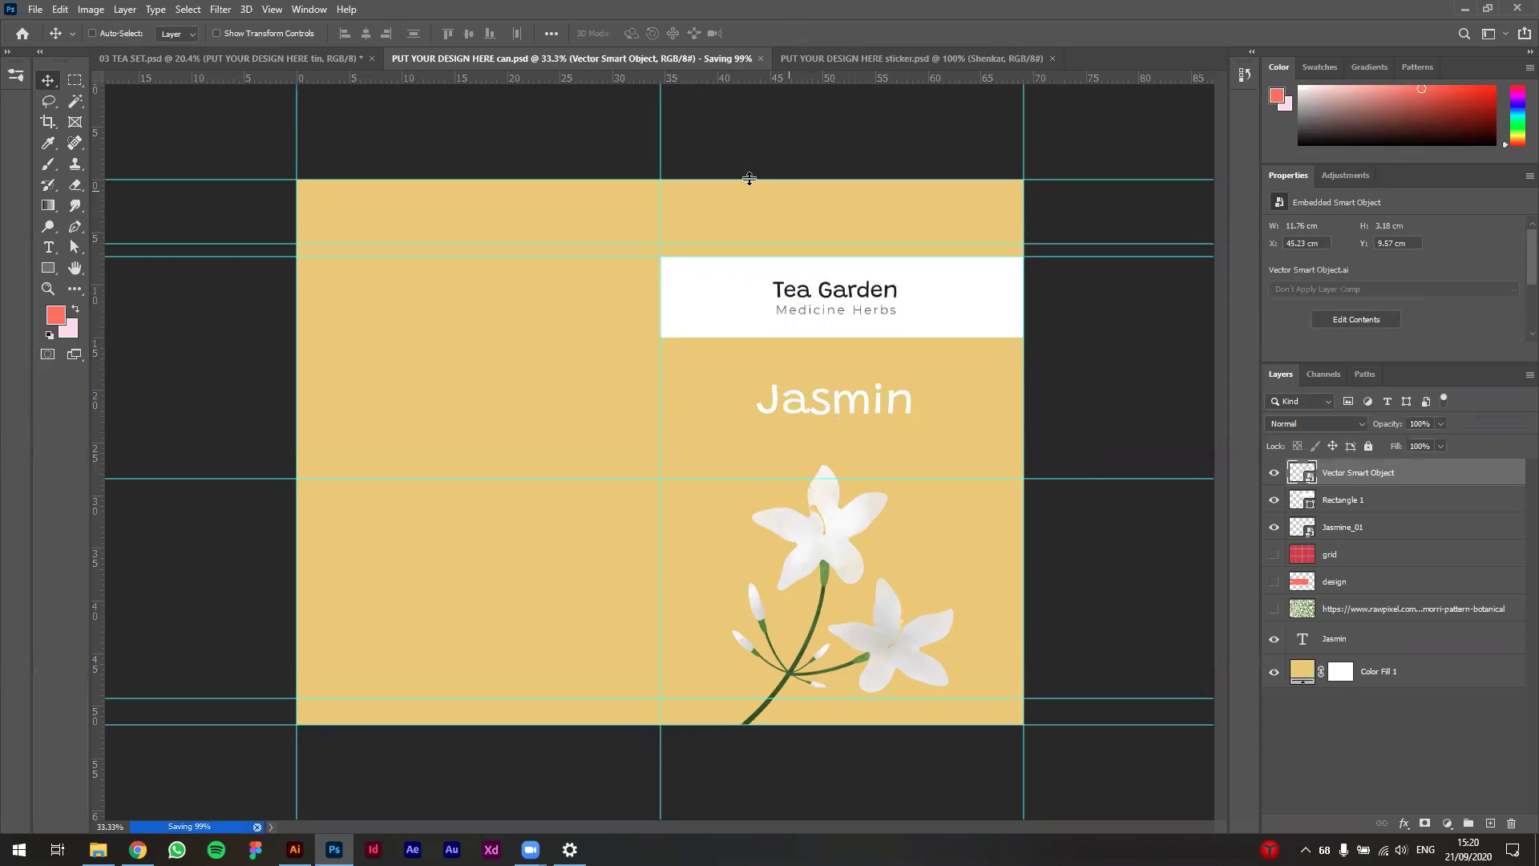
Step: In 03 TEA SET.psd, collapse the layer groups and hide the CUP group and the separate Add leaves shadow group
left_click(303, 60)
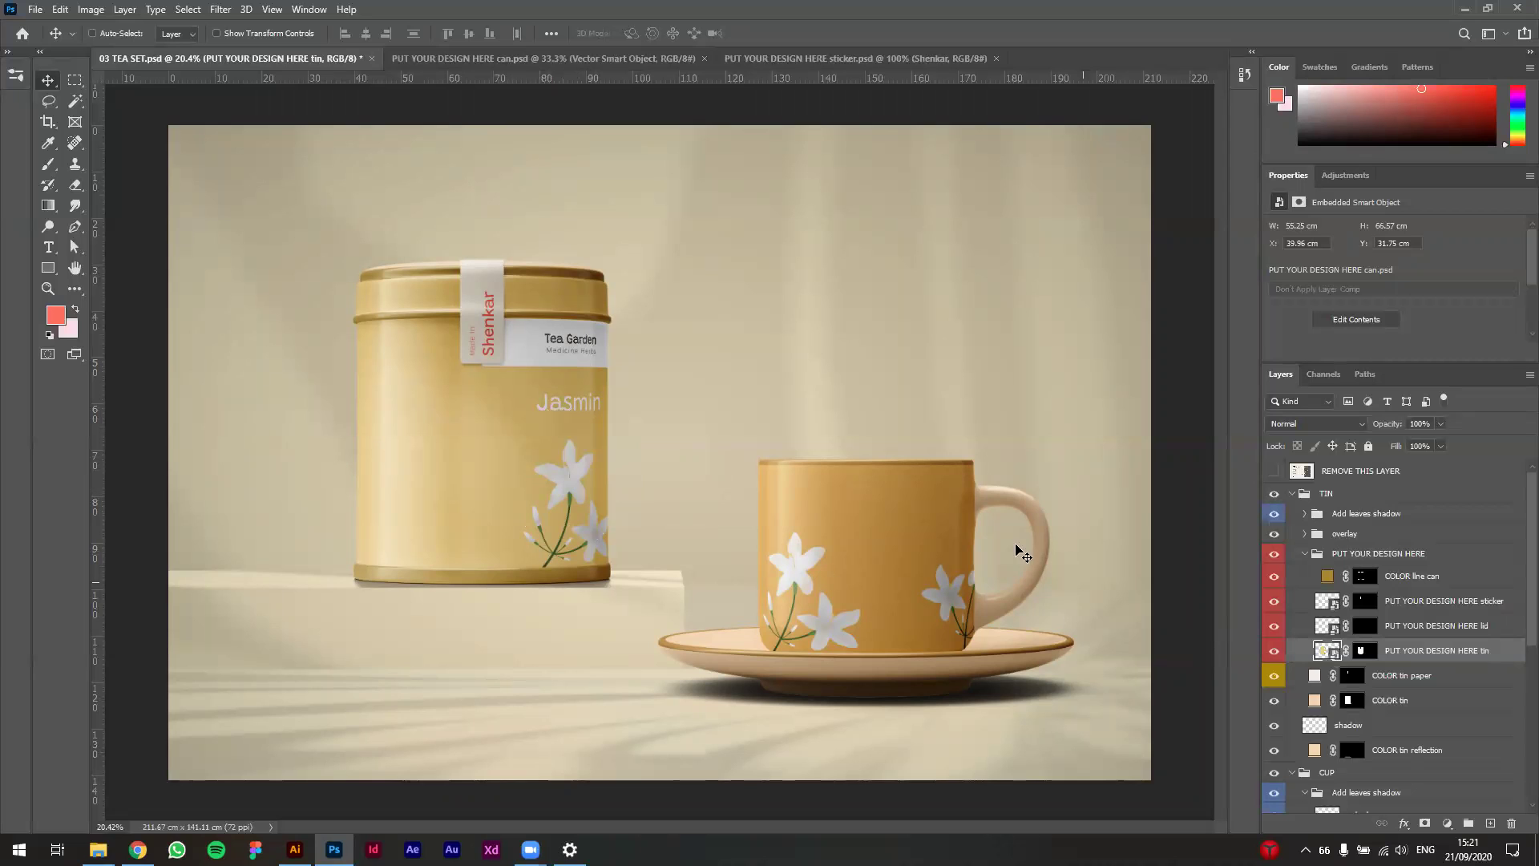
left_click(1304, 554)
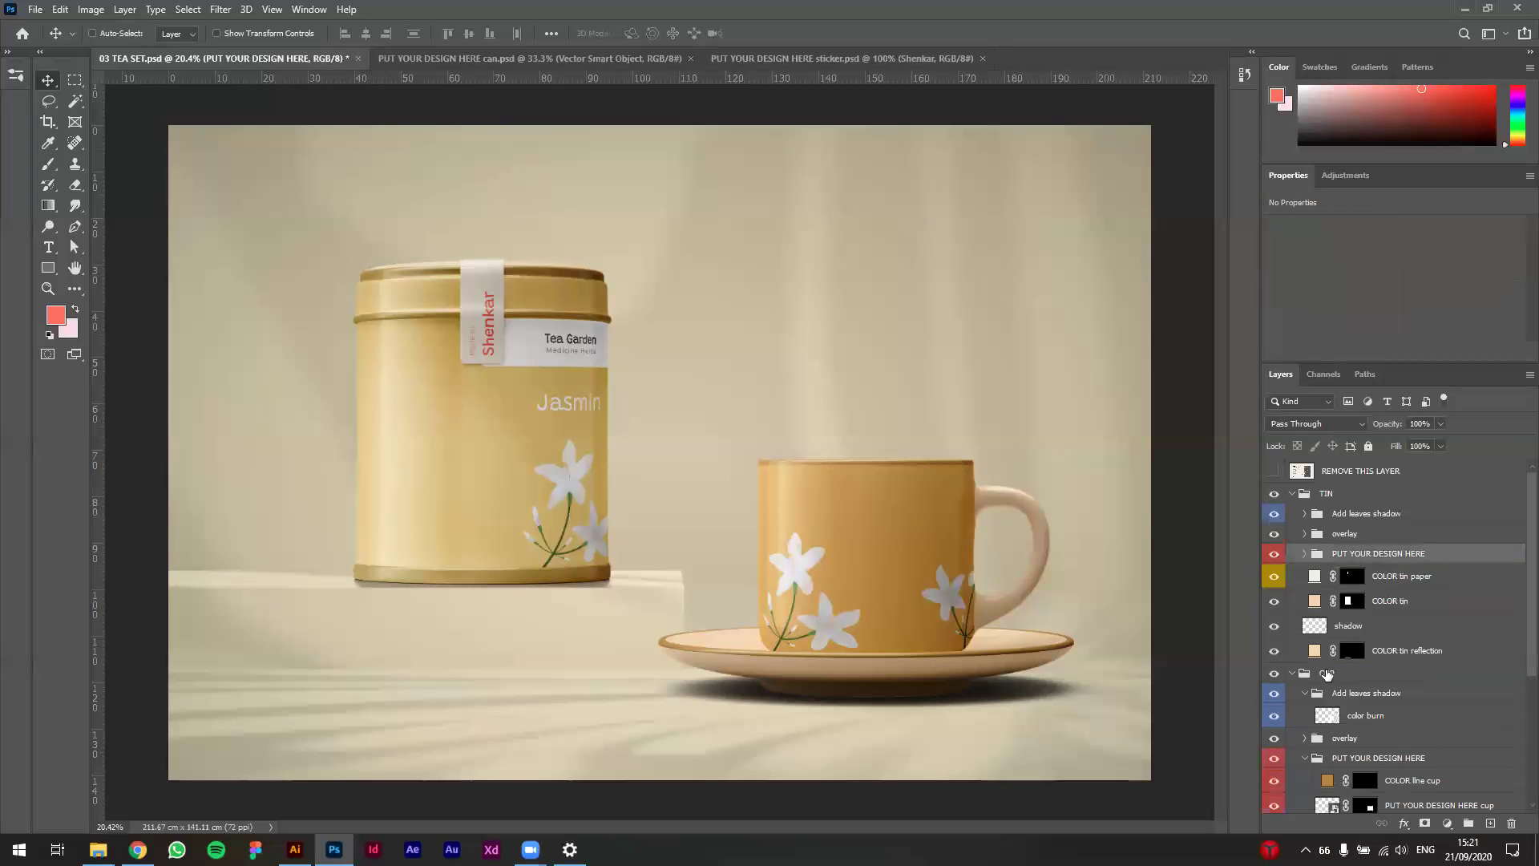
left_click(1275, 673)
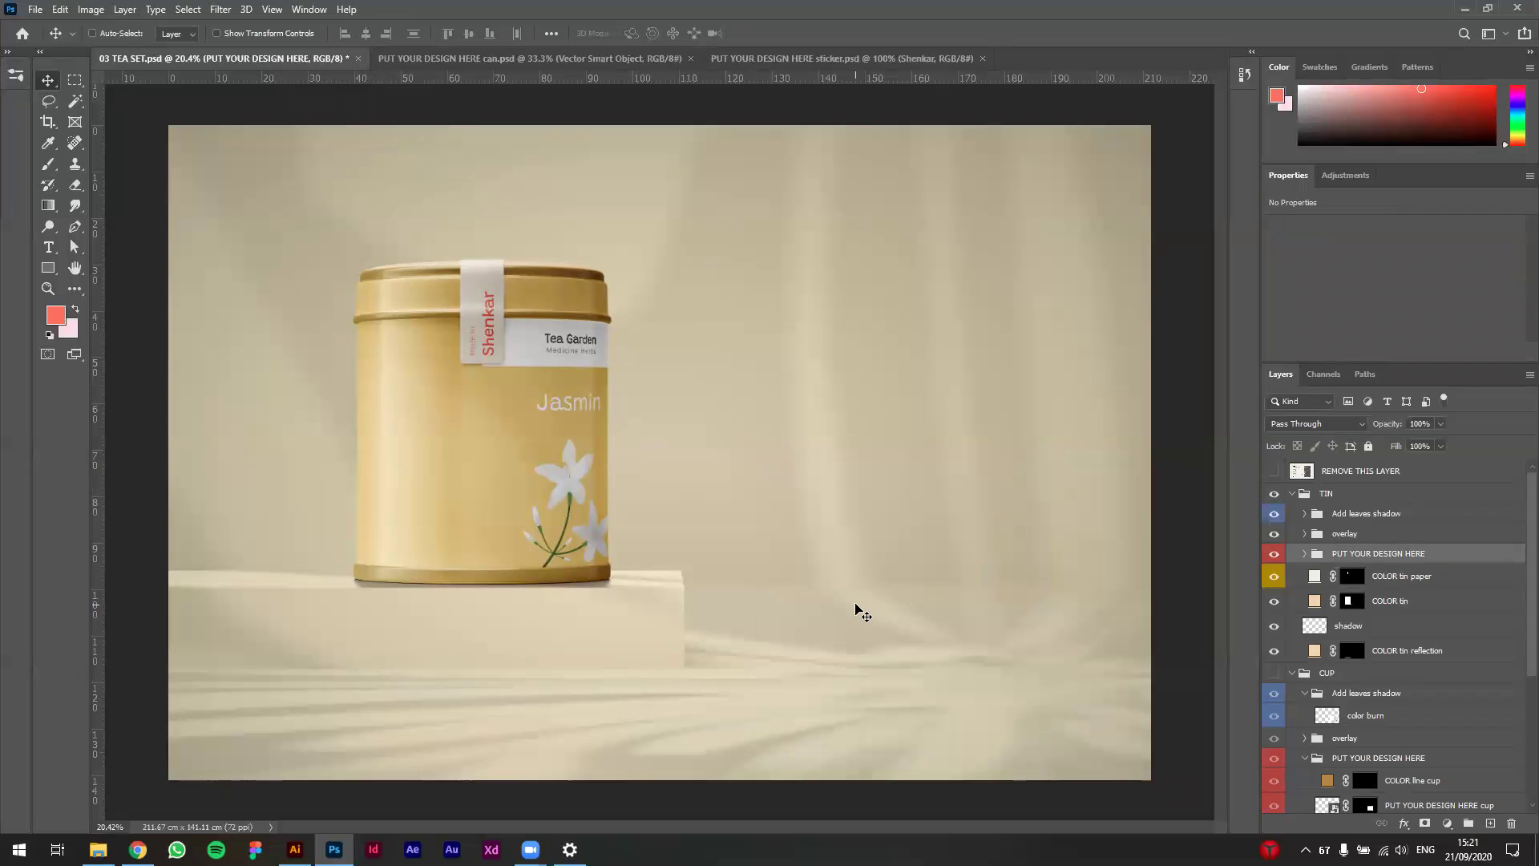
left_click(1293, 674, "ctrl")
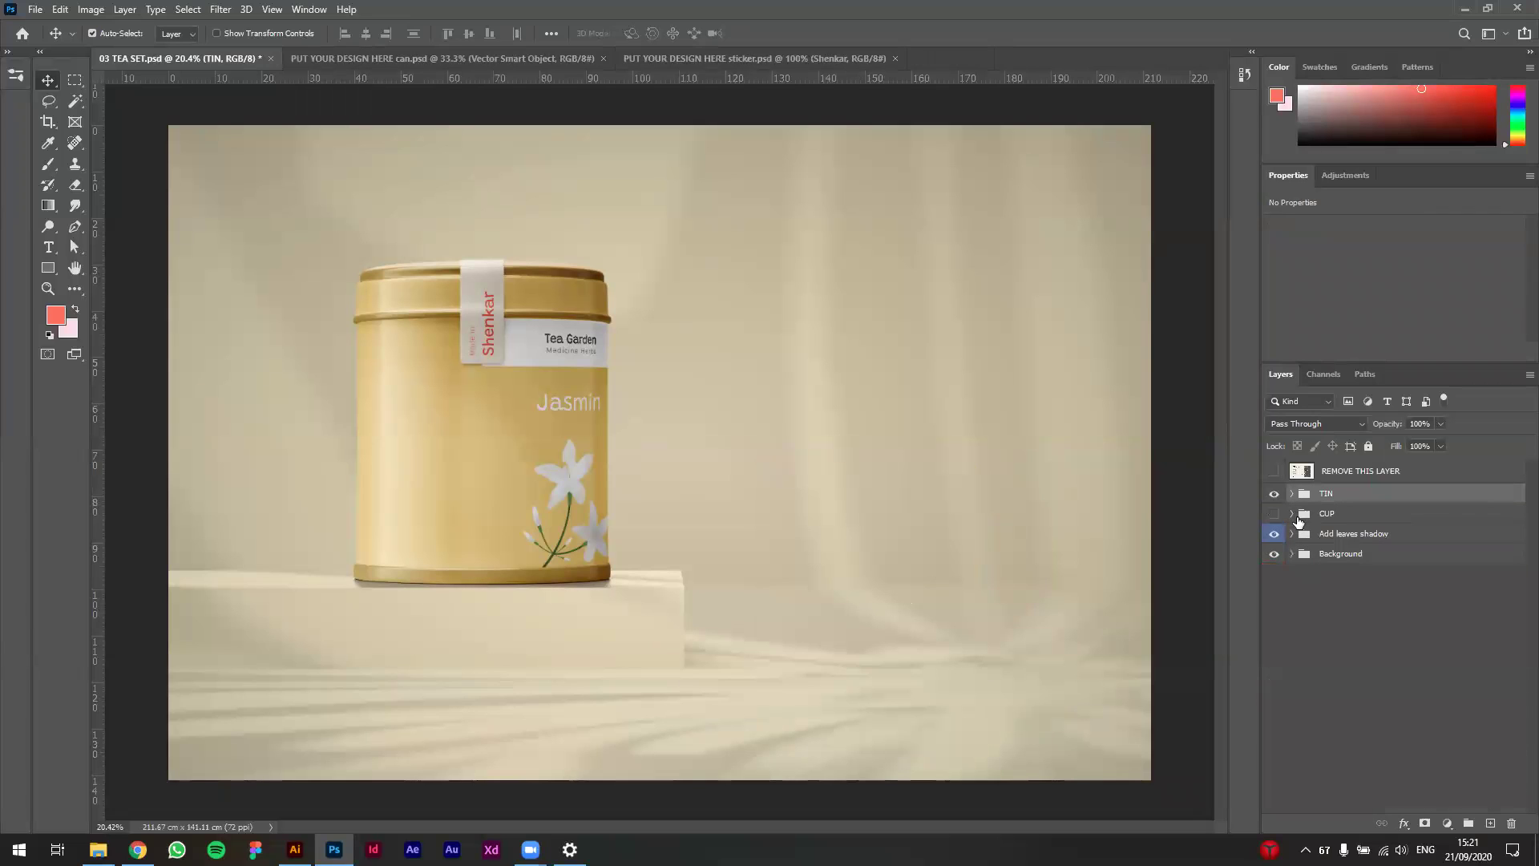
left_click(1274, 533)
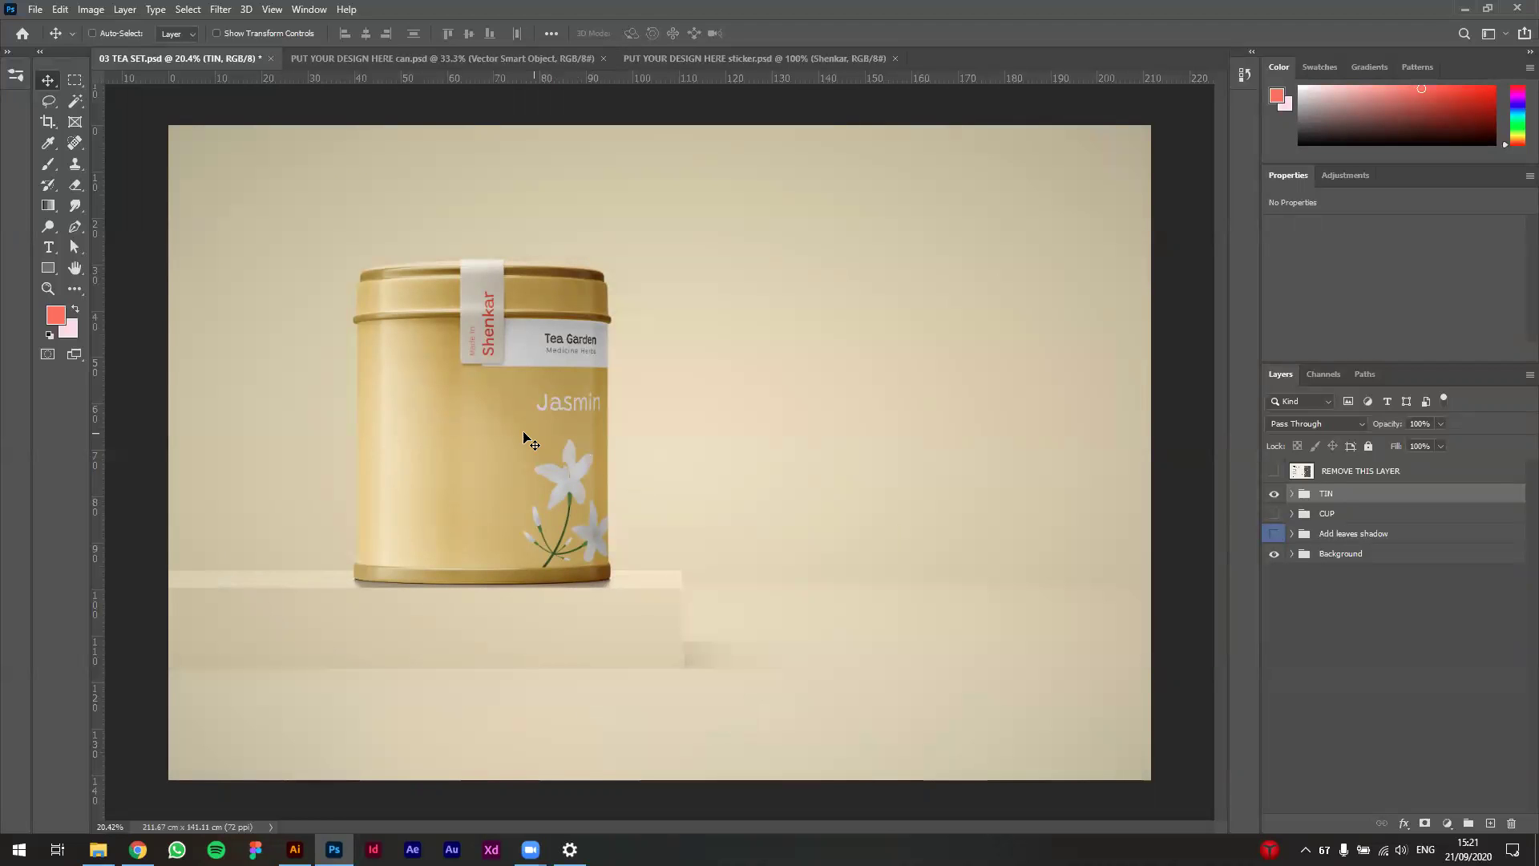
Step: Inspect the tin's design up close in the mockup, and save 03 TEA SET.psd
left_click_drag(517, 437, 831, 474)
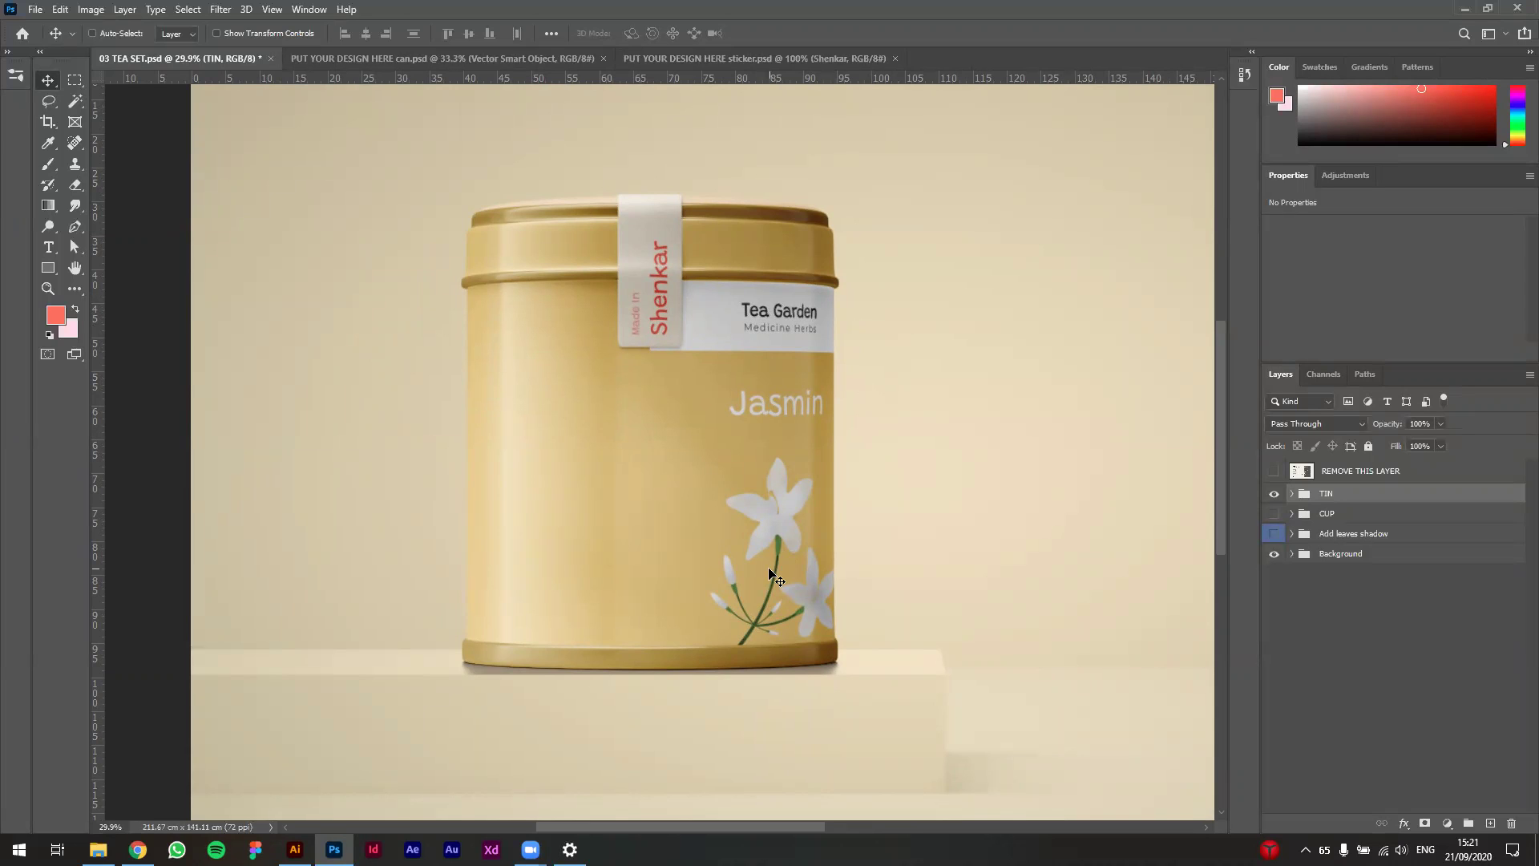
left_click_drag(770, 575, 741, 579)
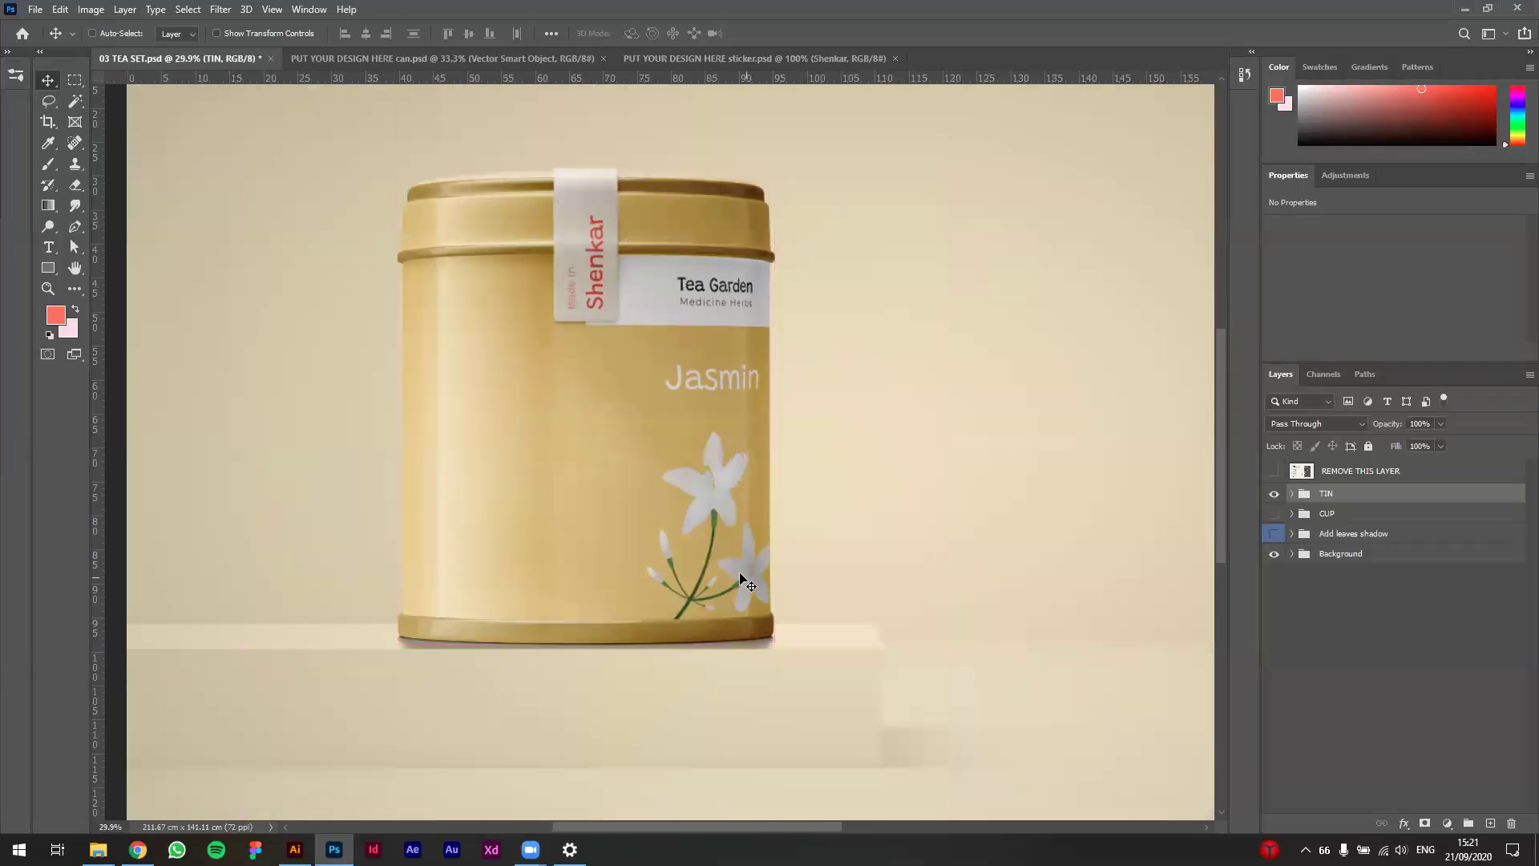
scroll(883, 612, "down", 3)
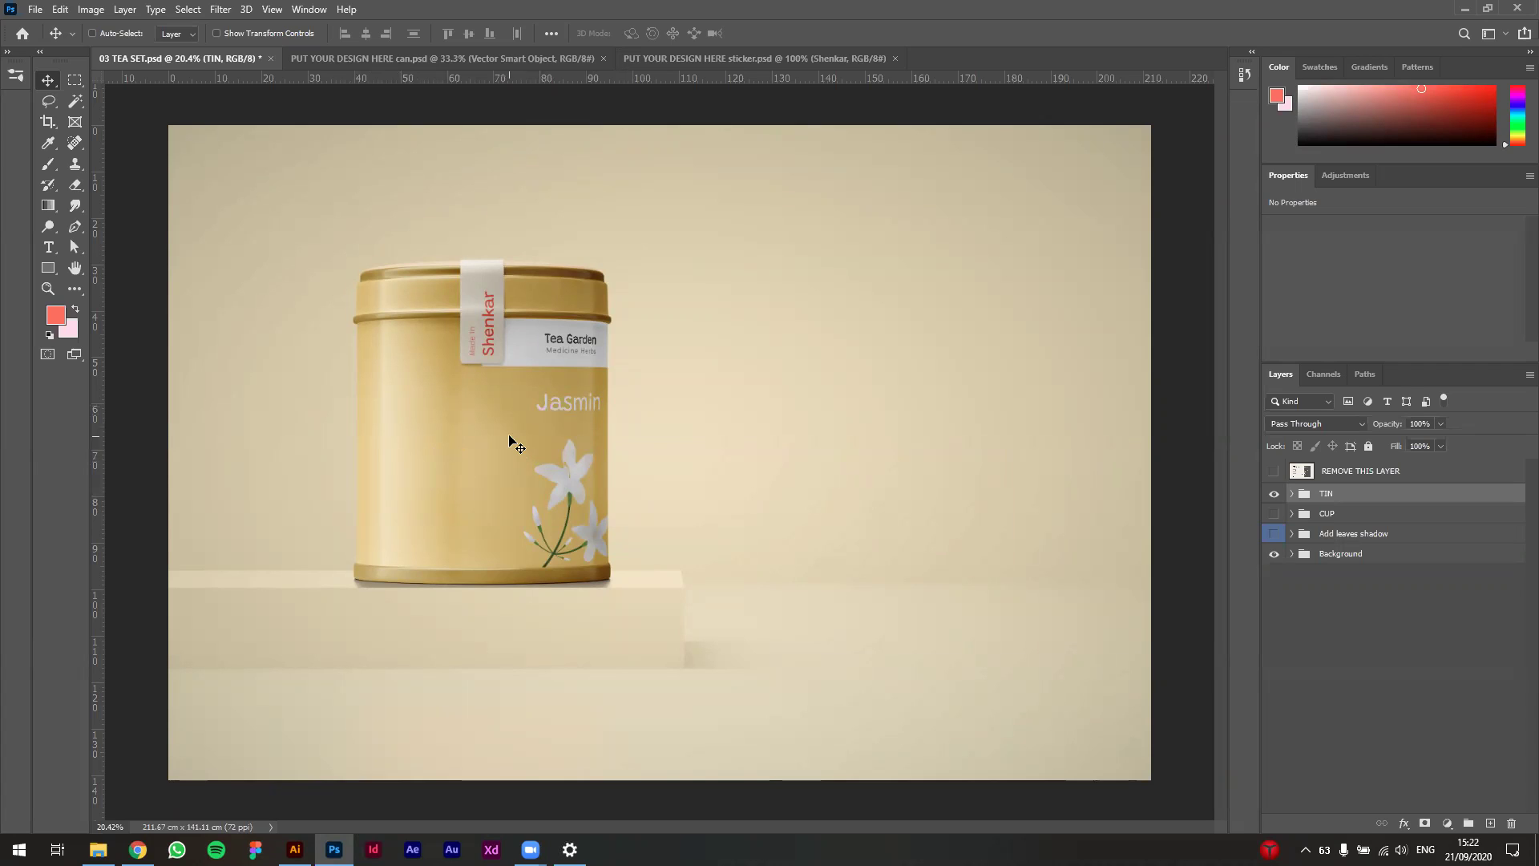
key("ctrl+s")
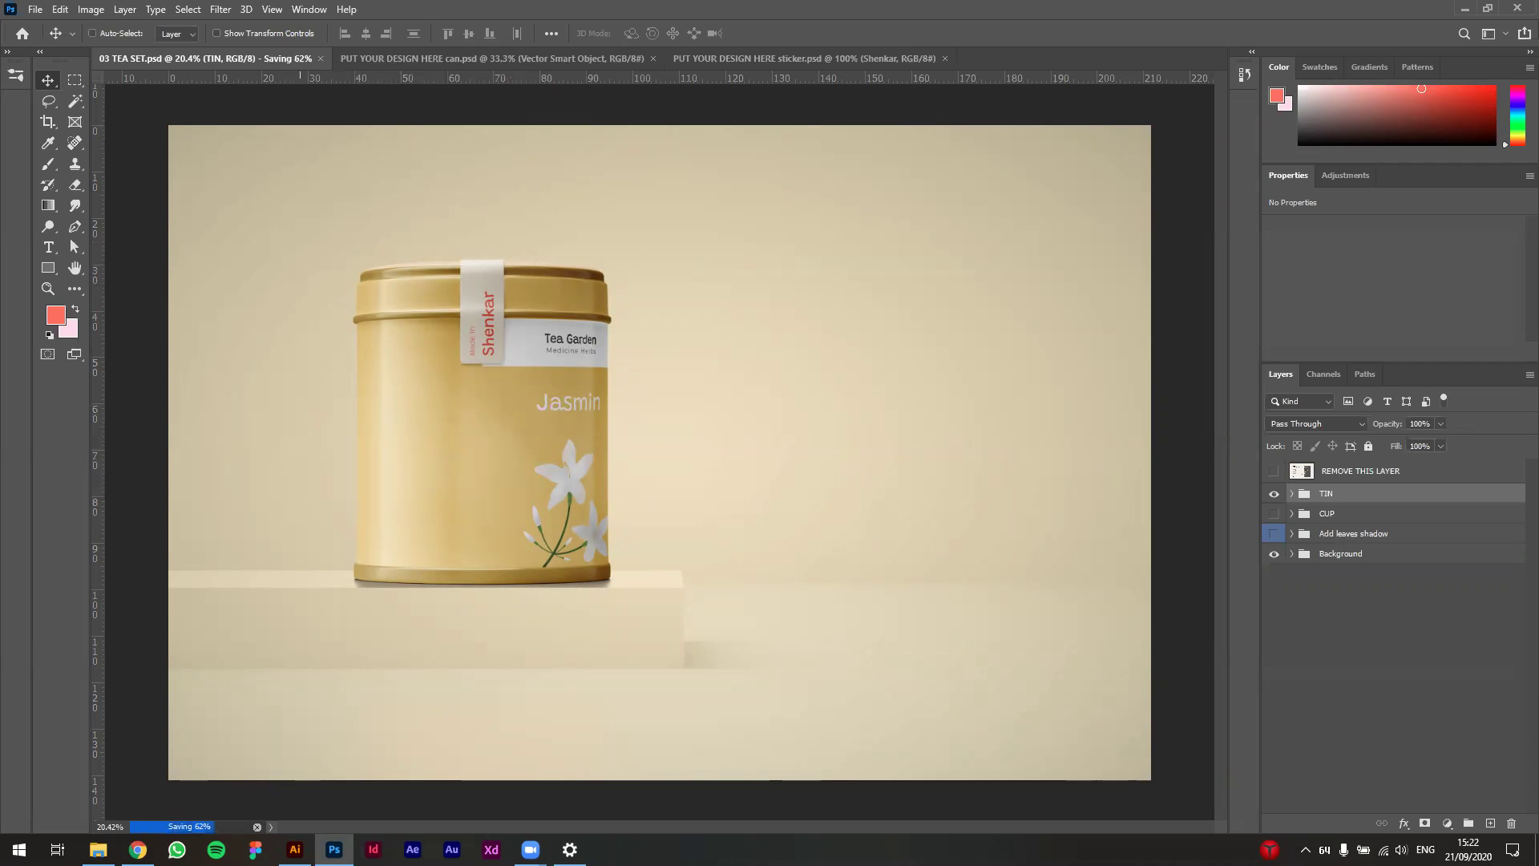
Step: Switch to Tea_06.ai in Illustrator and examine the jasmine drawings and the jasmine, chamomile and mint reference images
left_click(294, 849)
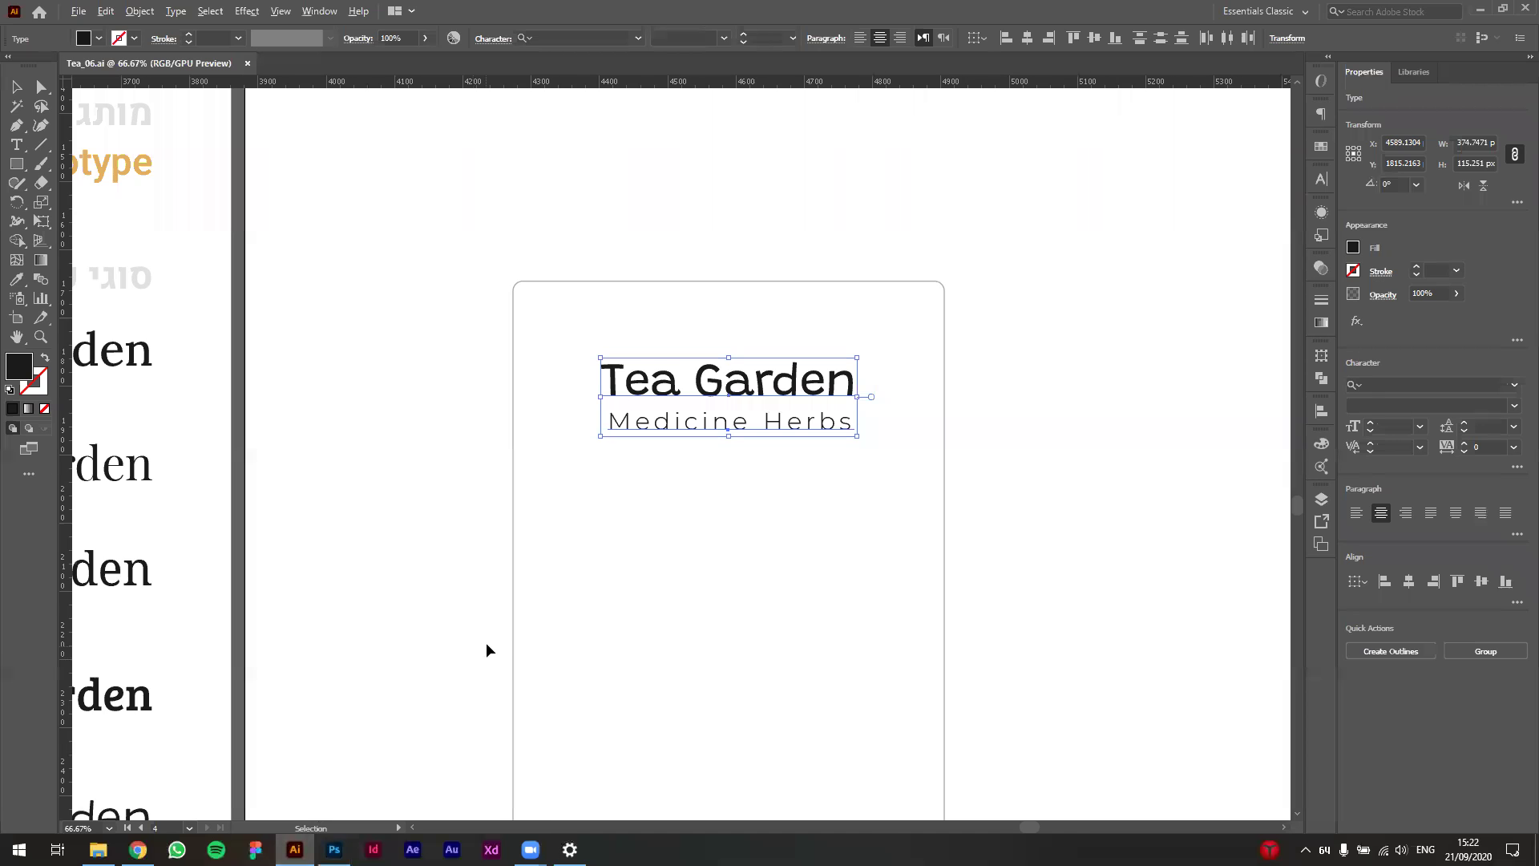
left_click_drag(776, 559, 982, 470)
left_click_drag(282, 467, 516, 344)
scroll(564, 476, "down", 3)
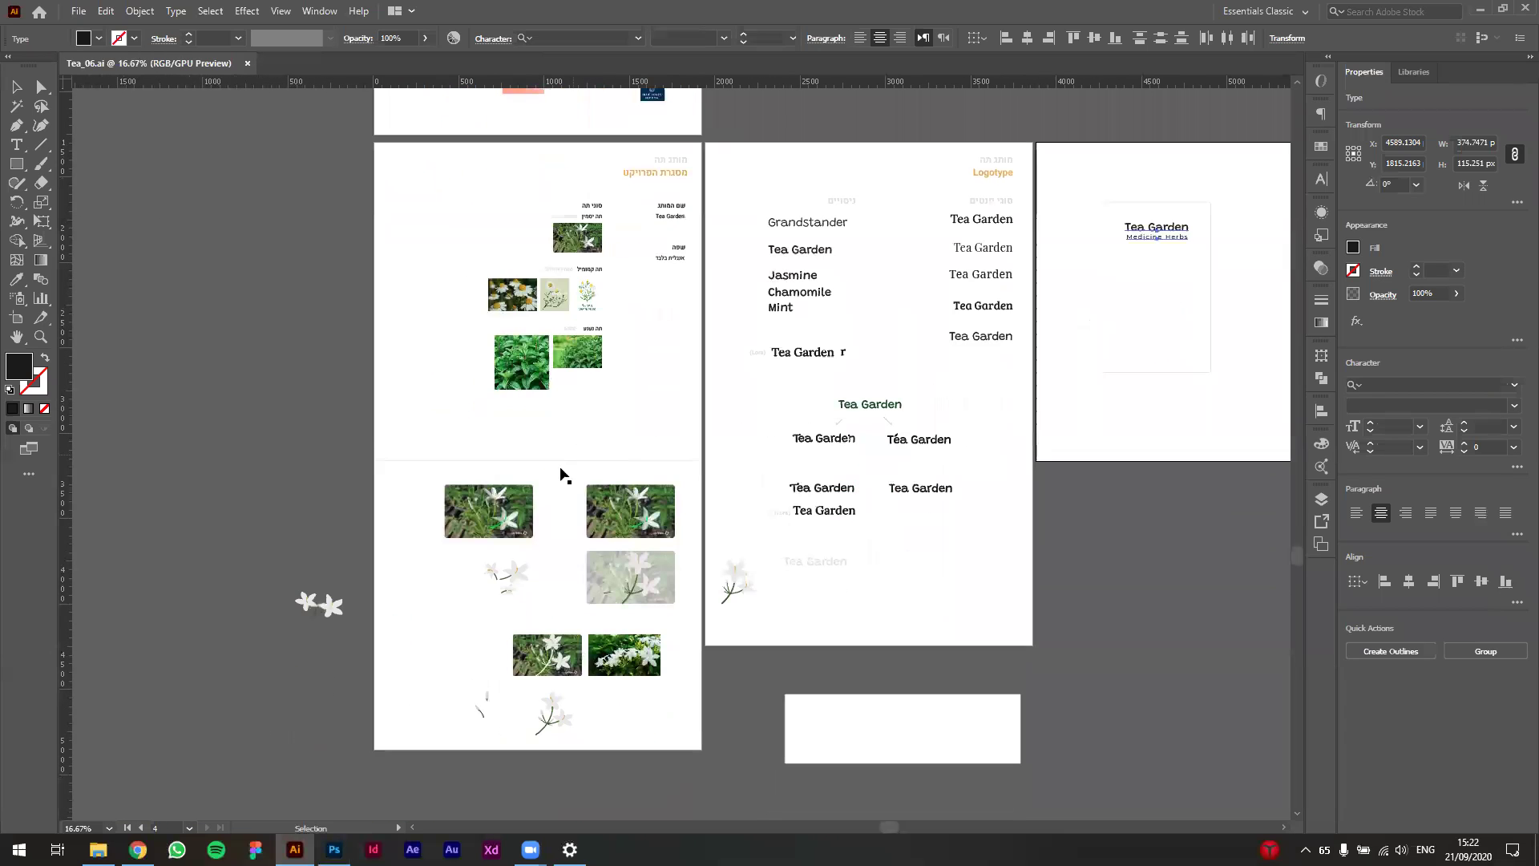
scroll(563, 477, "up", 3)
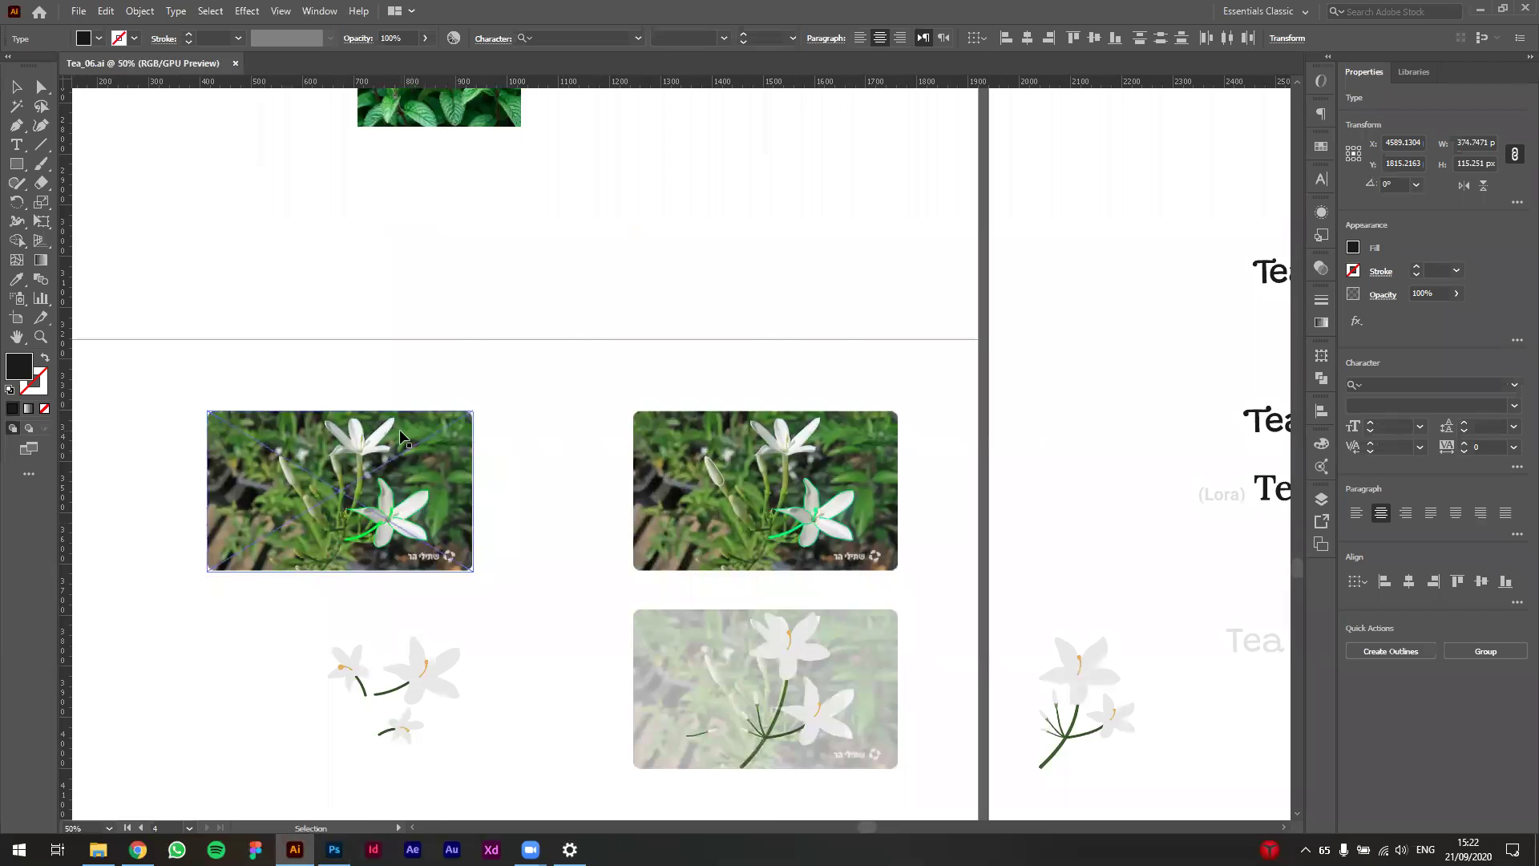
scroll(567, 443, "down", 2)
scroll(553, 457, "down", 2)
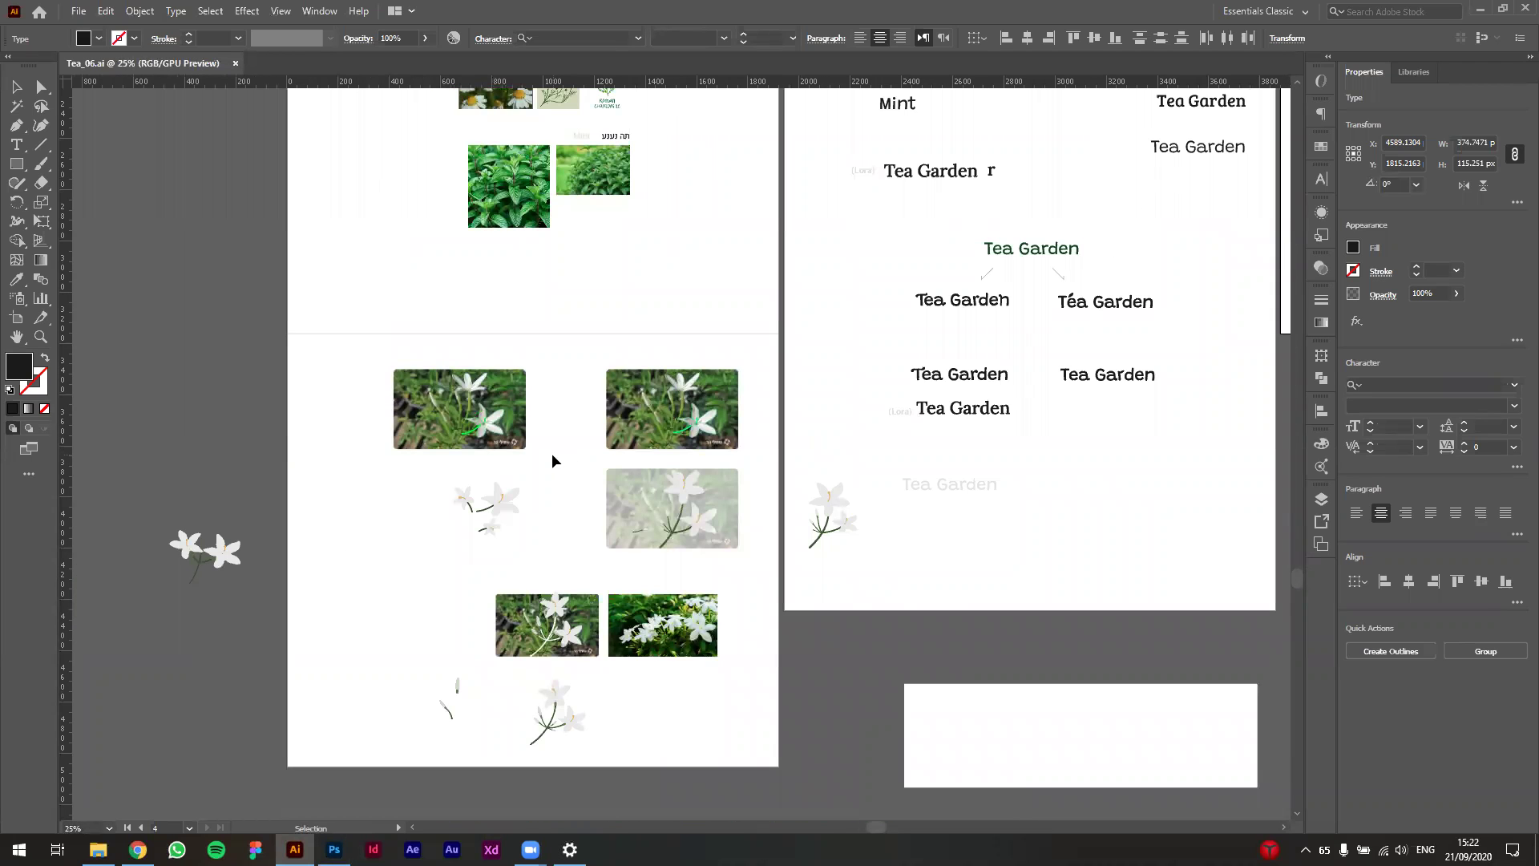
scroll(553, 441, "up", 5)
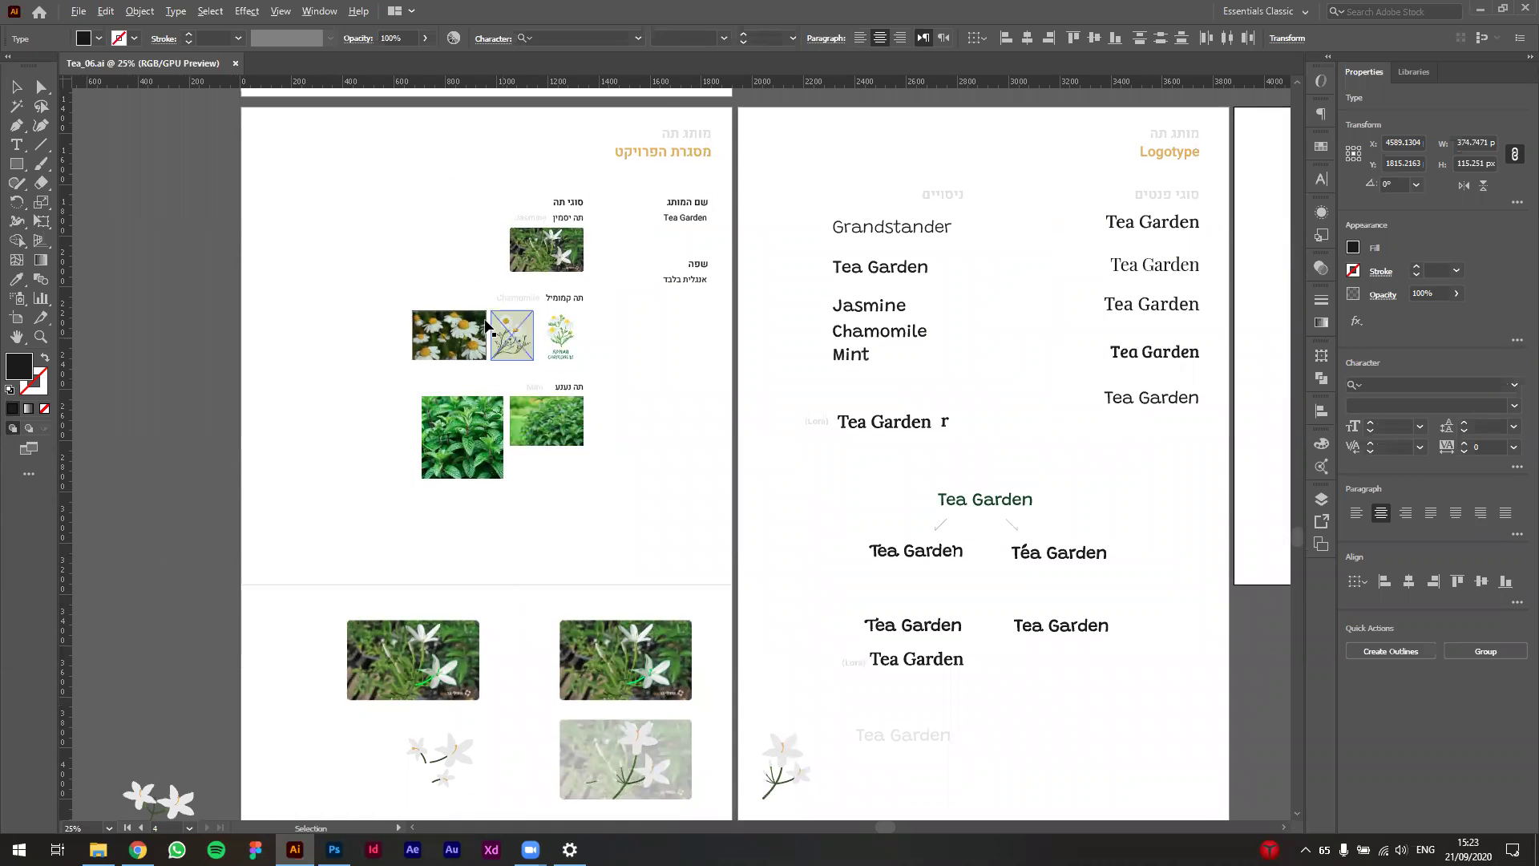
scroll(485, 325, "up", 2)
scroll(677, 433, "up", 2)
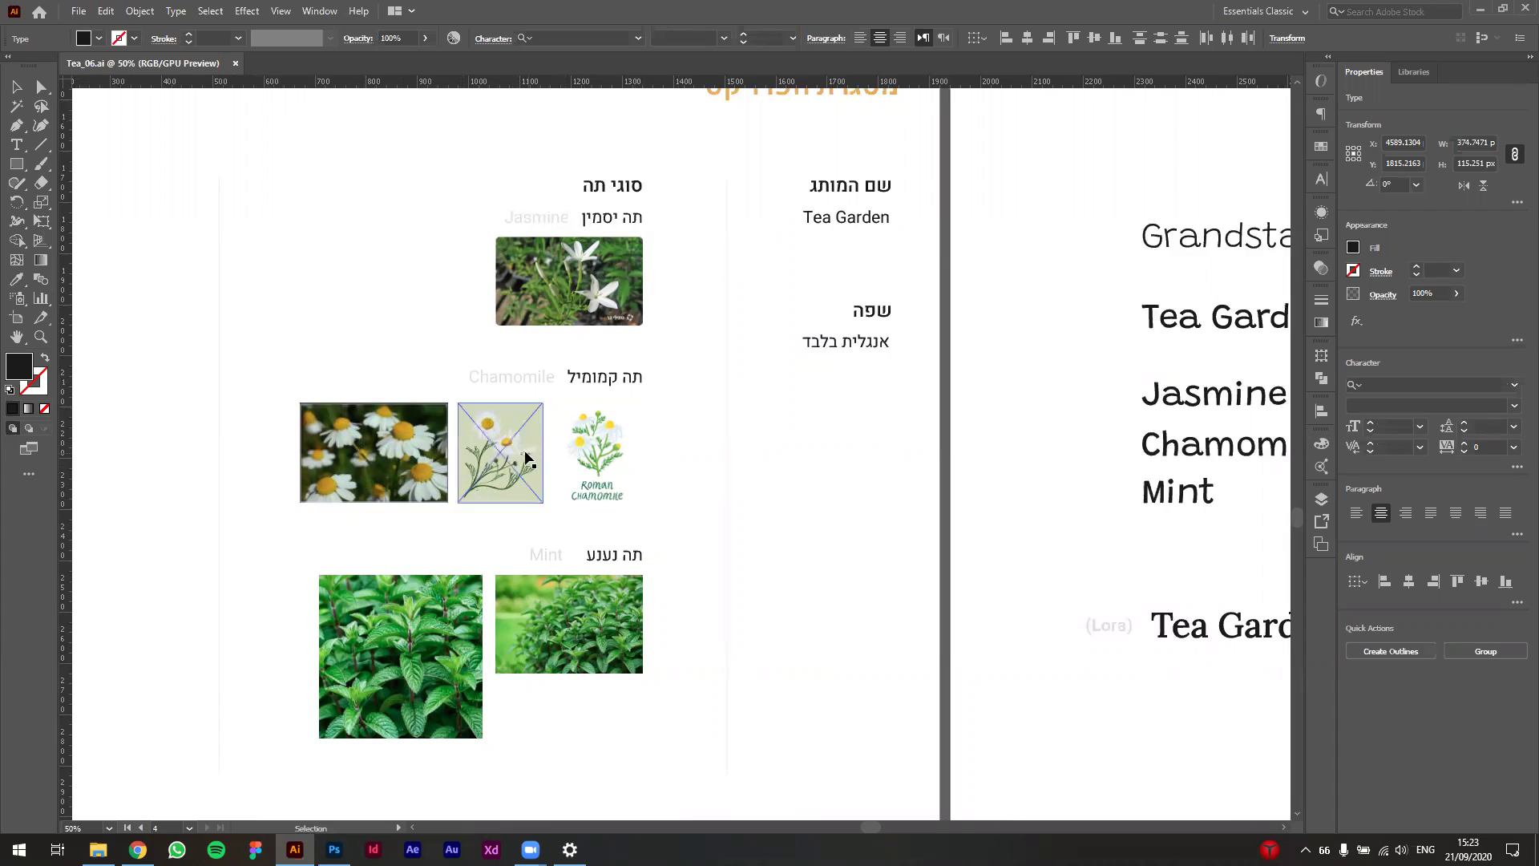
scroll(706, 541, "left", 2)
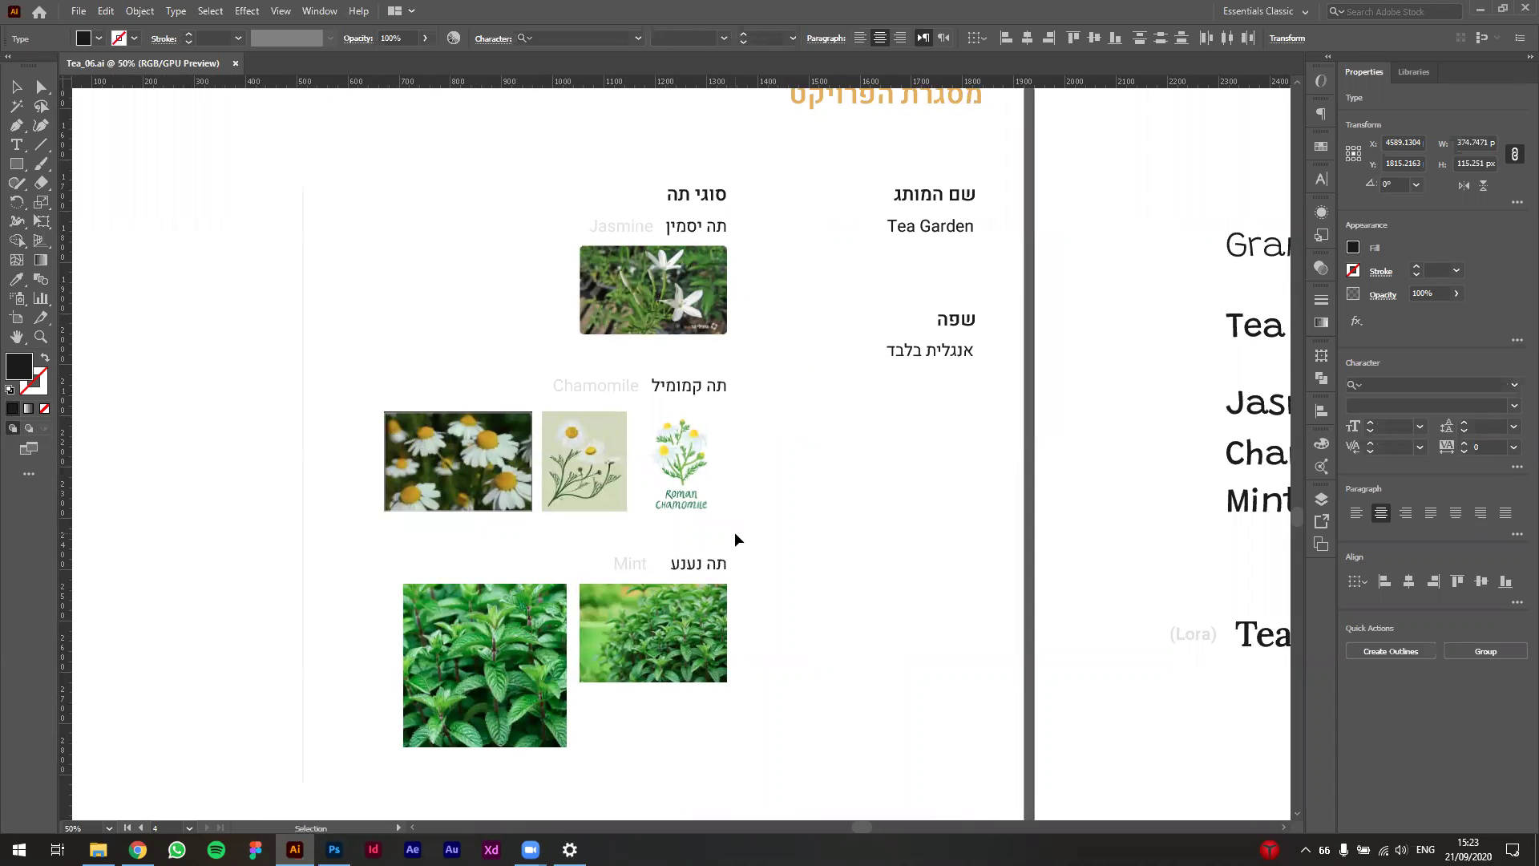
Step: Compare the tin's jasmine illustration in the Photoshop mockup with the chamomile references in Tea_06.ai, finishing on the mockup
key("alt+Tab")
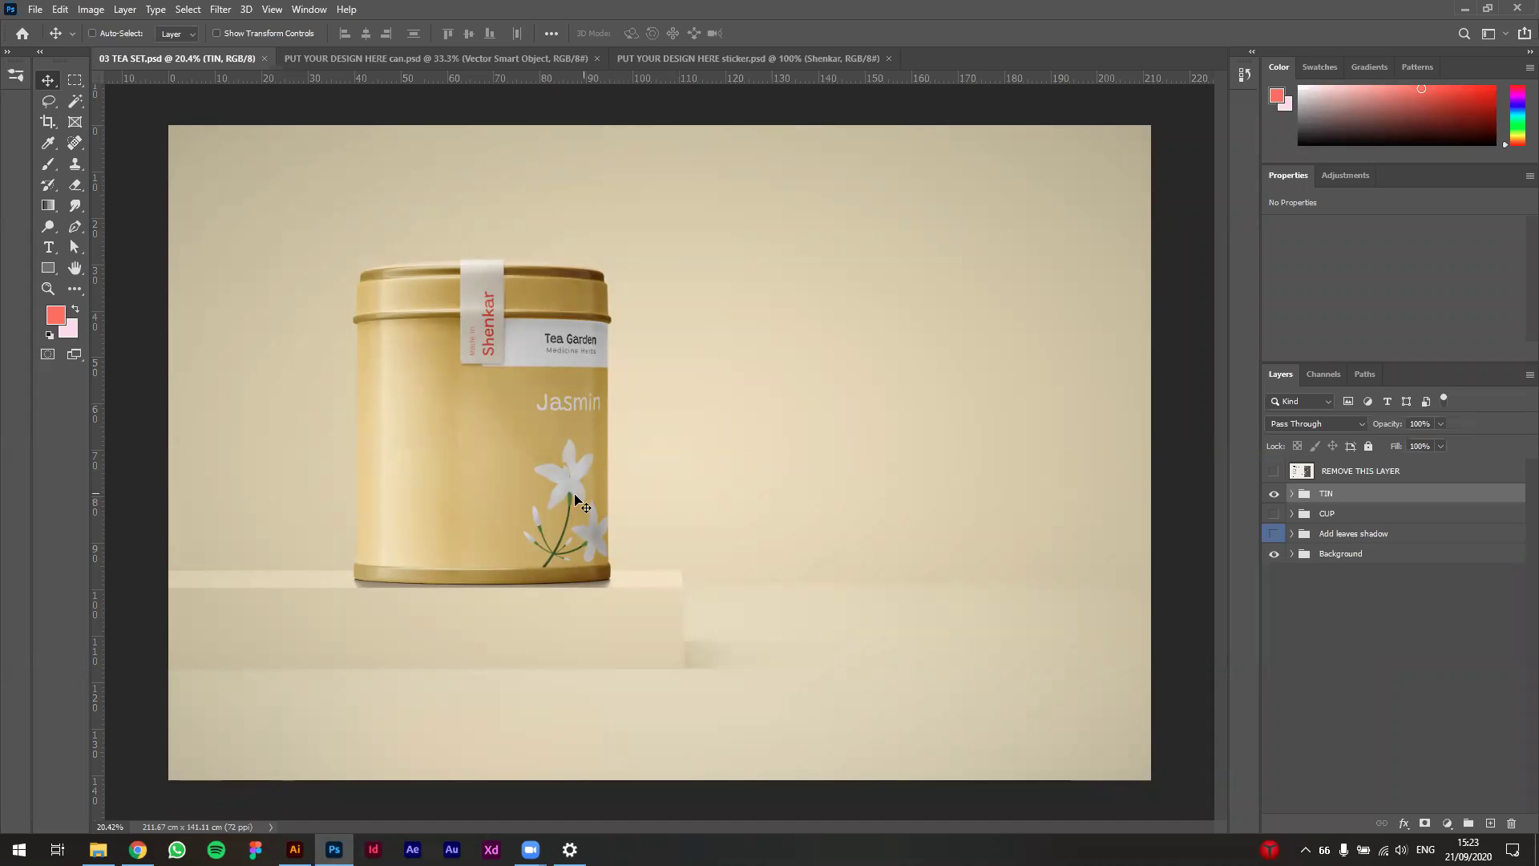
scroll(585, 493, "up", 2)
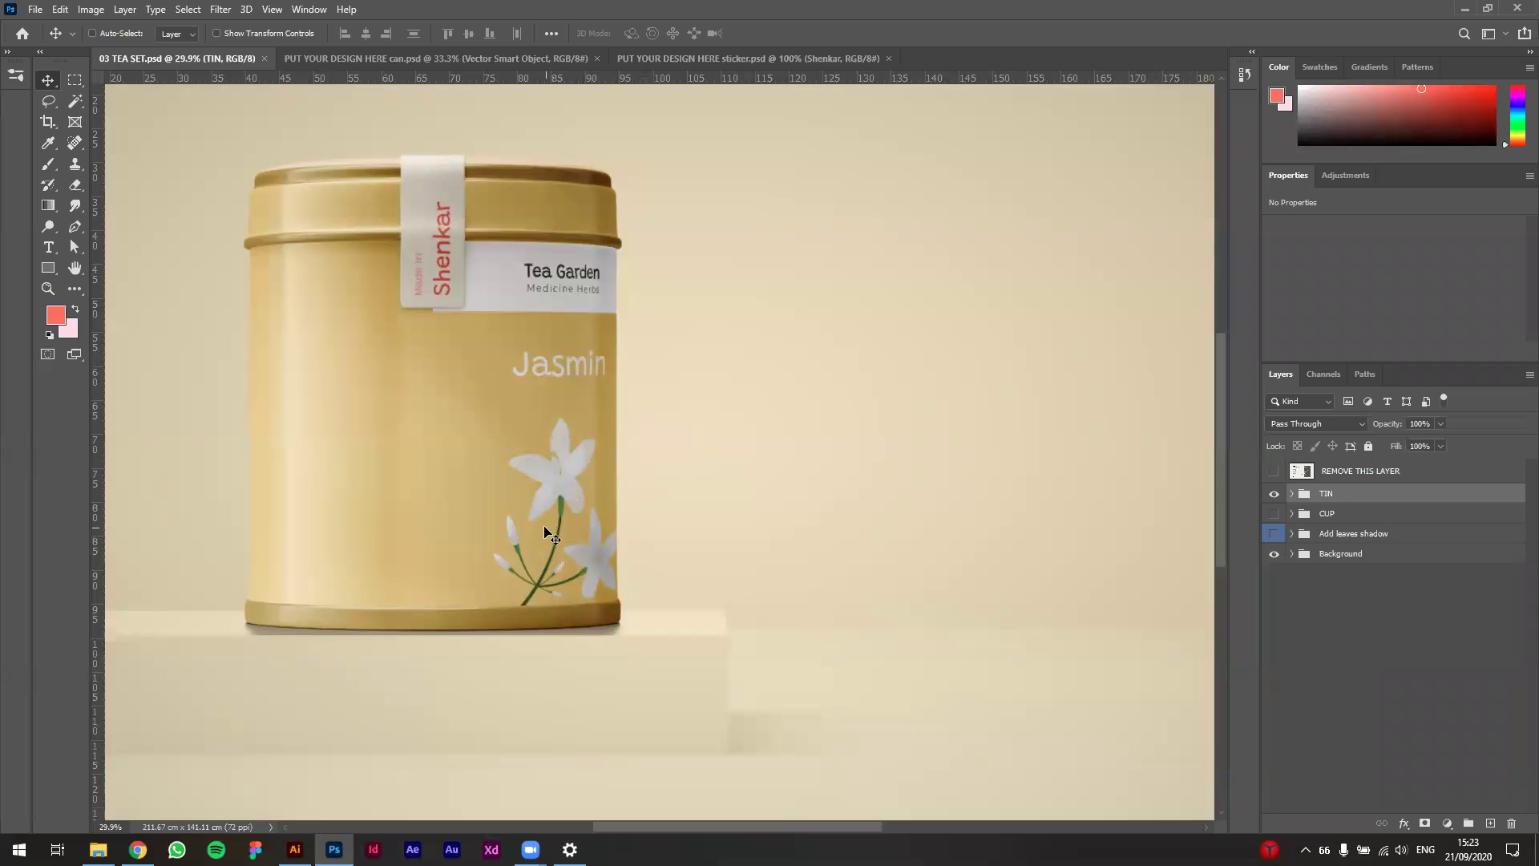
scroll(551, 539, "down", 1)
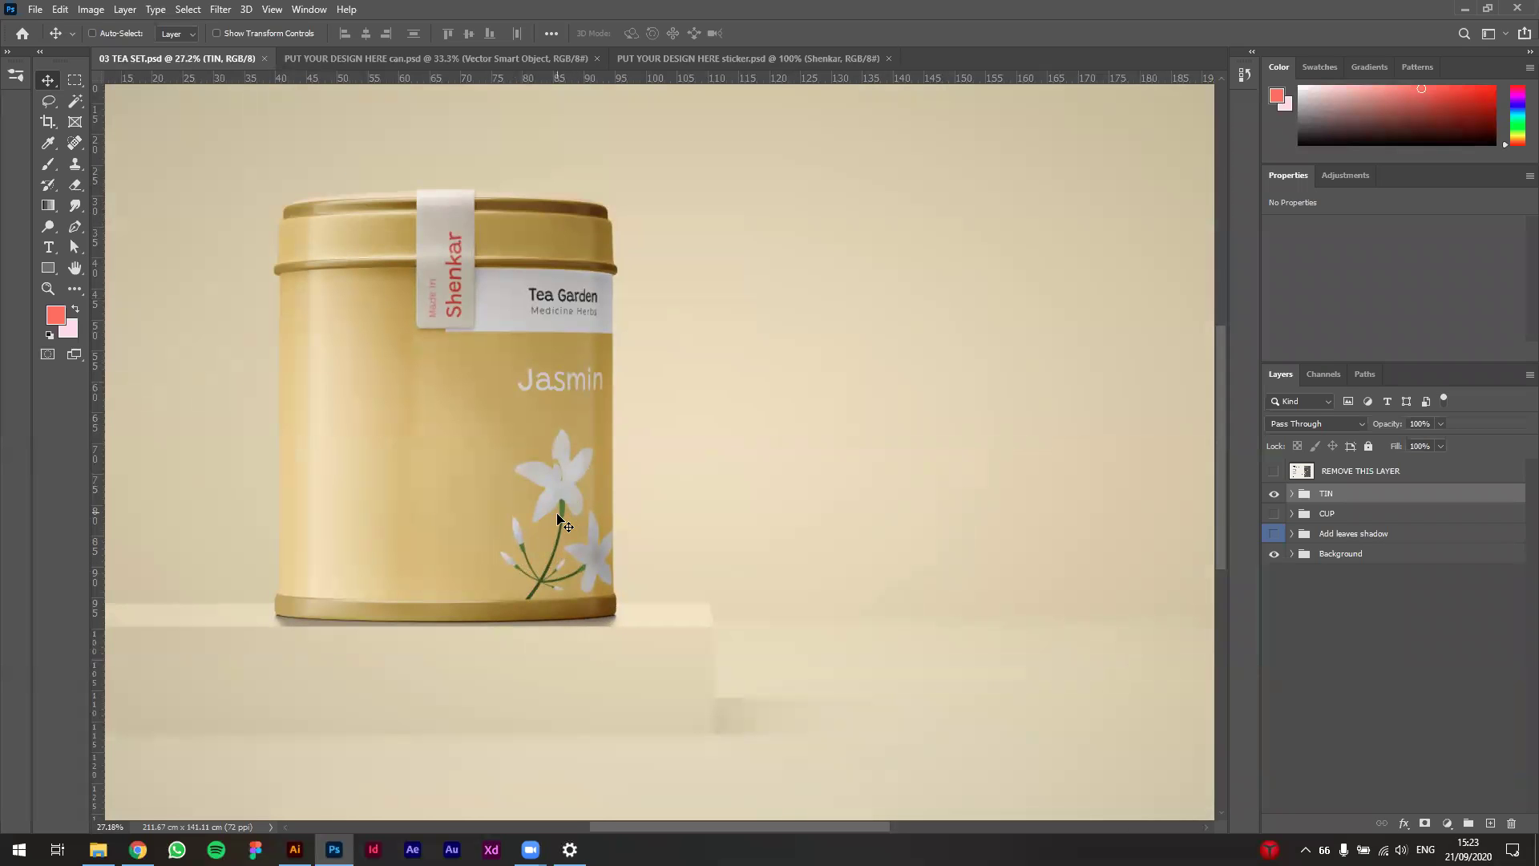
scroll(561, 525, "down", 1)
key("alt+Tab")
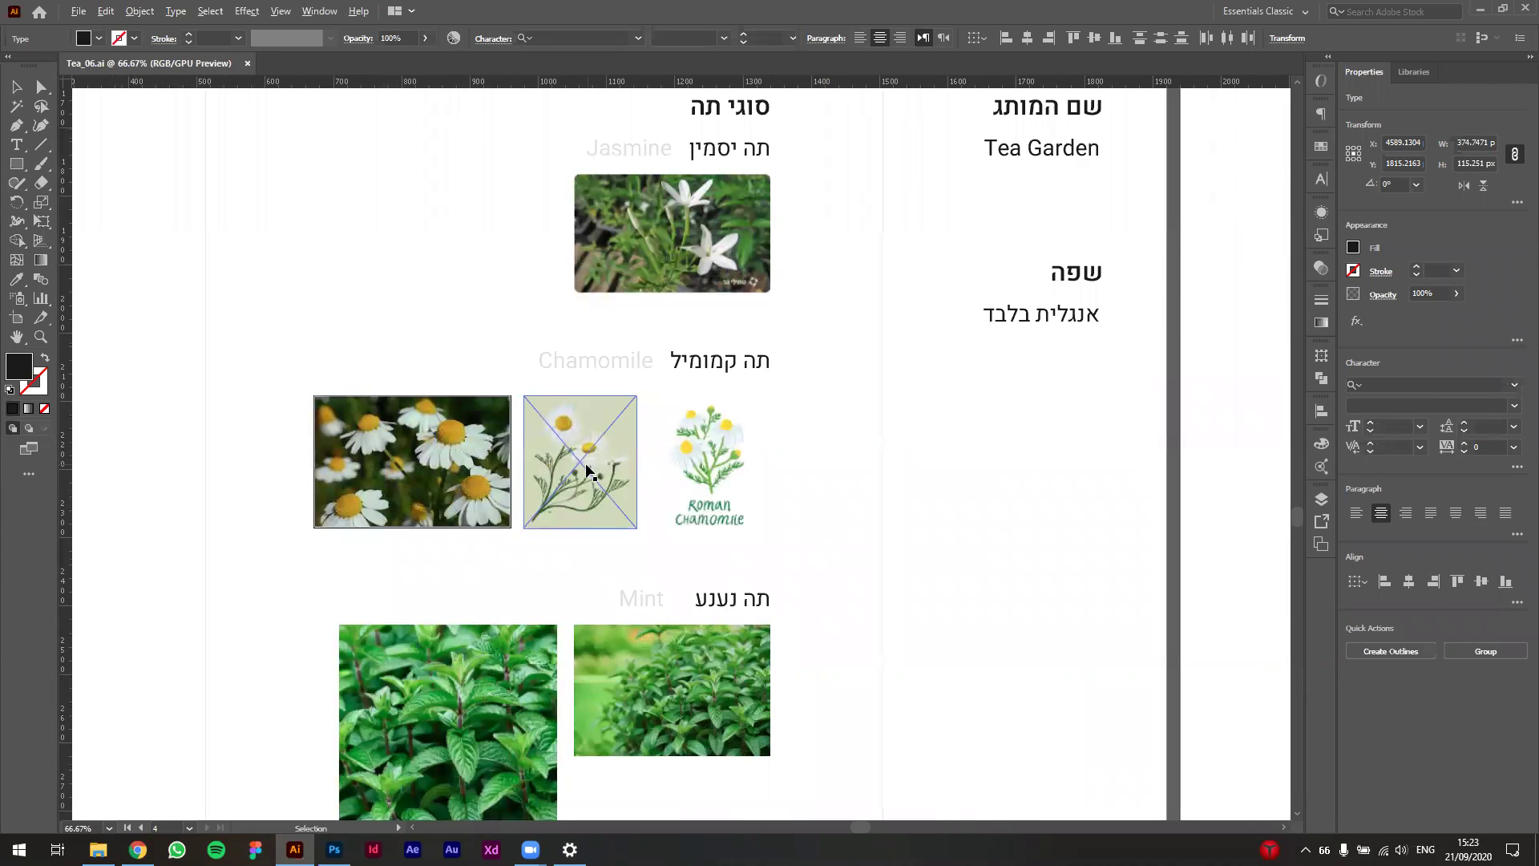
scroll(589, 471, "up", 1)
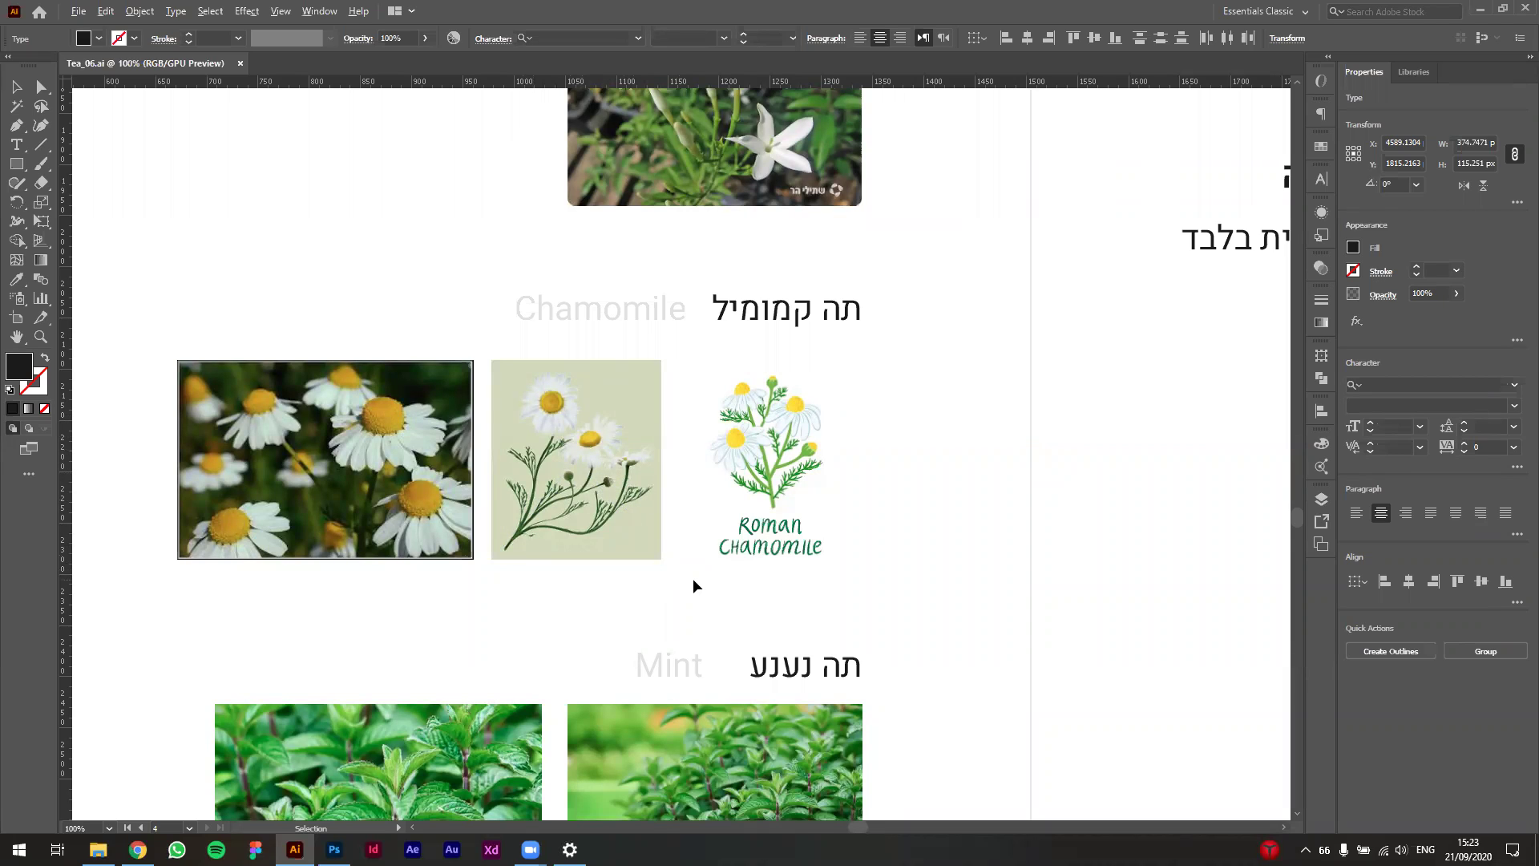
key("alt+Tab")
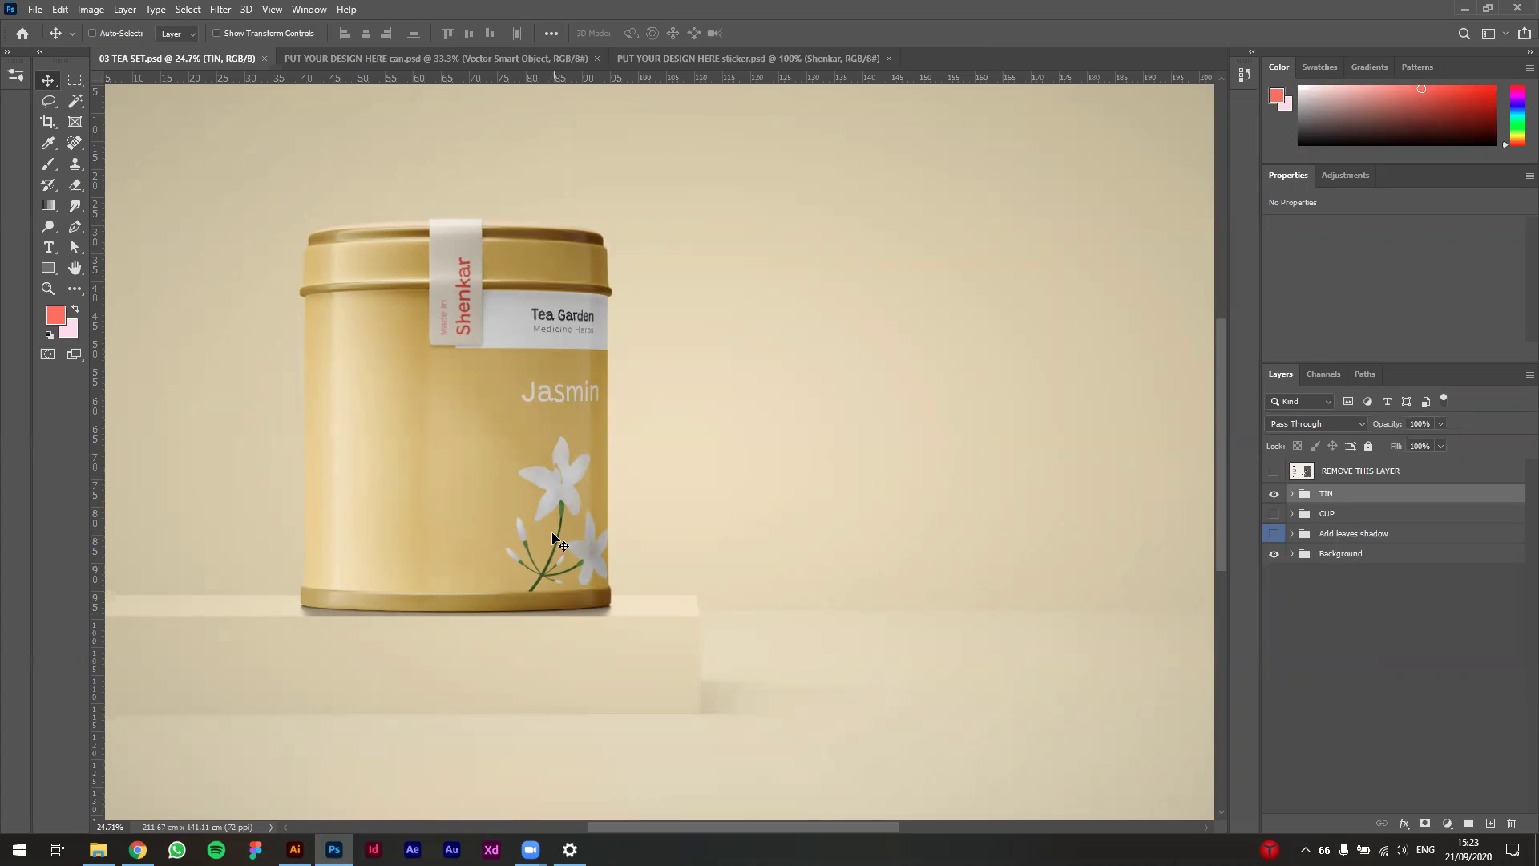
scroll(643, 568, "down", 1)
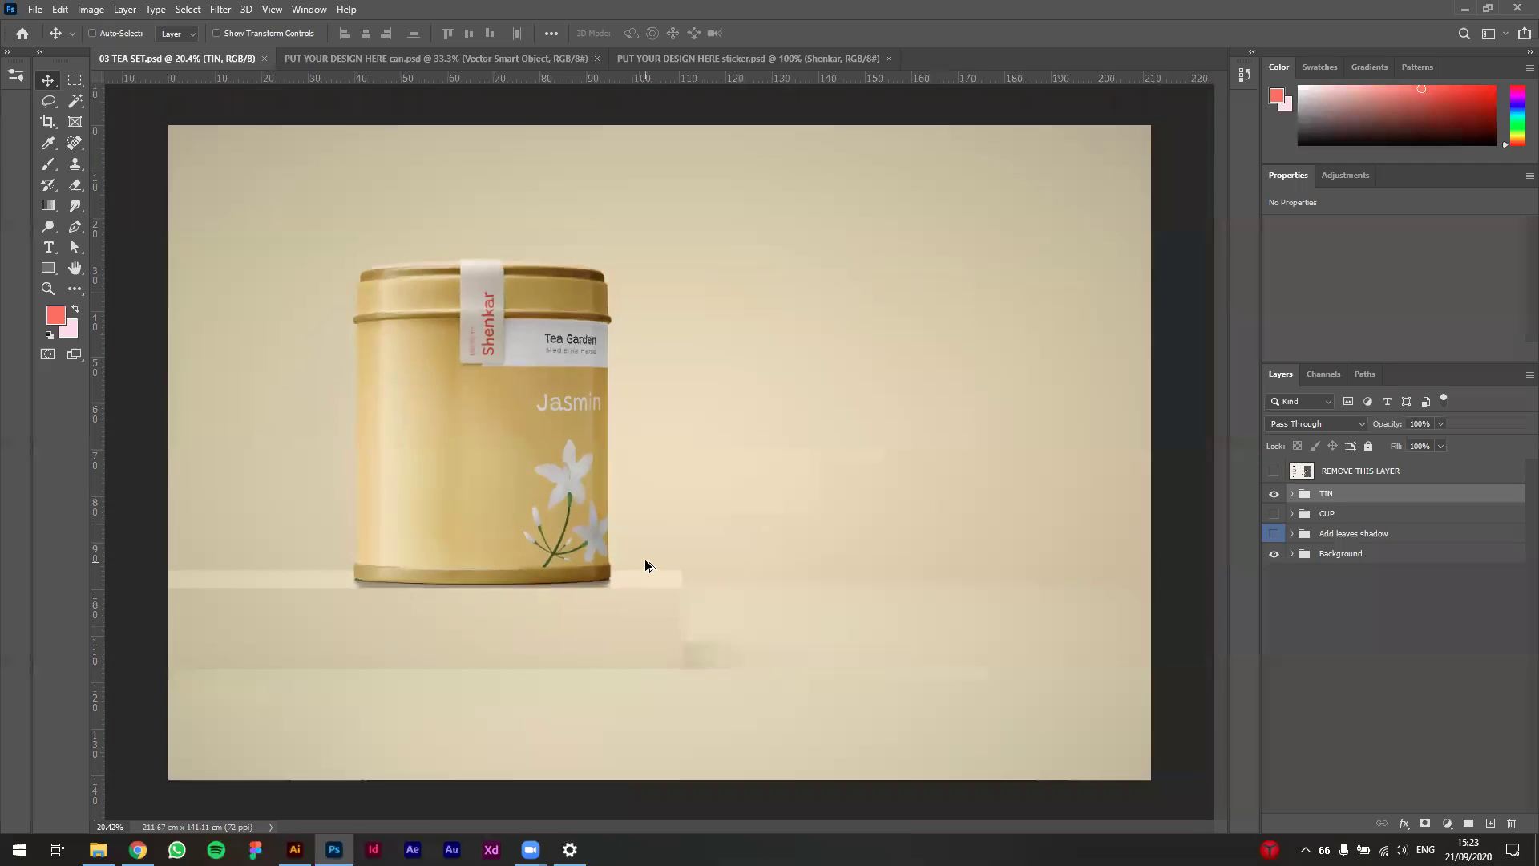